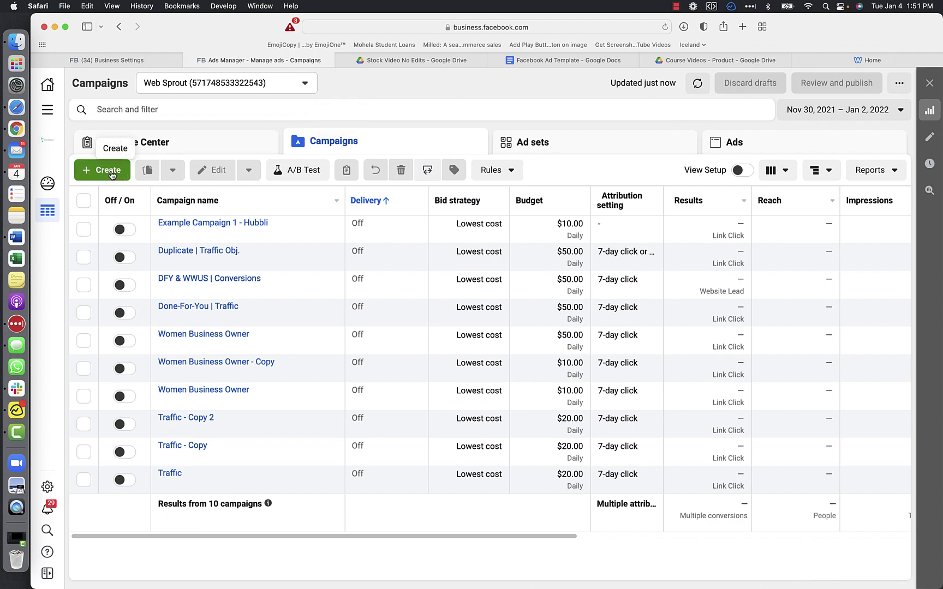
Step: Start a new campaign with Traffic as its objective
click(110, 173)
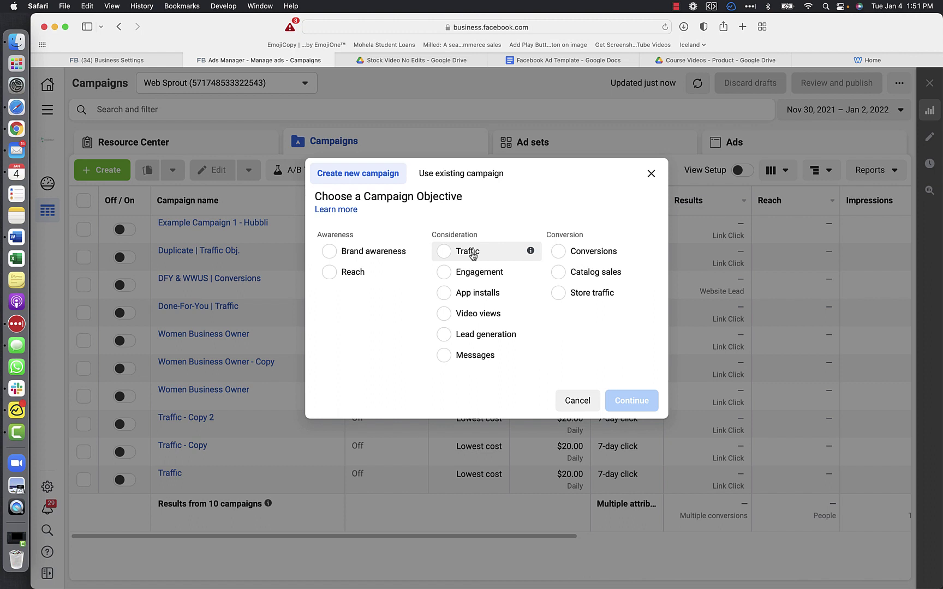
click(472, 255)
mouse_move(554, 298)
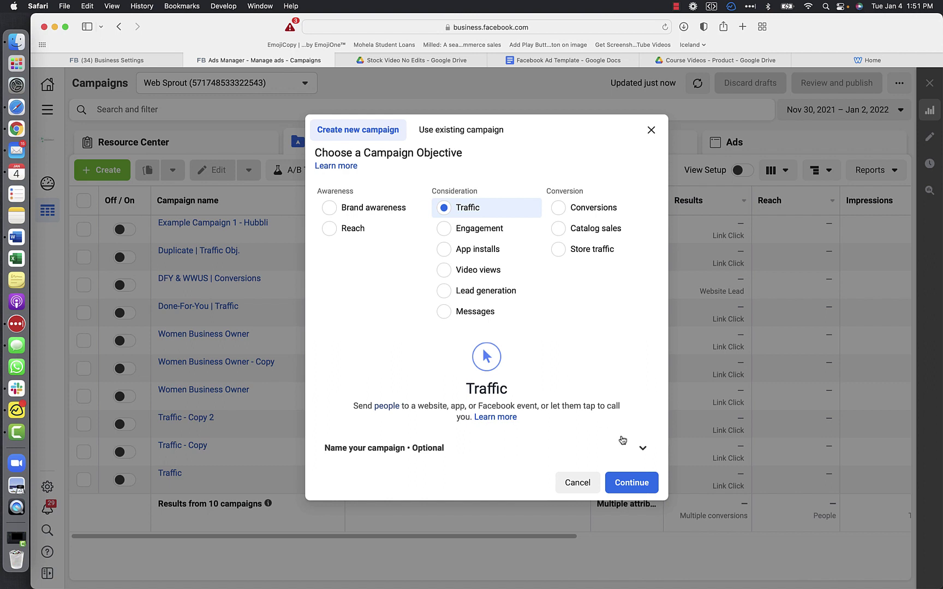
Step: Name the campaign "Hubbli Example 2", its ad set "Ad Set 2" and its ad "Ad 2"
click(643, 449)
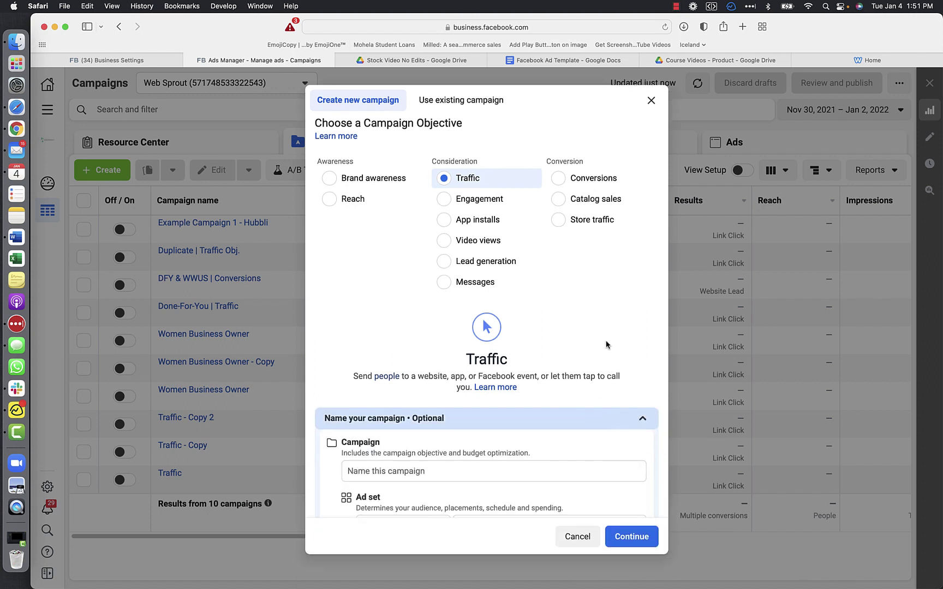
scroll(606, 336, down, 3)
click(404, 379)
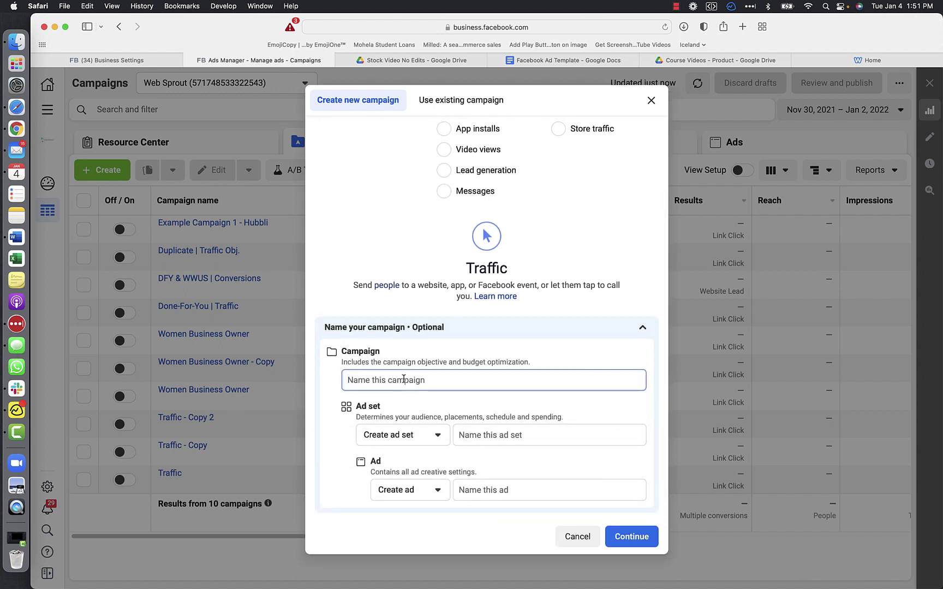
text(Hubbli Example 2)
click(474, 440)
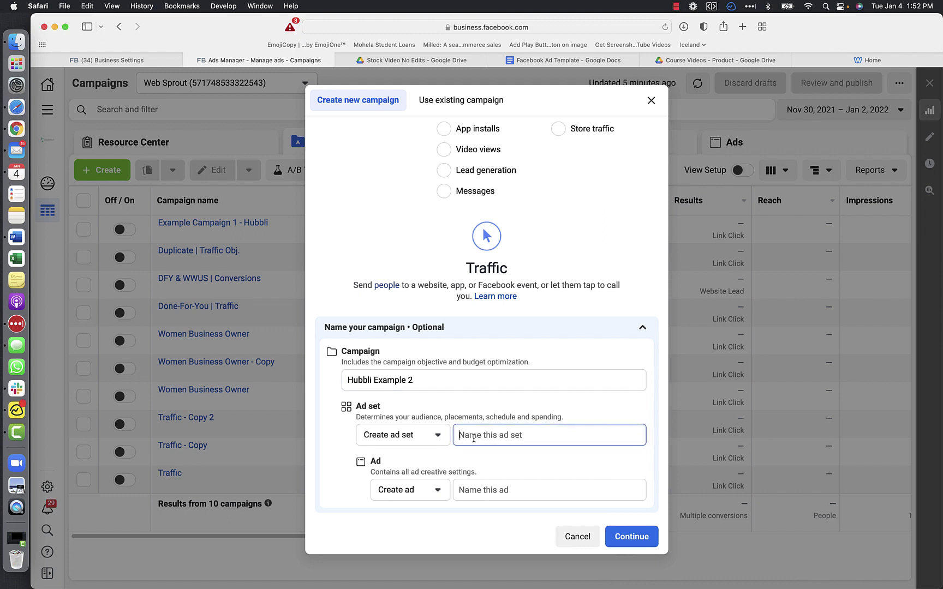
text(Ad Set 2)
click(481, 490)
text(Ad 2)
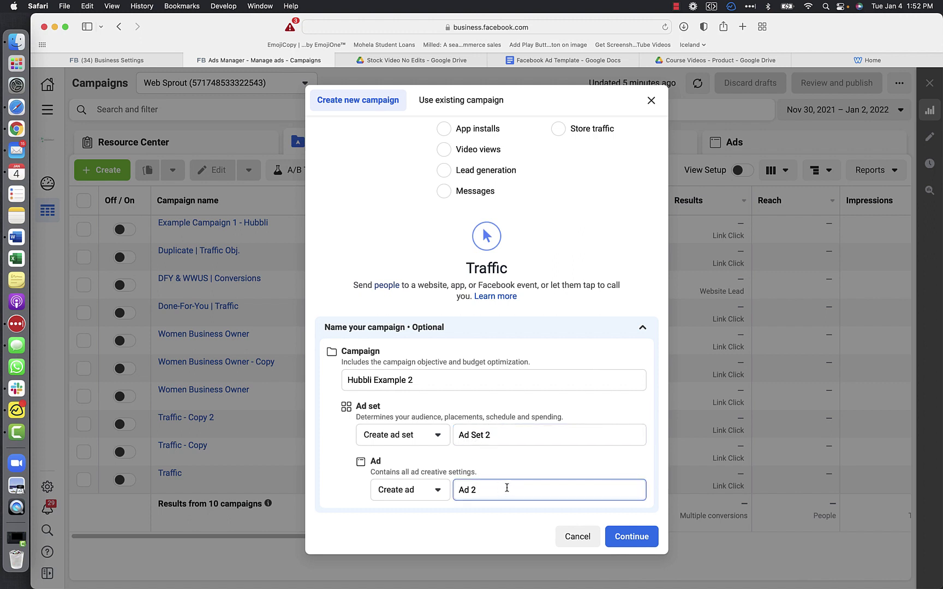
Step: Rename the ad to "Ad 1" and the ad set to "Ad Set 1", and continue to the campaign settings
key(BackSpace)
text(1)
click(508, 436)
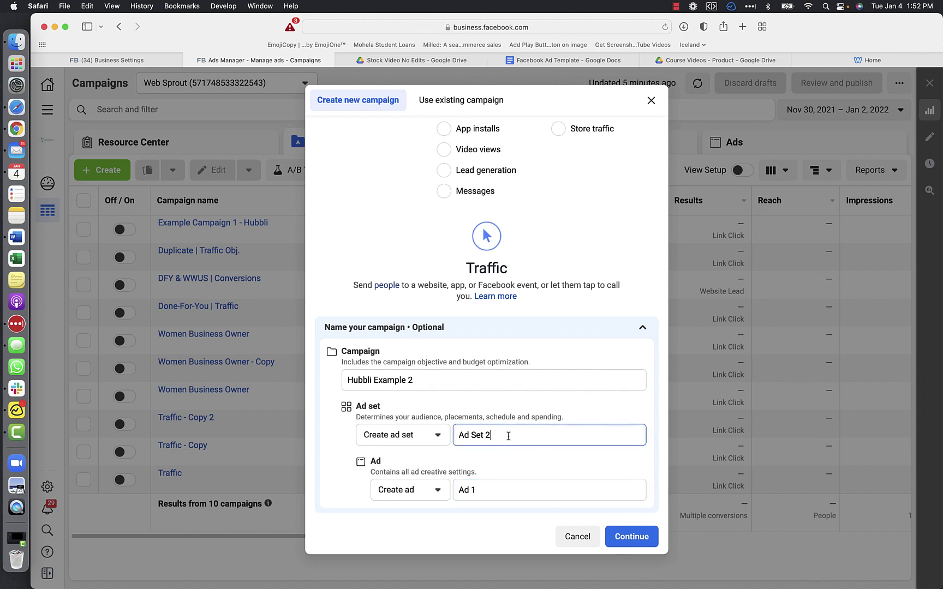
key(BackSpace)
text(1)
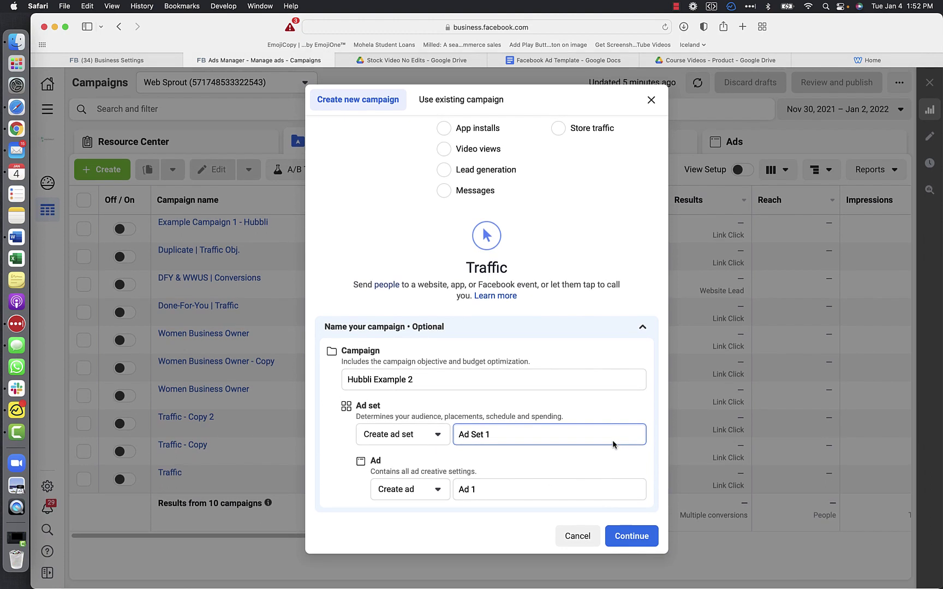
click(623, 538)
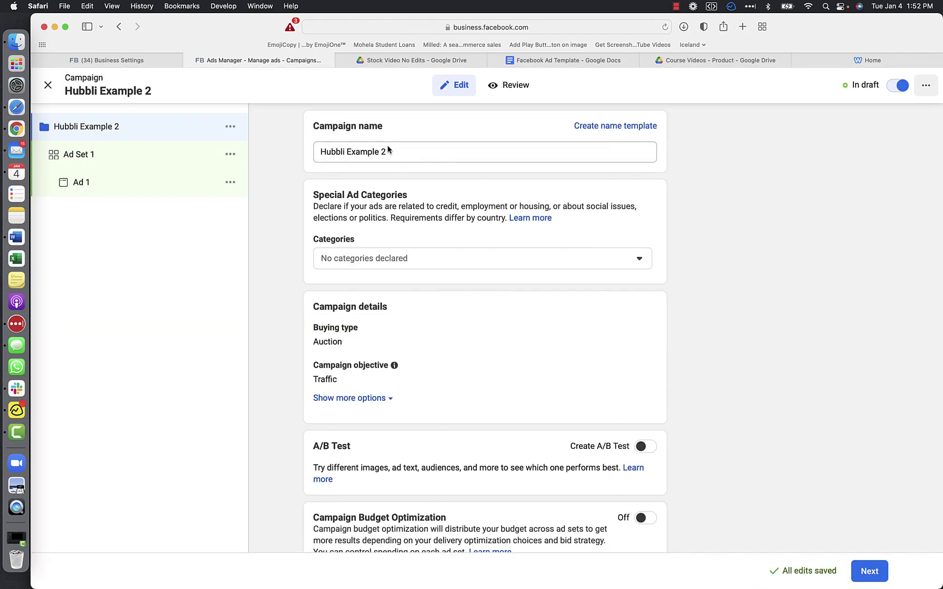
Step: Check which buying types are available in the campaign details, leaving Auction selected
scroll(303, 180, down, 1)
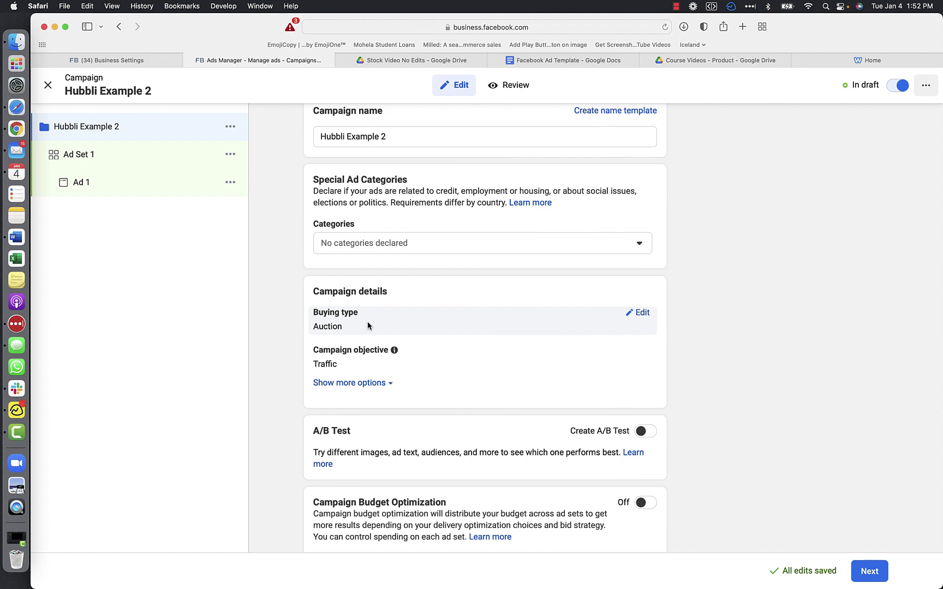
click(642, 313)
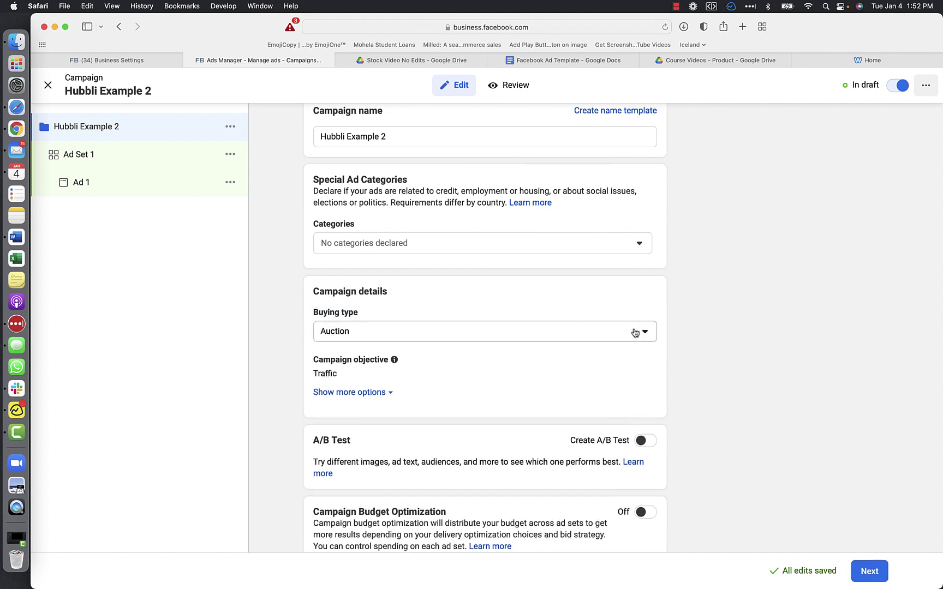
click(645, 334)
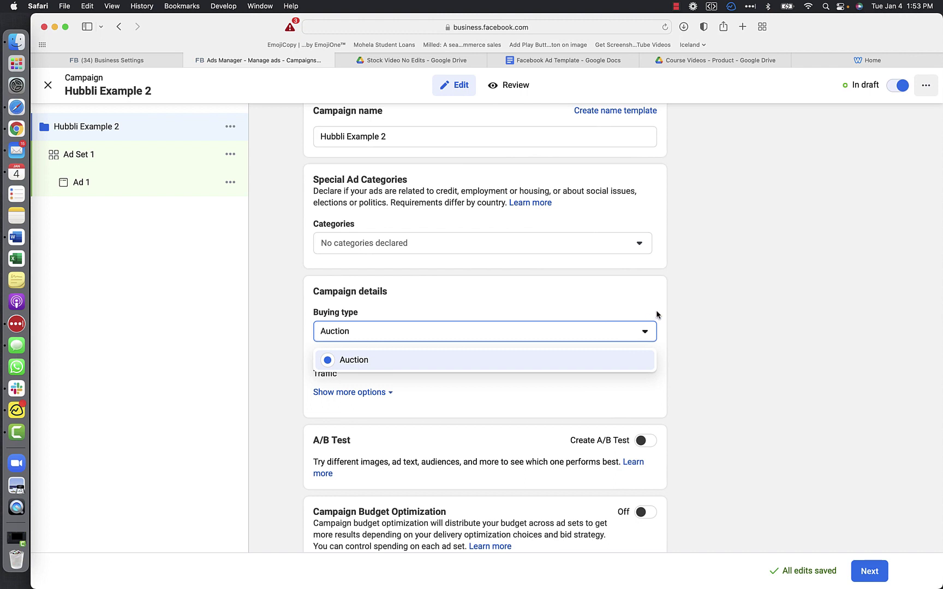
click(493, 304)
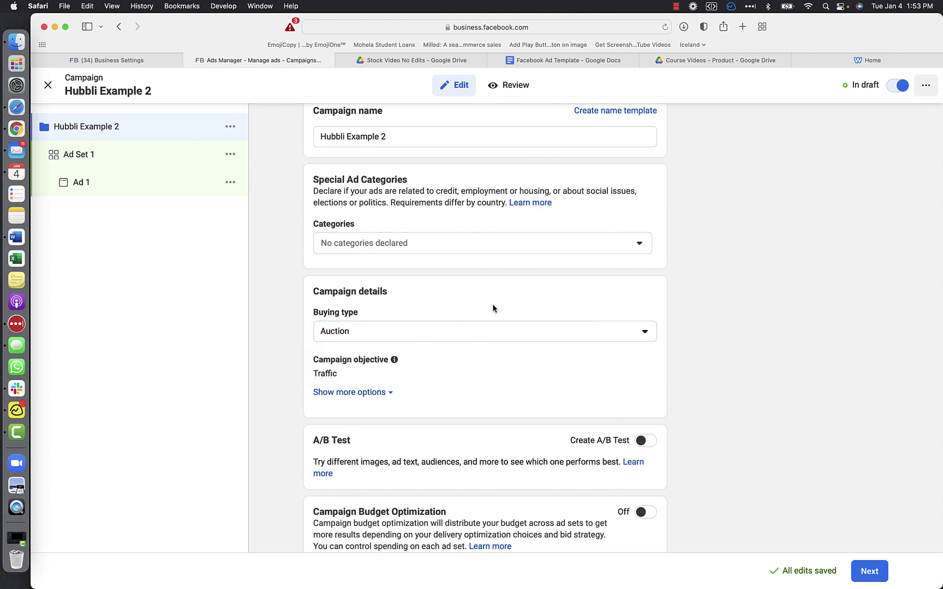
Step: Show more options in the campaign details and open the optional campaign spending limit for editing
click(368, 394)
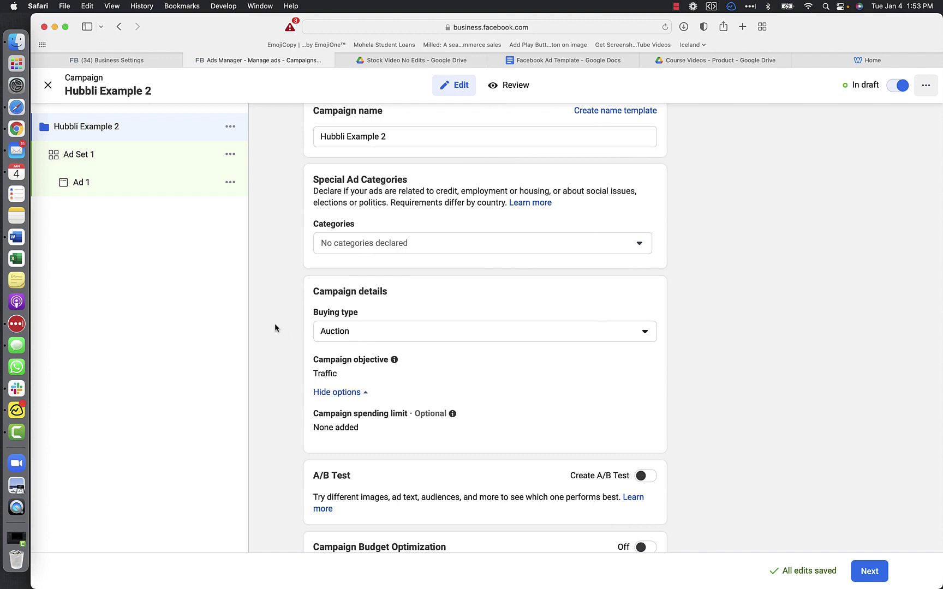
scroll(275, 322, down, 3)
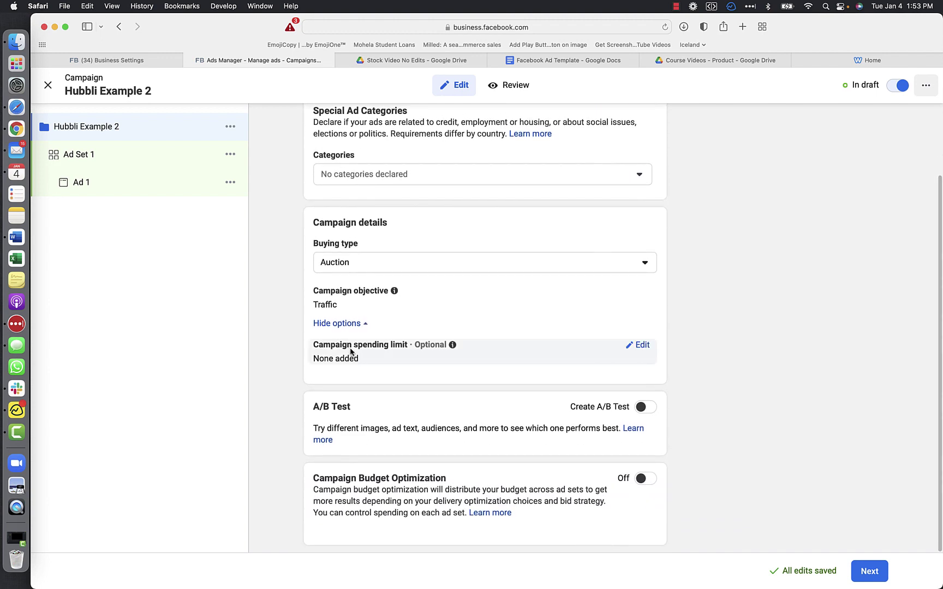
click(644, 346)
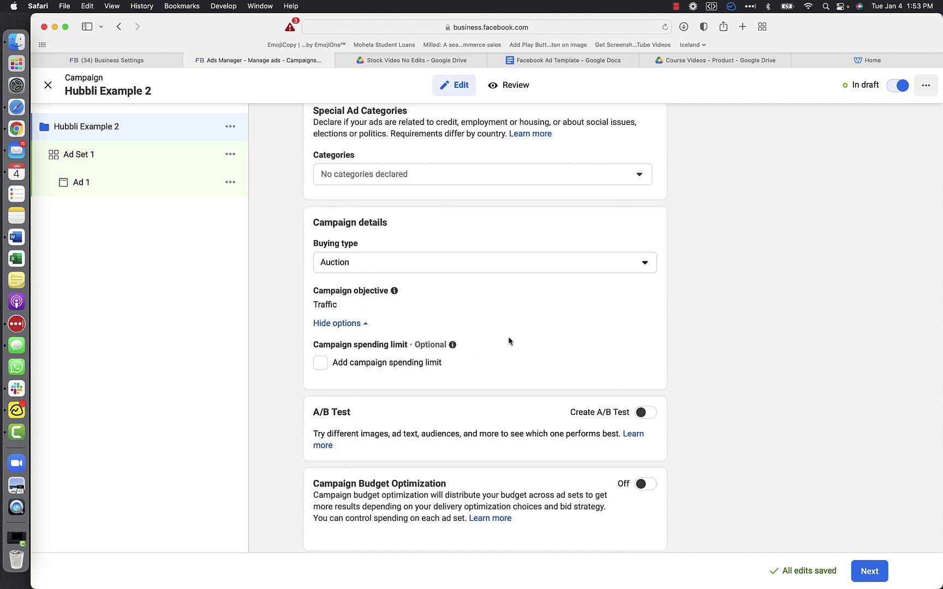
scroll(509, 339, down, 1)
scroll(509, 338, up, 1)
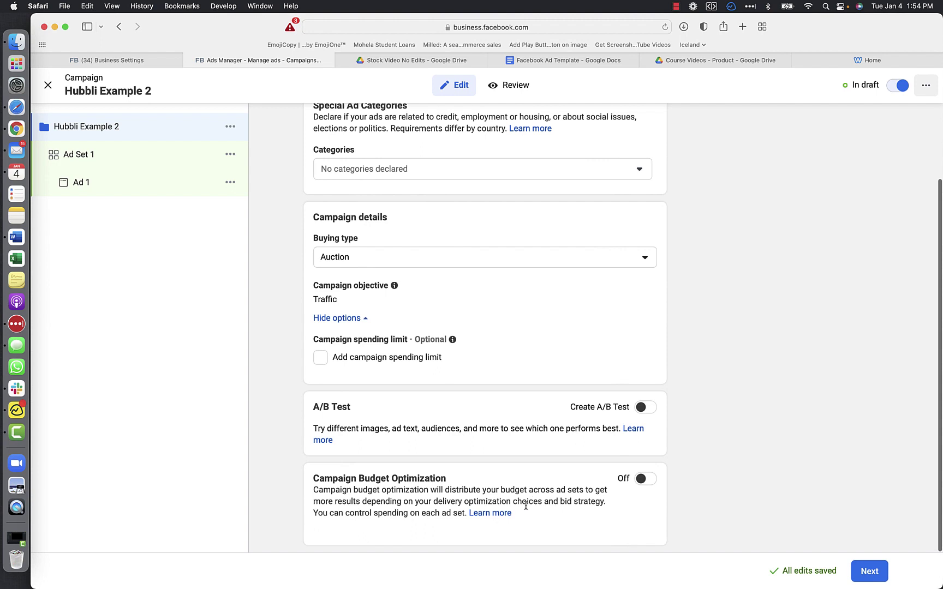
Step: Turn on Campaign Budget Optimization and set the daily campaign budget to $10.00
click(646, 480)
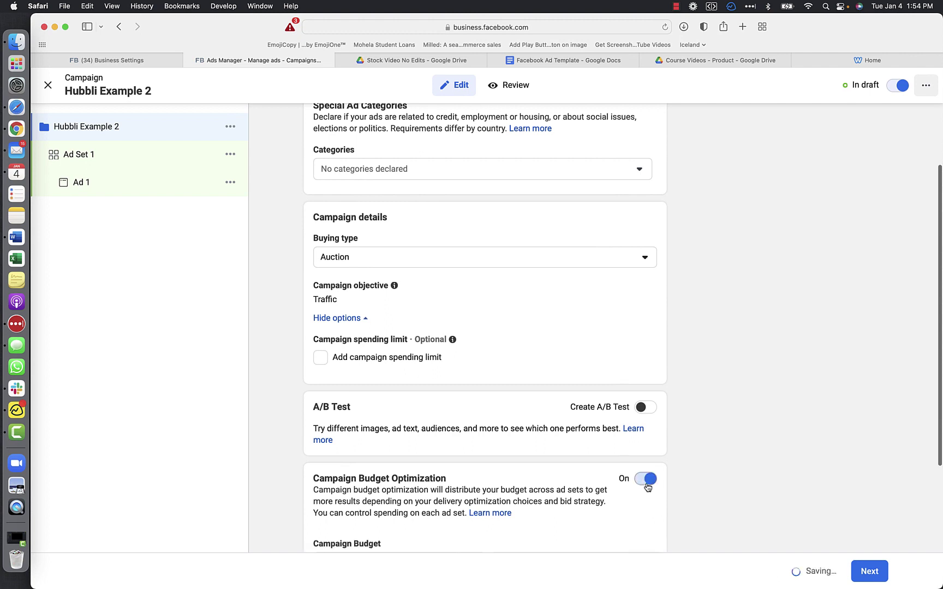
scroll(745, 389, down, 3)
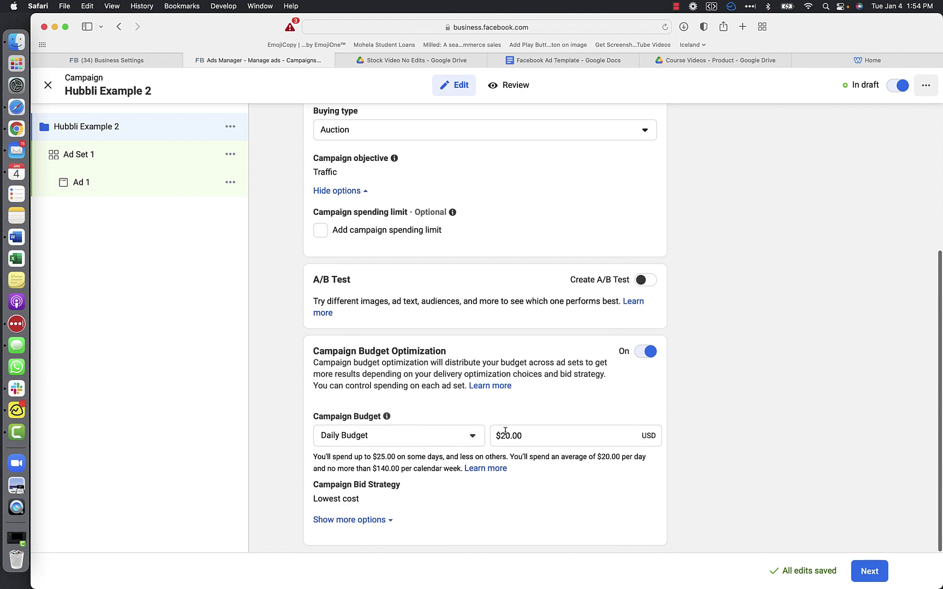
click(506, 437)
key(BackSpace)
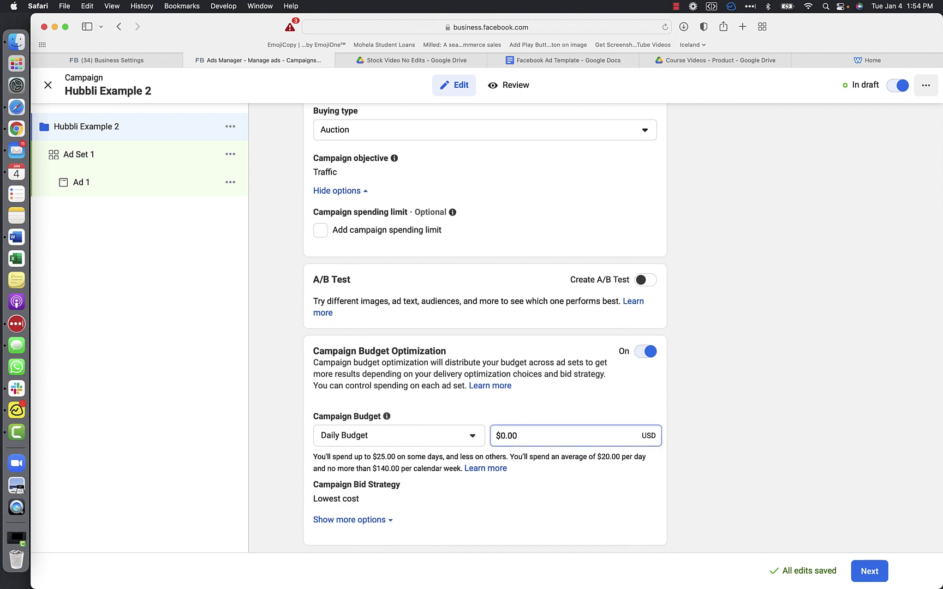
text(1)
Step: Switch the campaign budget to a Lifetime Budget of $100.00
click(473, 436)
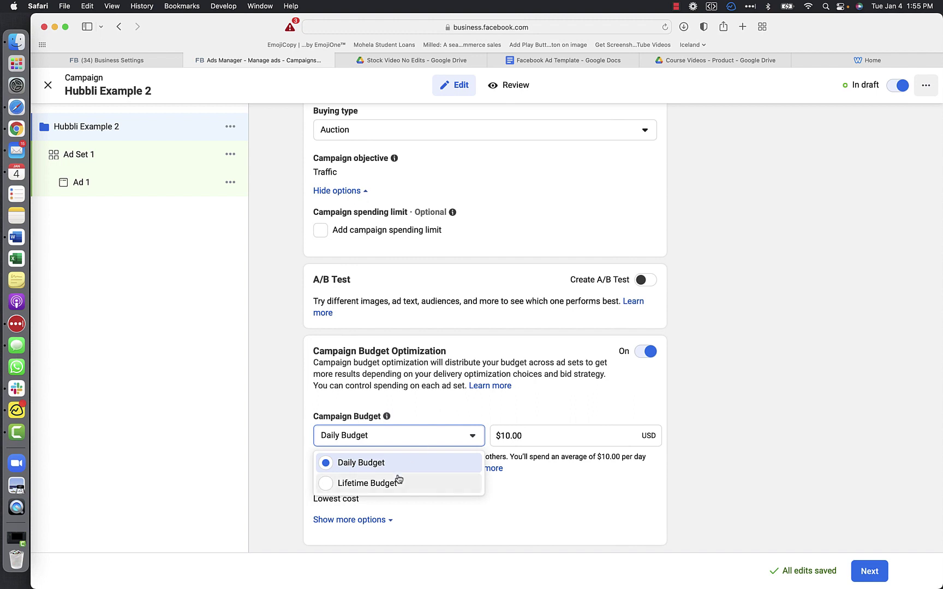
click(385, 483)
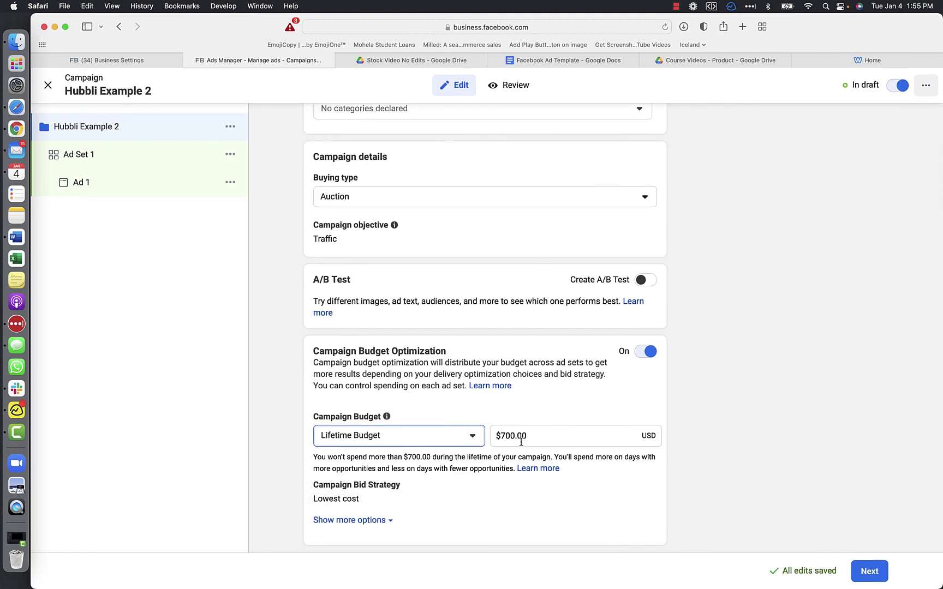
click(504, 435)
key(BackSpace)
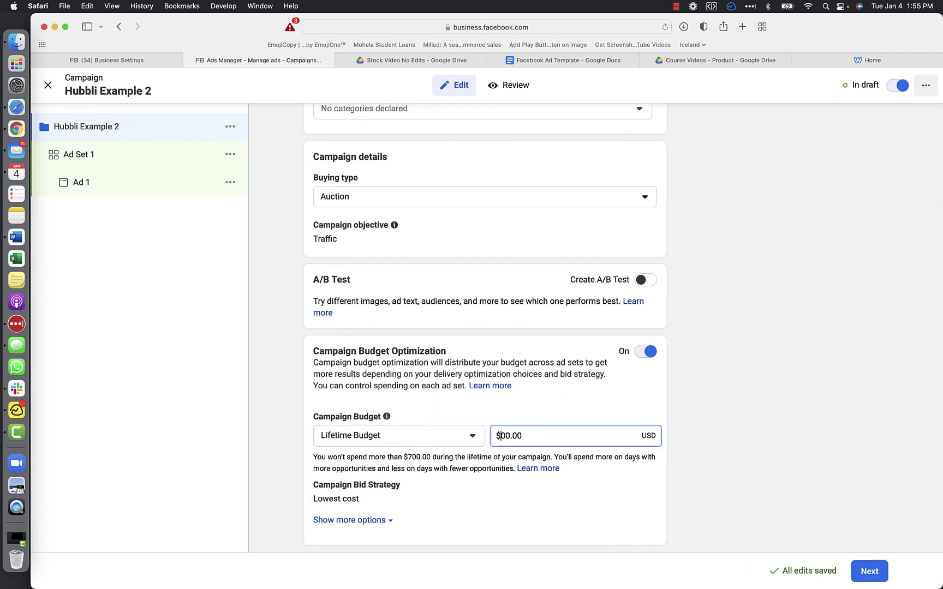
text(1)
Step: Change the campaign budget back to a Daily Budget and set it to $10.00
click(473, 440)
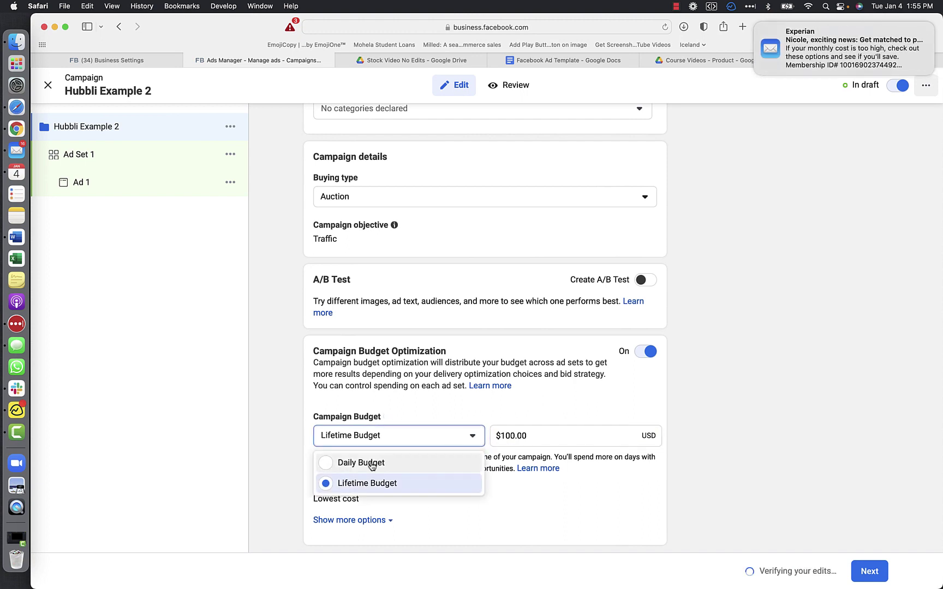
click(361, 463)
scroll(621, 392, down, 3)
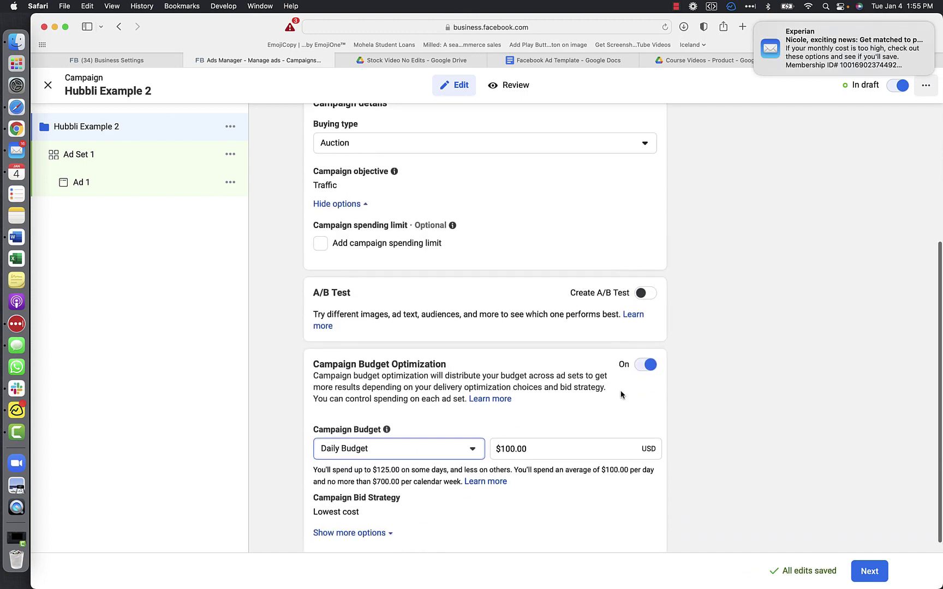
click(510, 447)
key(BackSpace)
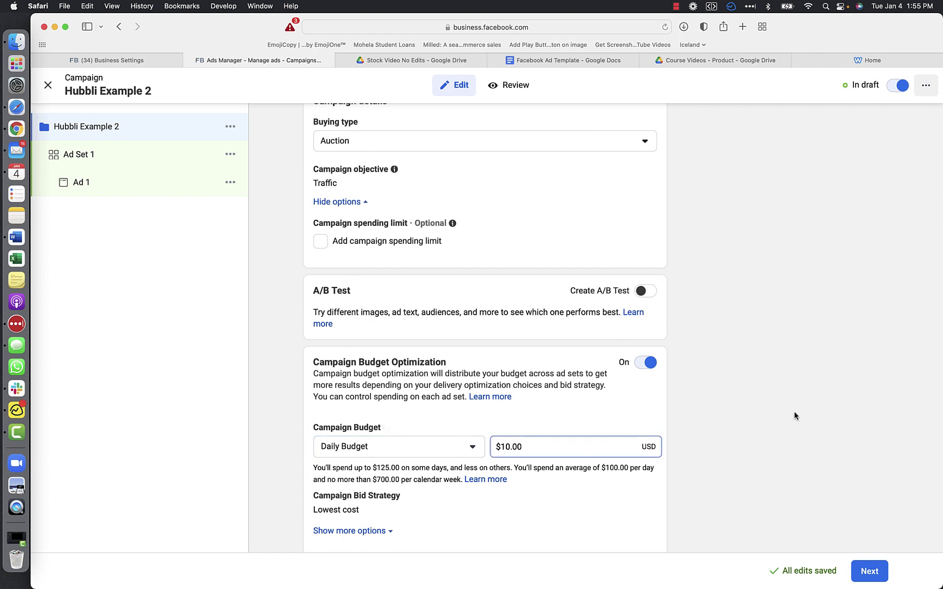
Step: Show the additional budget options for ad scheduling and proceed to the settings of Ad Set 1
scroll(748, 394, down, 1)
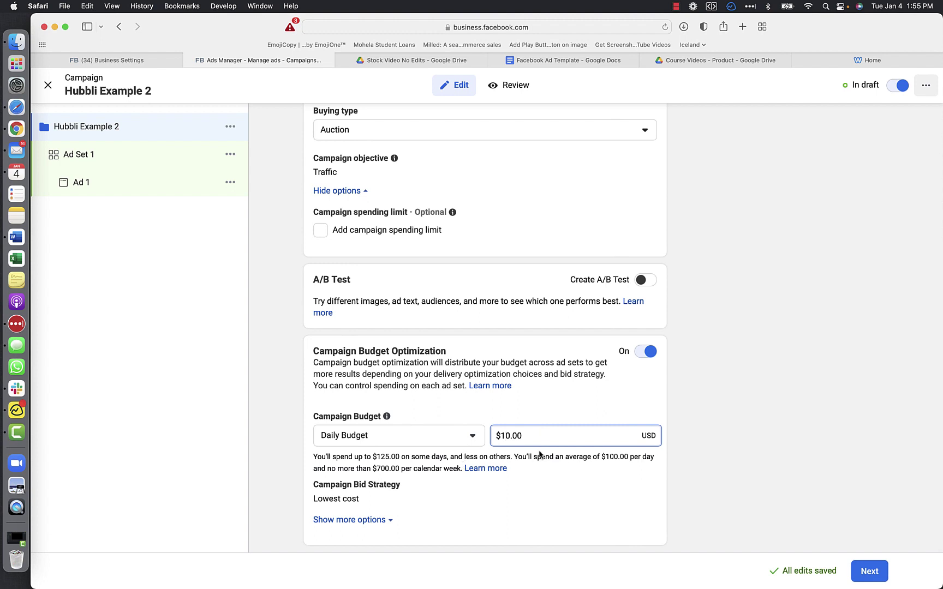
click(361, 520)
scroll(730, 369, down, 1)
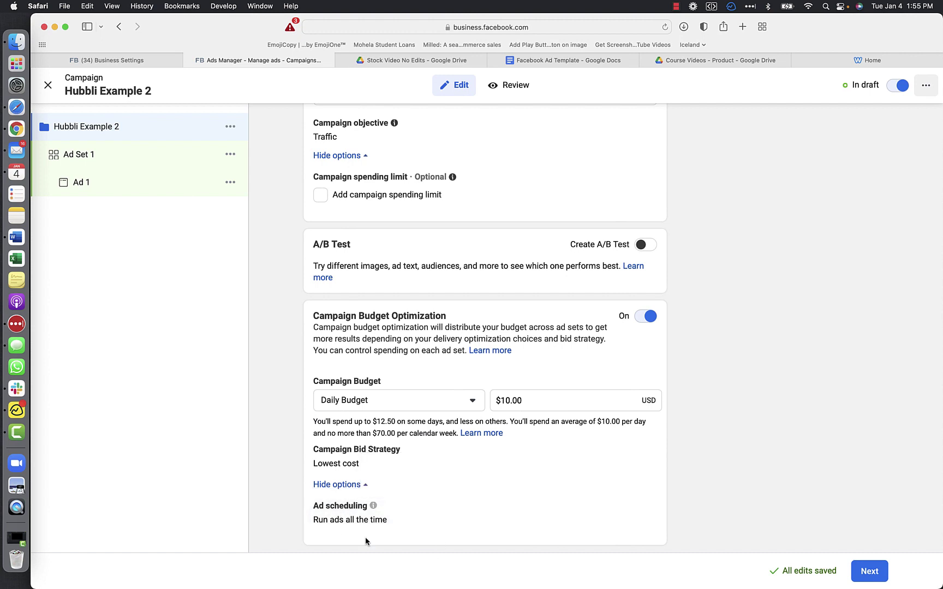
scroll(777, 468, up, 5)
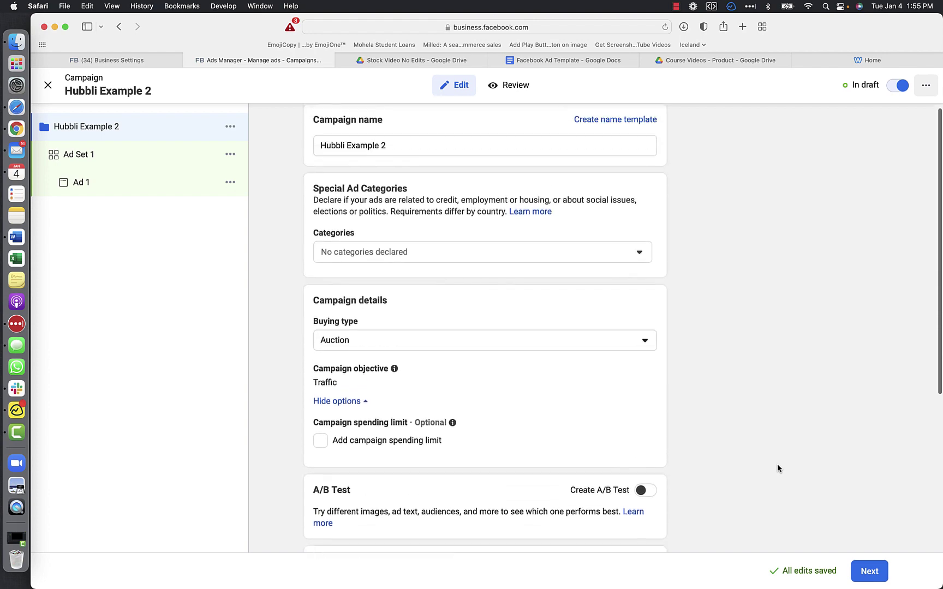
click(879, 570)
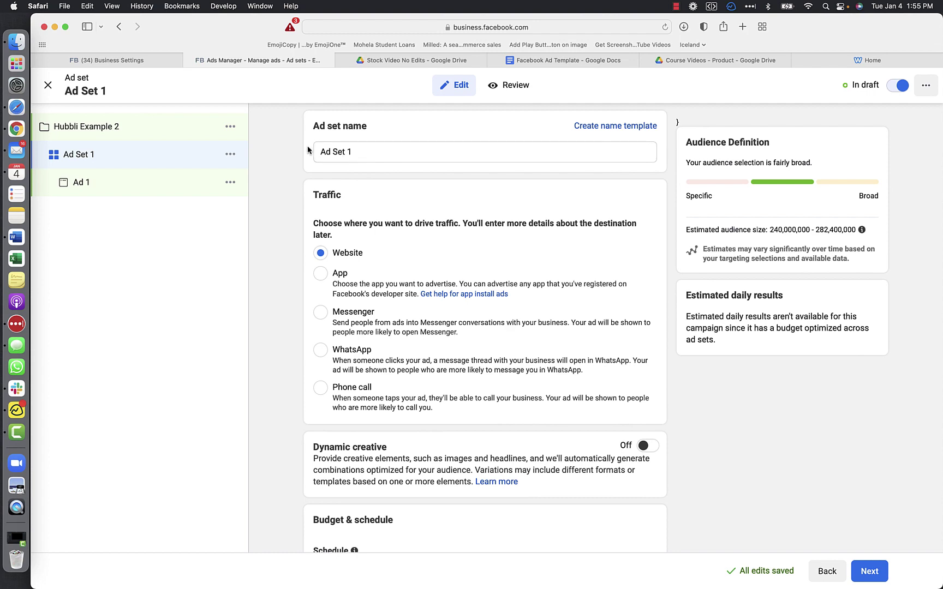
Step: Review the ad set's traffic destination, Dynamic creative and schedule settings, and show the additional Budget & schedule options
scroll(288, 153, down, 2)
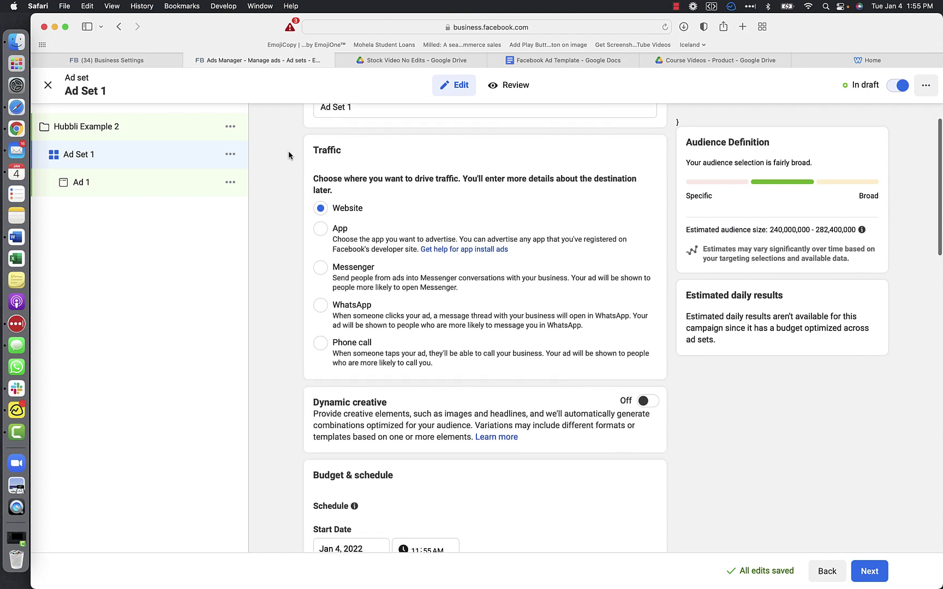
scroll(288, 150, up, 2)
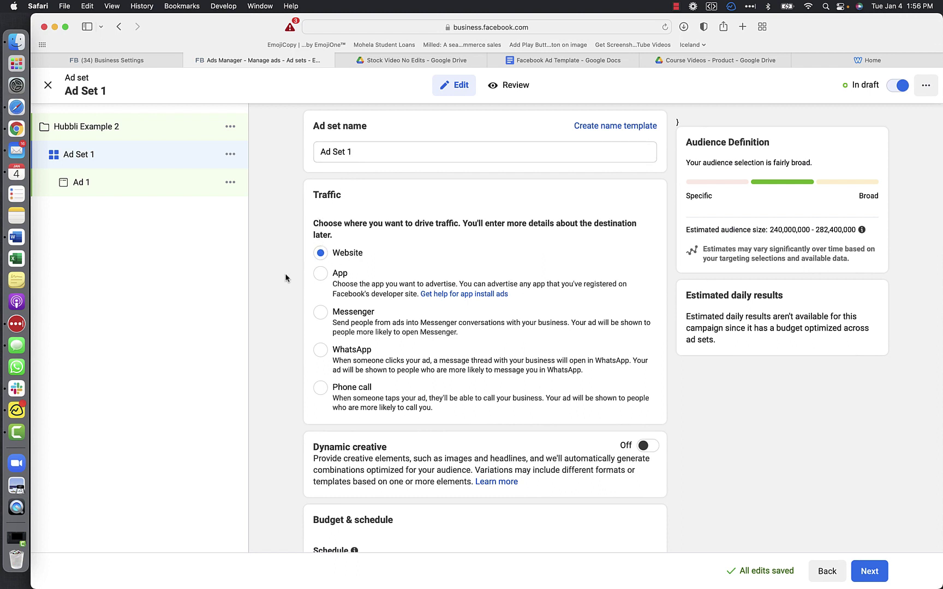
scroll(289, 276, down, 5)
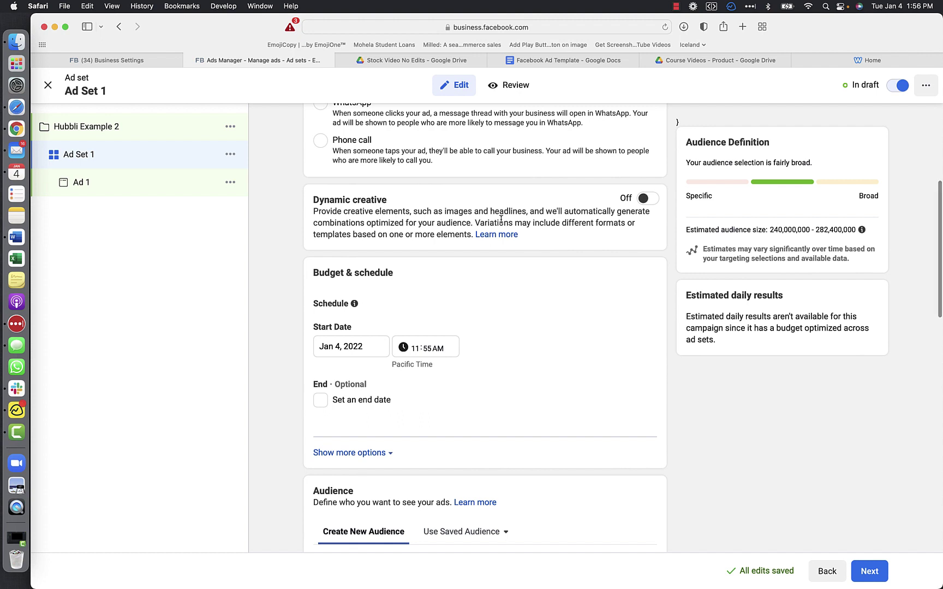
scroll(253, 288, down, 2)
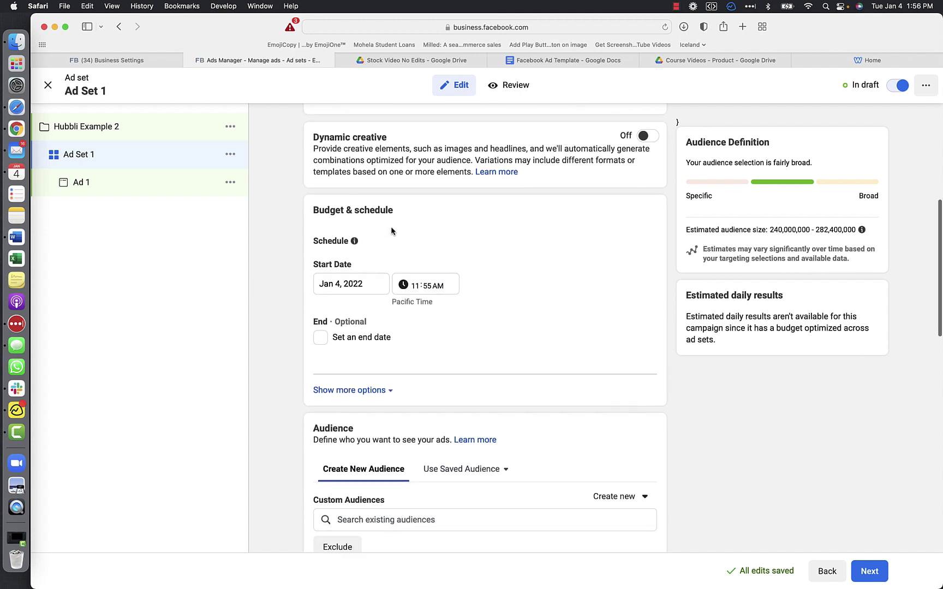
scroll(393, 231, down, 2)
scroll(403, 233, down, 2)
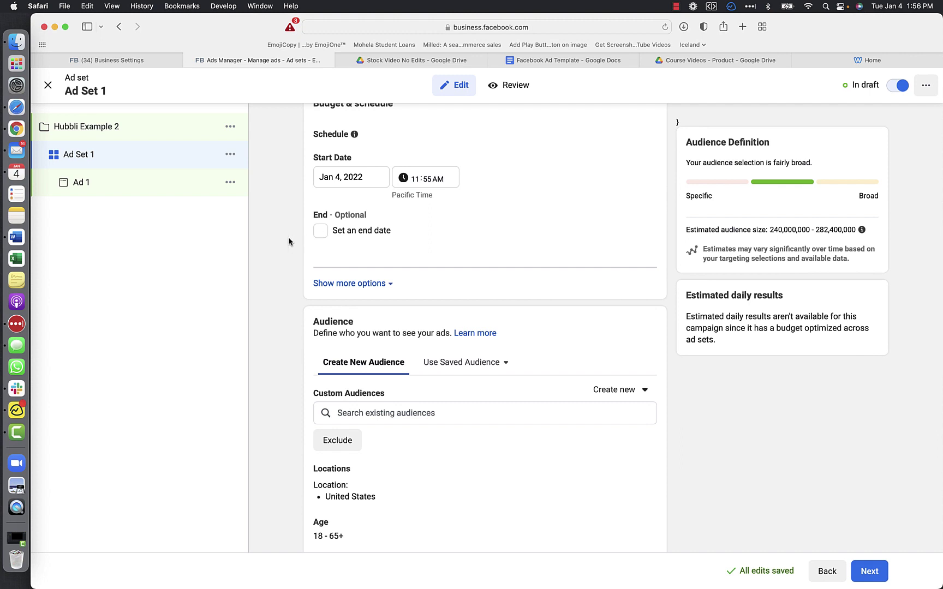
click(358, 284)
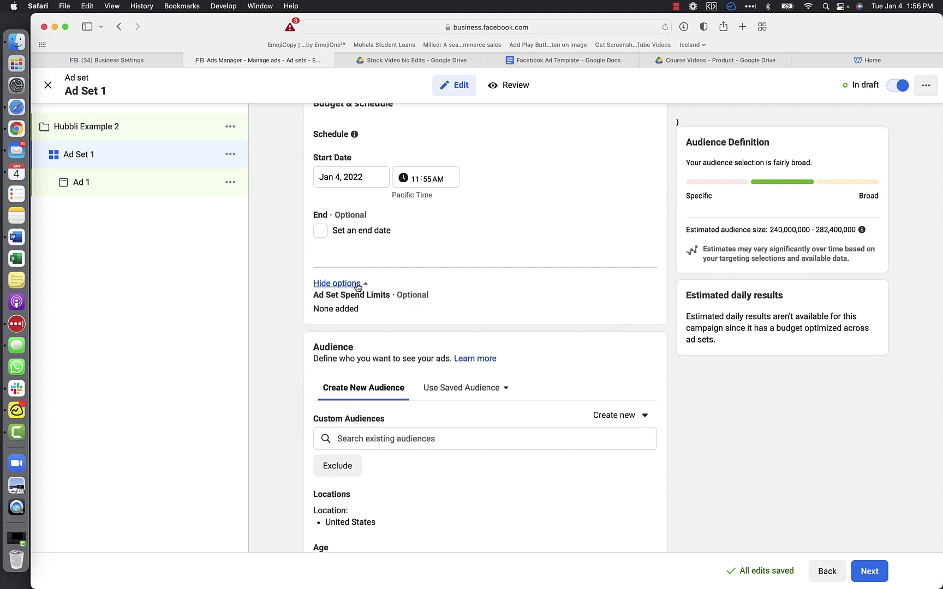
Step: Look through the ad set's audience settings and view the saved audiences, including the details of Web Sprout
scroll(292, 285, down, 4)
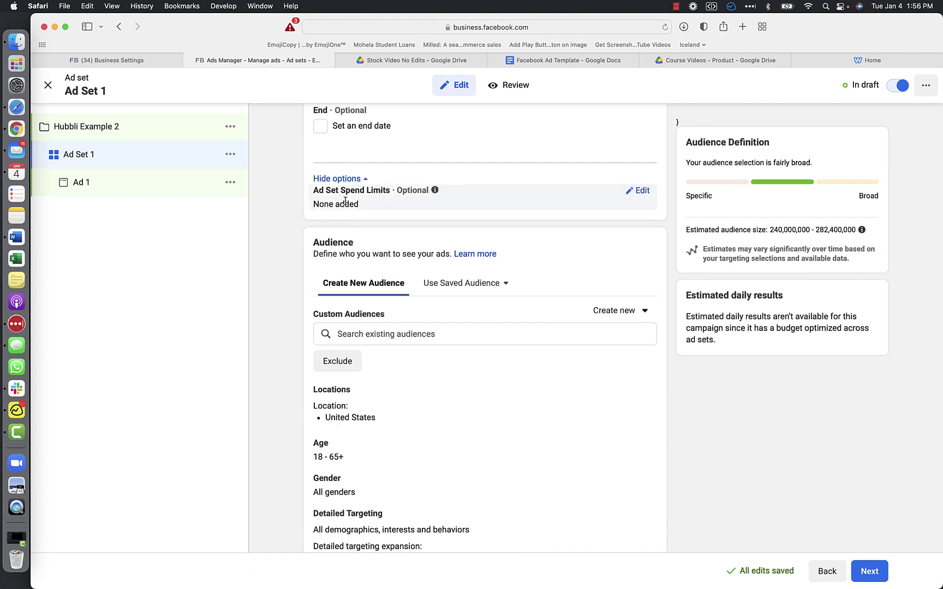
scroll(283, 204, down, 5)
scroll(282, 204, up, 2)
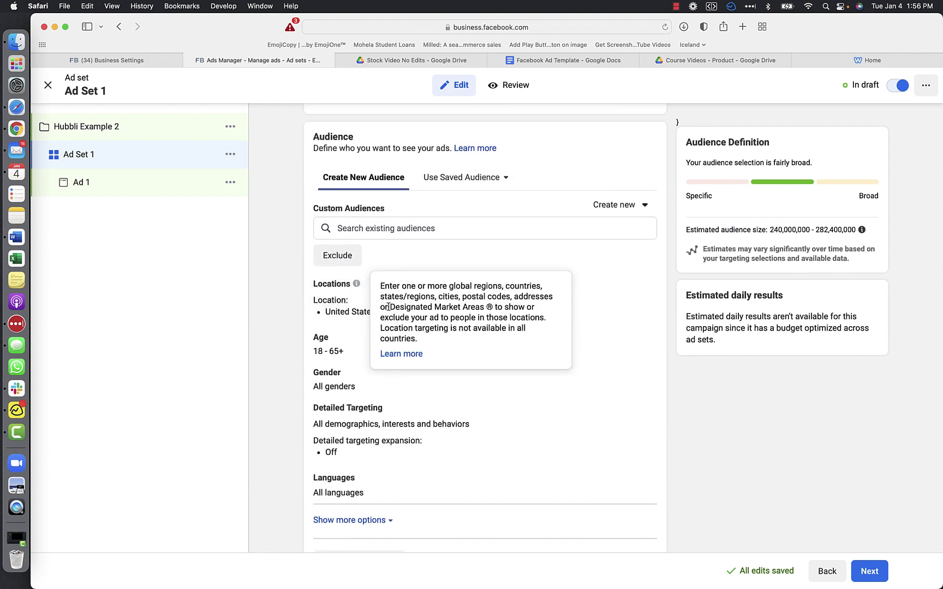
click(449, 176)
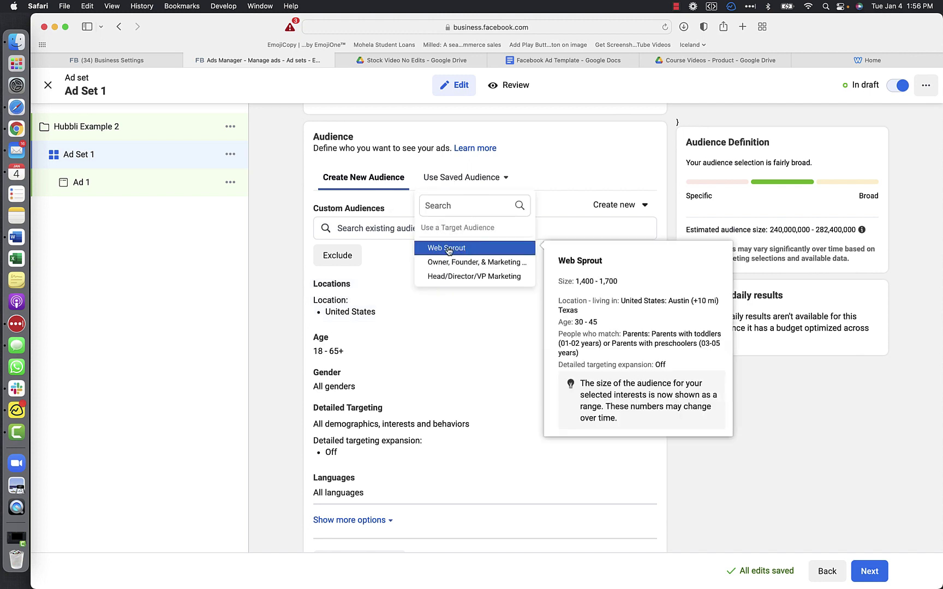
click(383, 267)
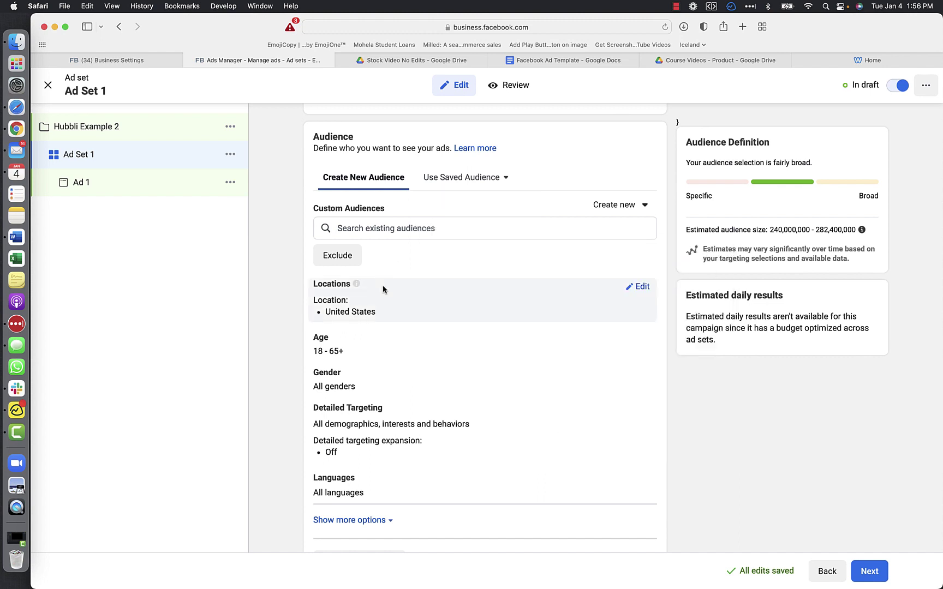
Step: Replace the United States with Austin, Texas as the audience's included location
click(642, 287)
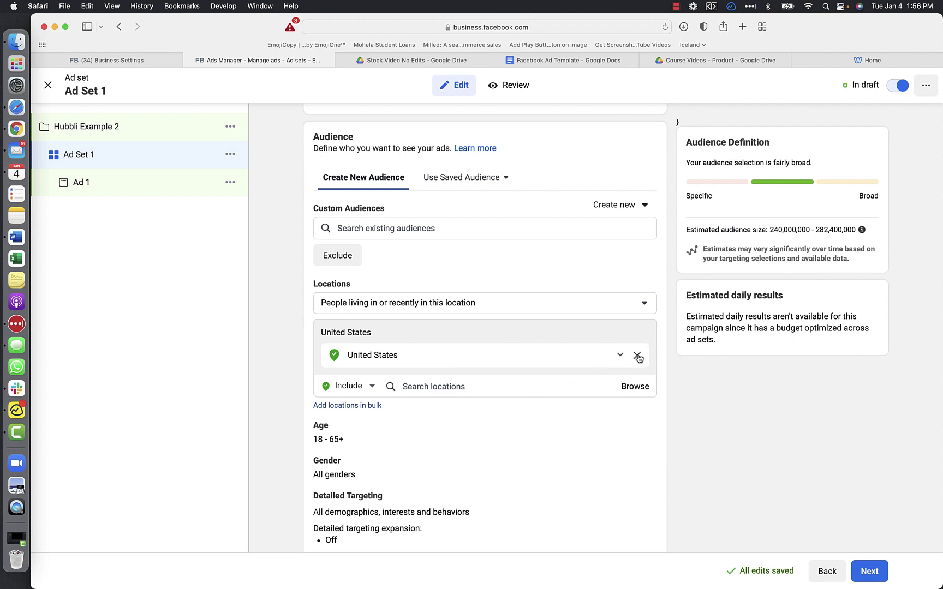
click(638, 356)
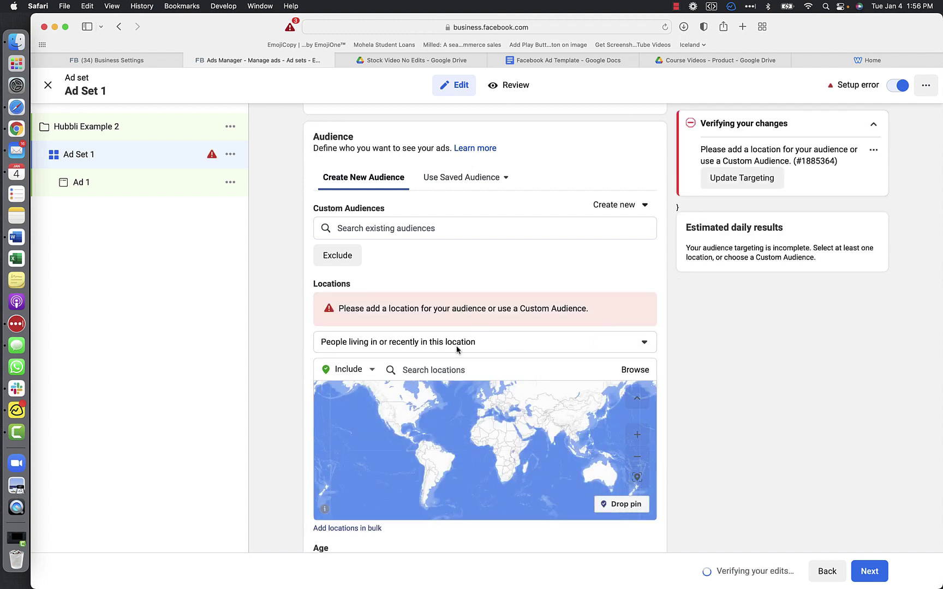
click(458, 370)
text(austin)
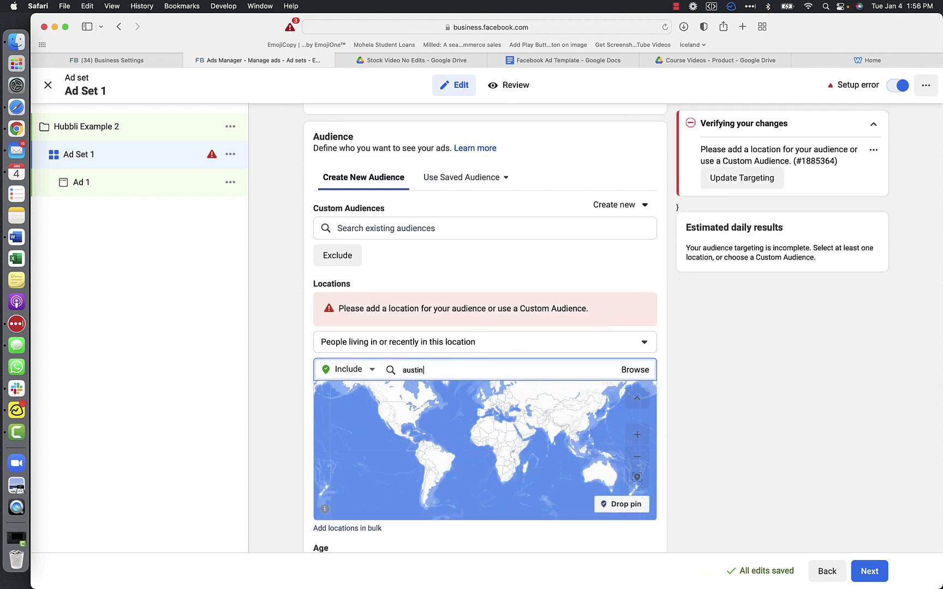
click(415, 412)
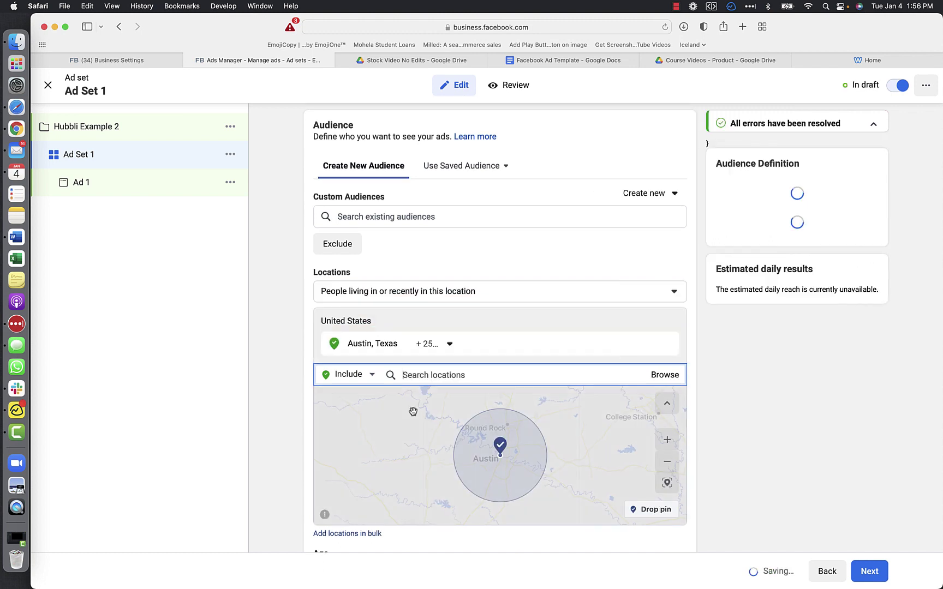
Step: Set the cities-within-radius distance around Austin, Texas to 15 mi
scroll(311, 312, down, 2)
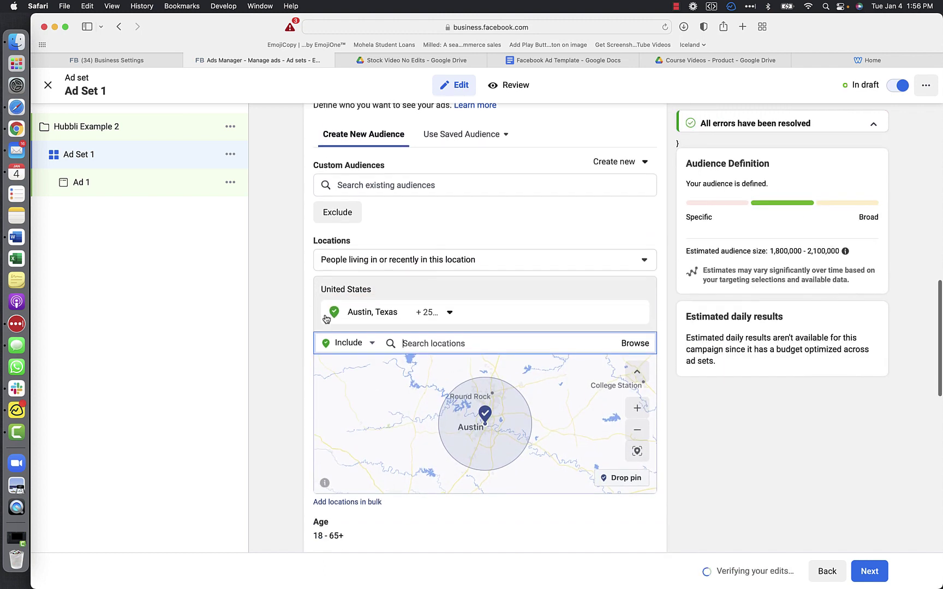
click(450, 313)
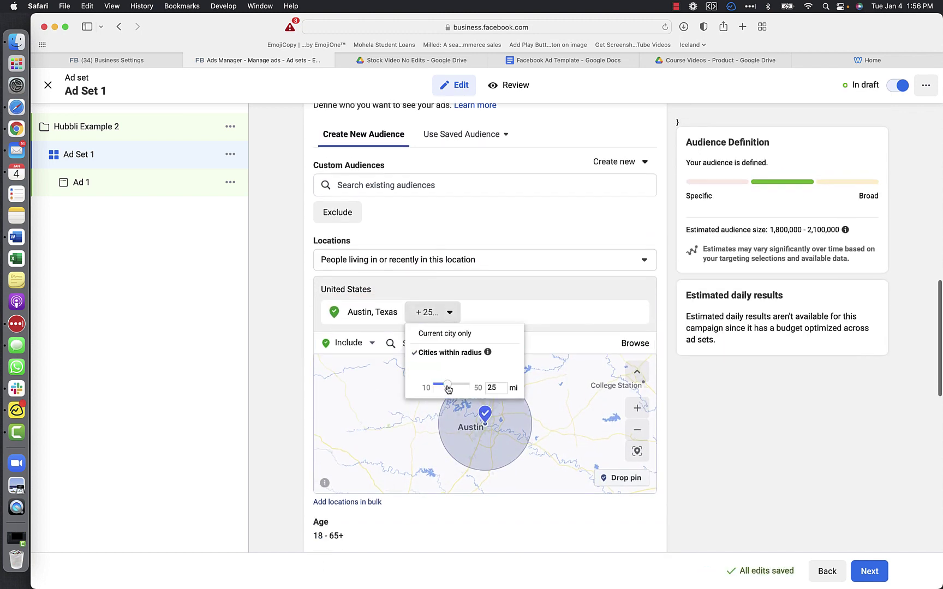
drag(448, 389, 444, 389)
click(451, 312)
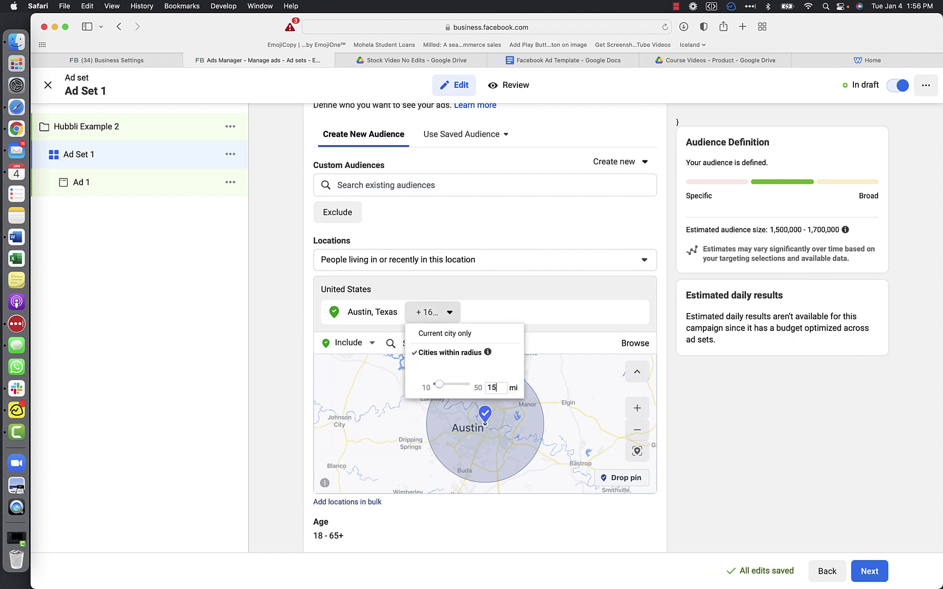
key(Return)
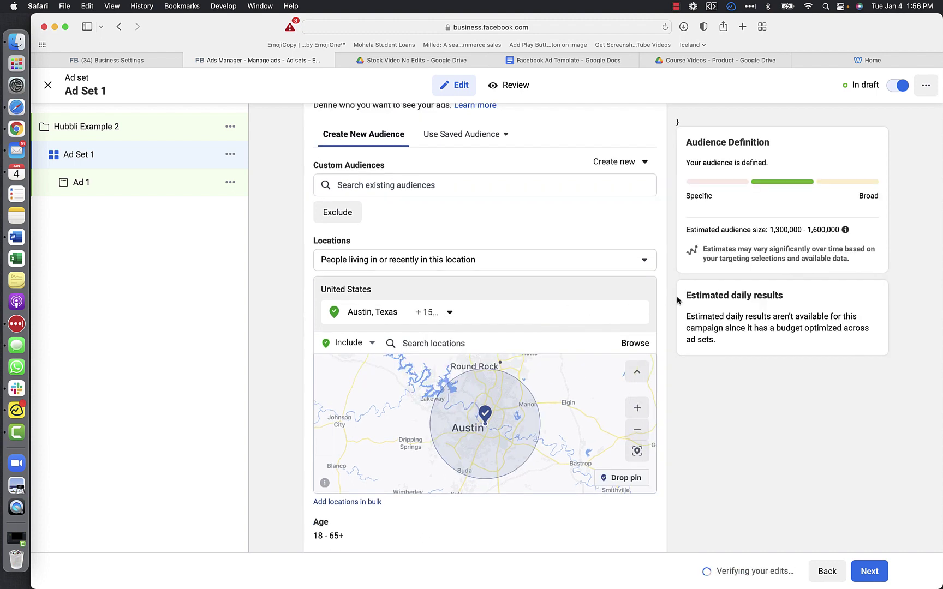
Step: Set the audience's minimum age to 27
scroll(662, 281, down, 2)
scroll(662, 281, down, 5)
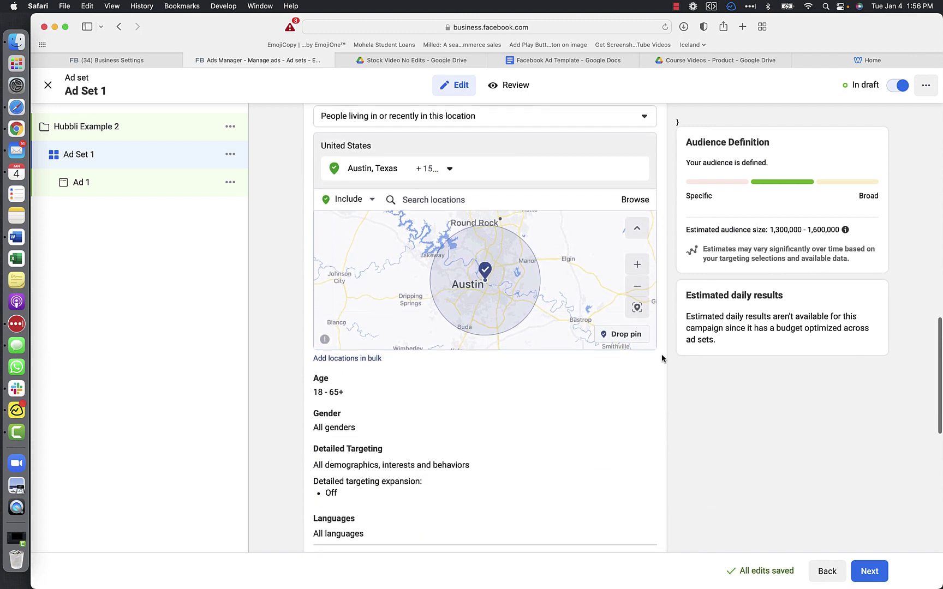
scroll(524, 382, down, 2)
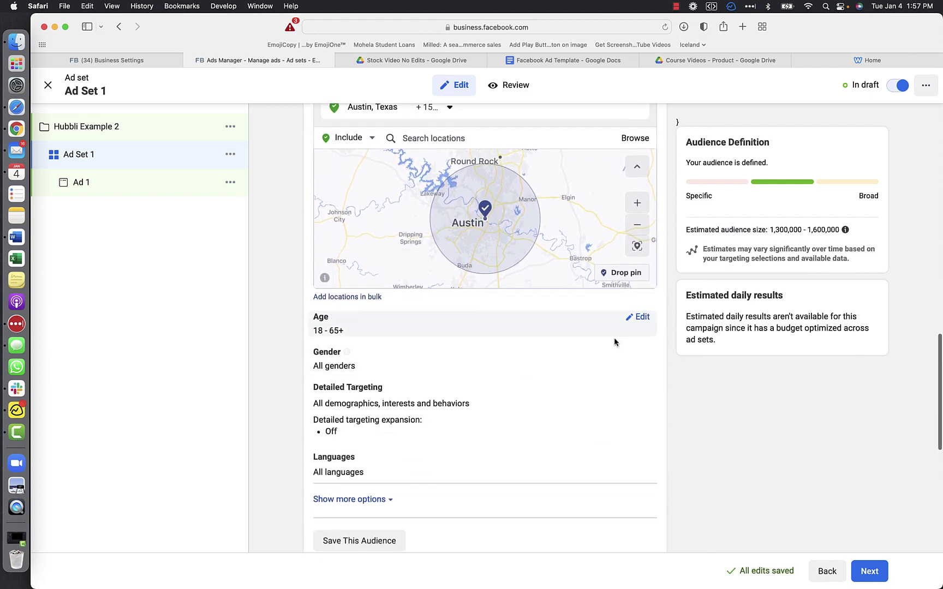
click(639, 321)
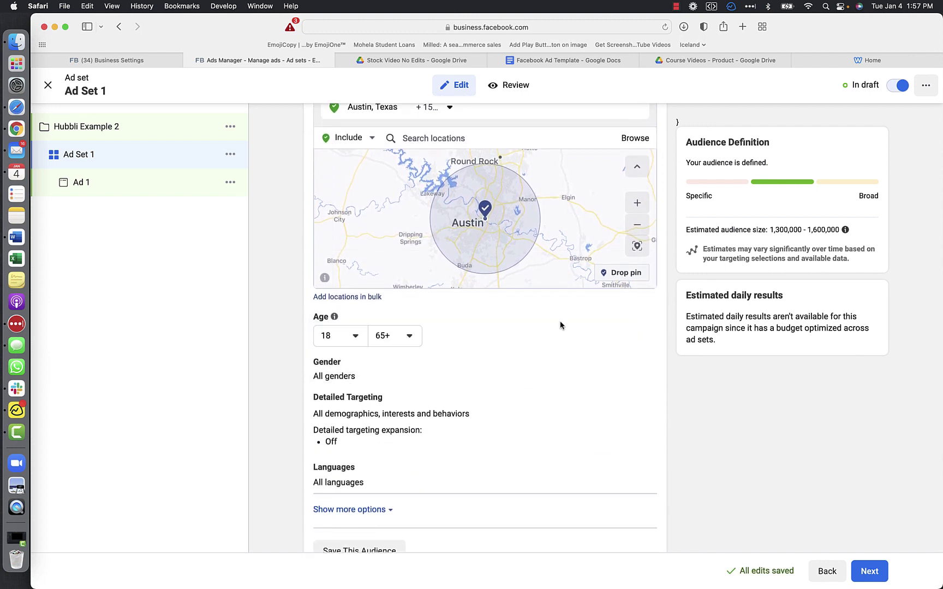
click(361, 335)
scroll(360, 417, down, 6)
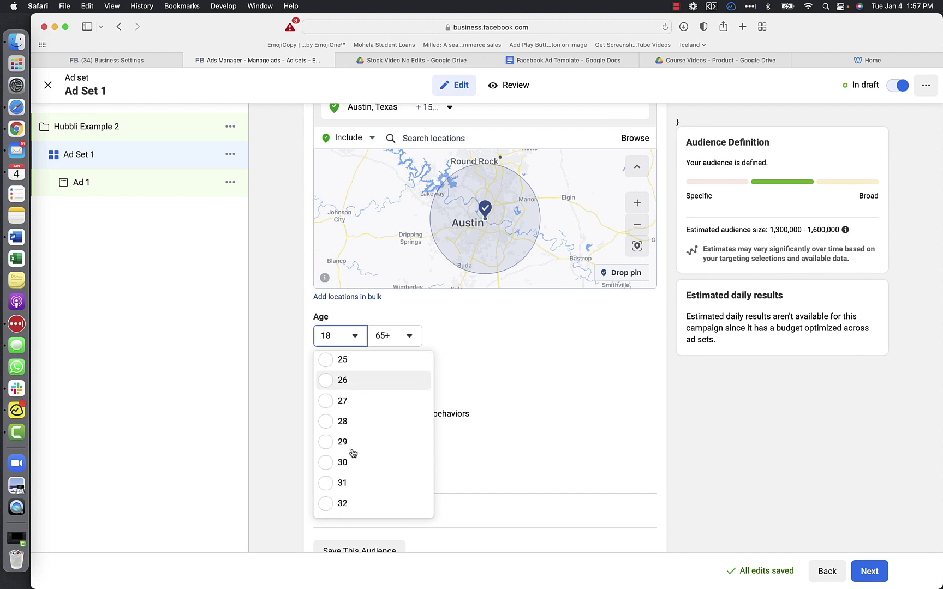
click(328, 401)
Step: Set the audience's maximum age to 40
click(413, 334)
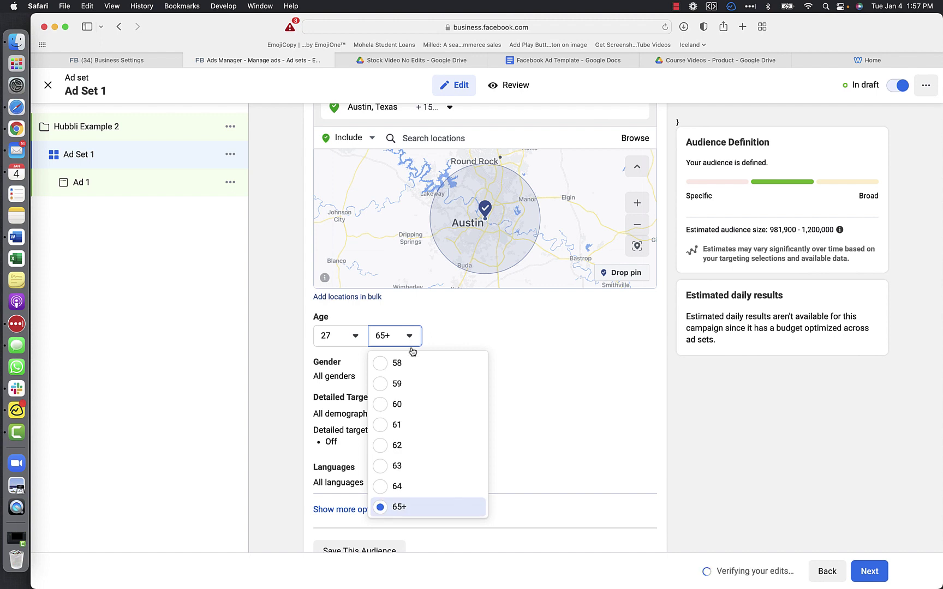
scroll(414, 461, up, 3)
scroll(416, 463, up, 7)
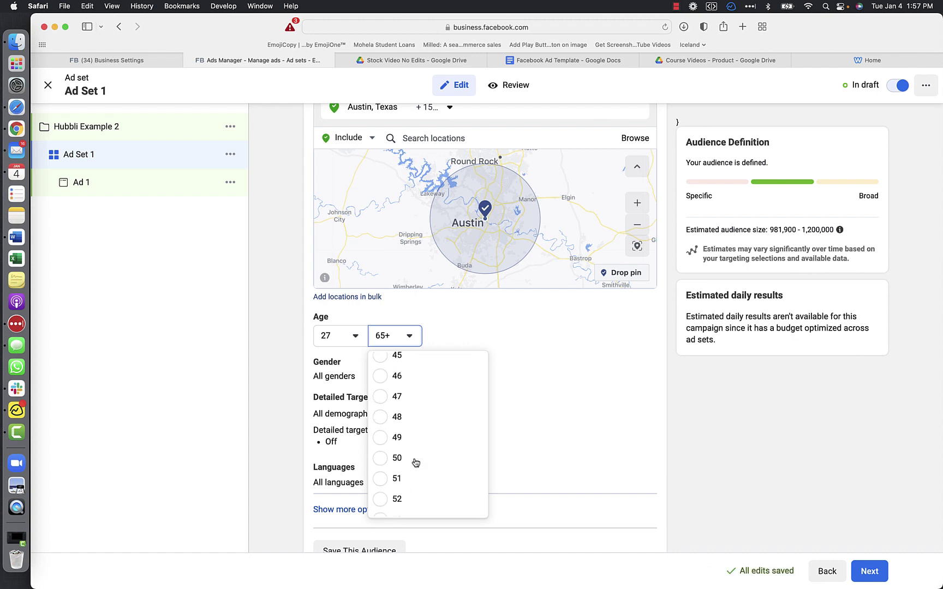
scroll(414, 462, up, 2)
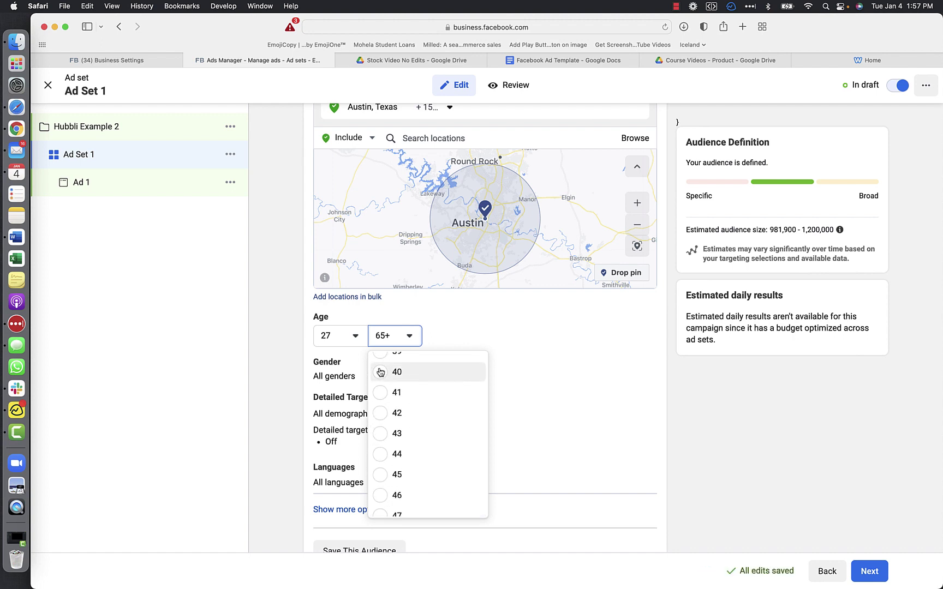
click(382, 373)
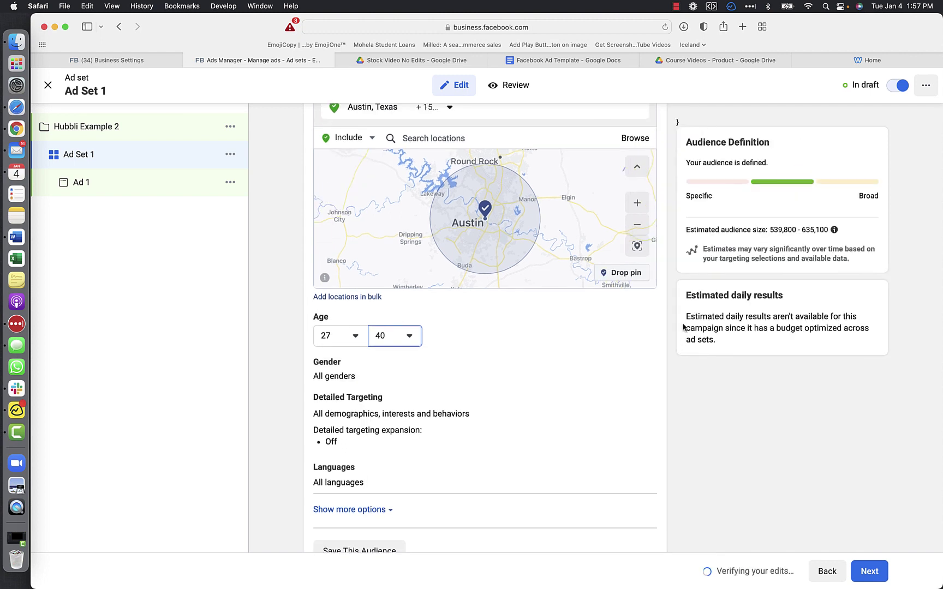
Step: Open the audience's gender setting for editing and view its explanation
scroll(669, 323, up, 1)
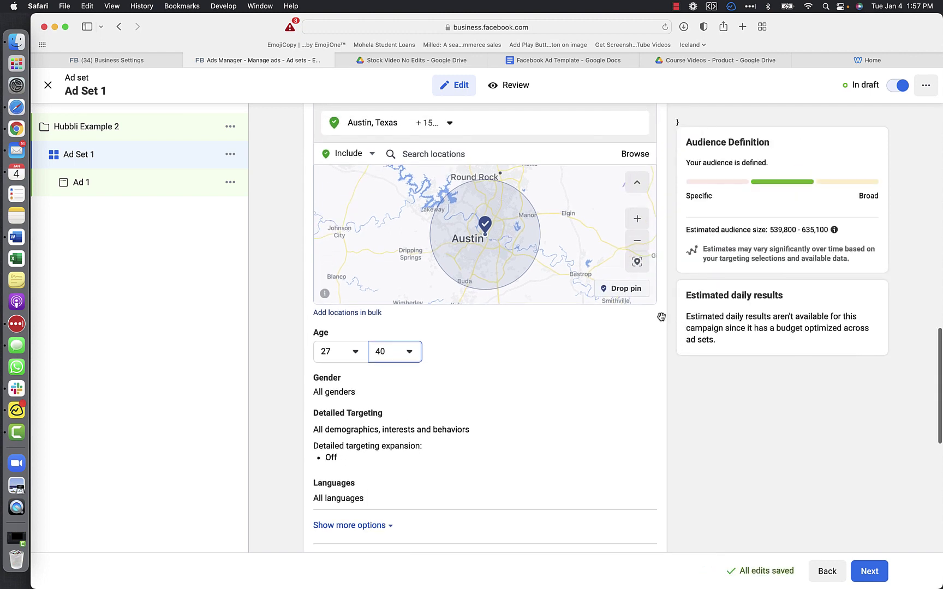
scroll(600, 353, down, 2)
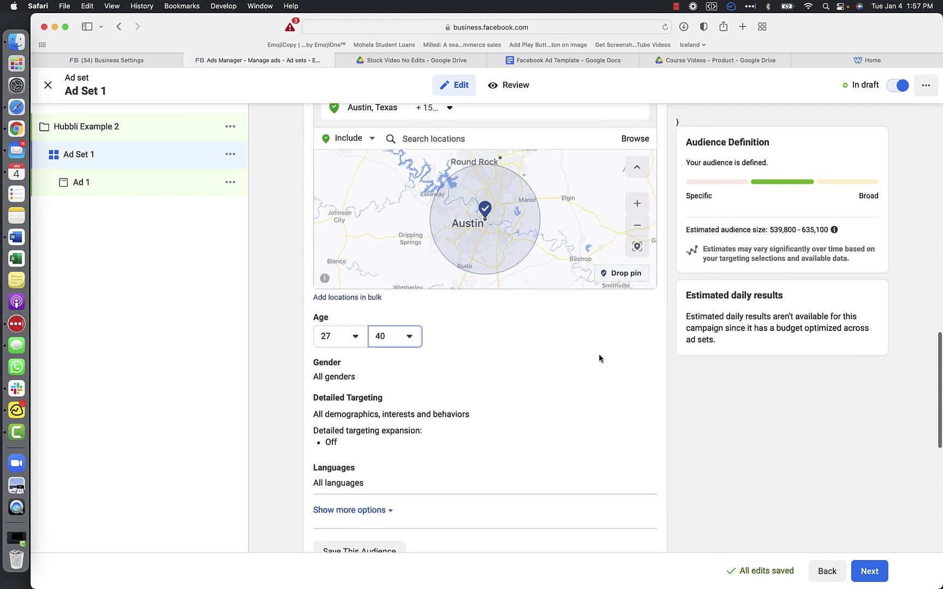
scroll(485, 345, down, 3)
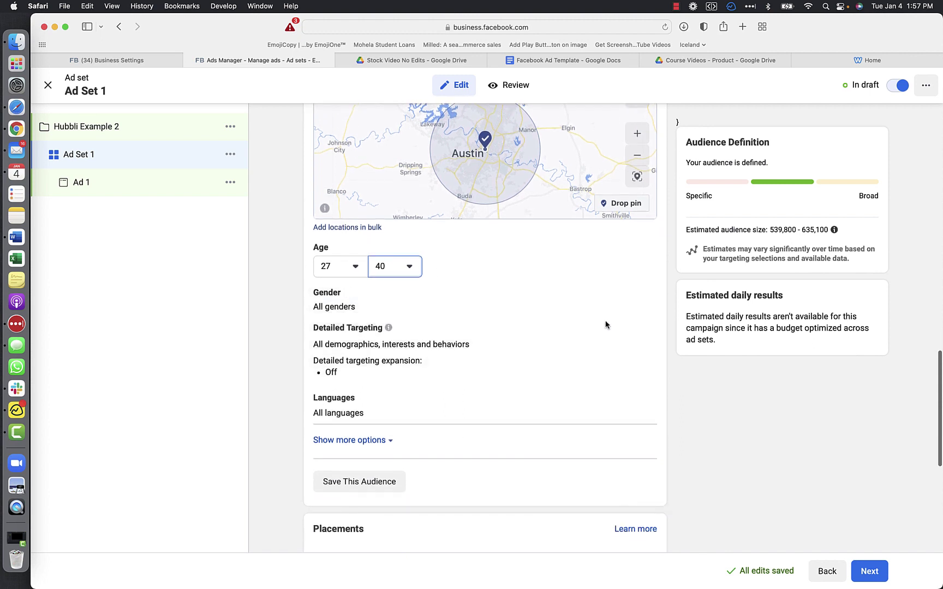
click(643, 294)
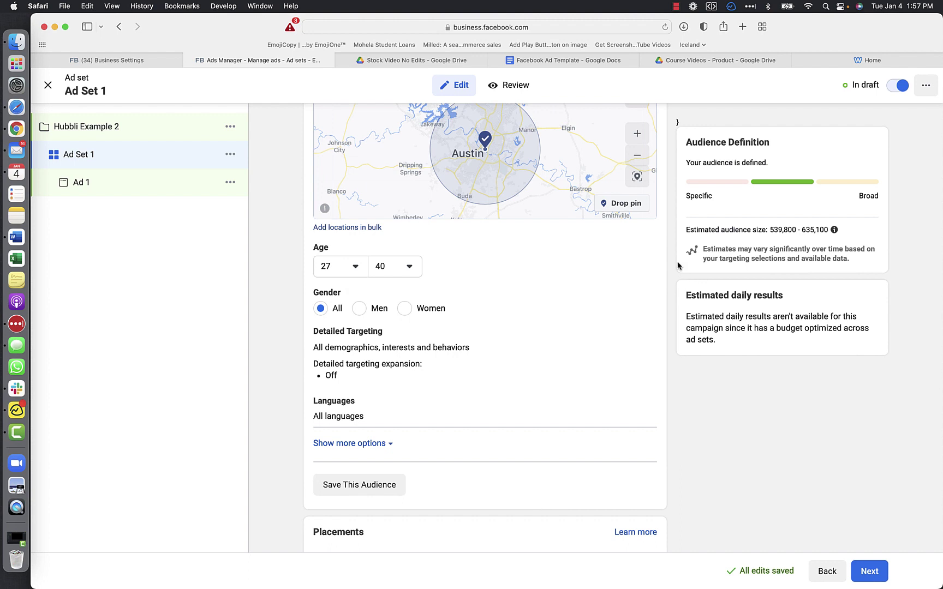
scroll(674, 261, down, 1)
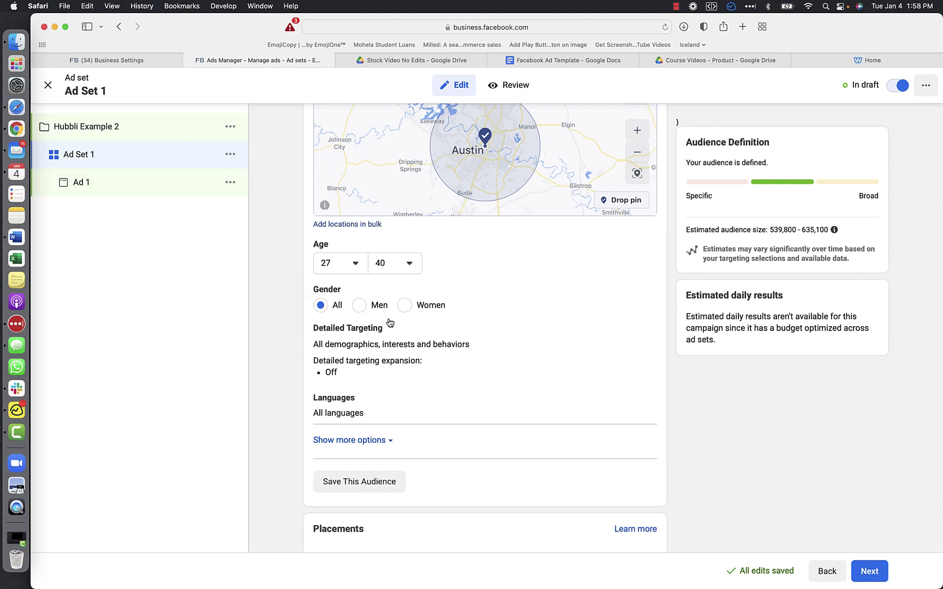
mouse_move(390, 323)
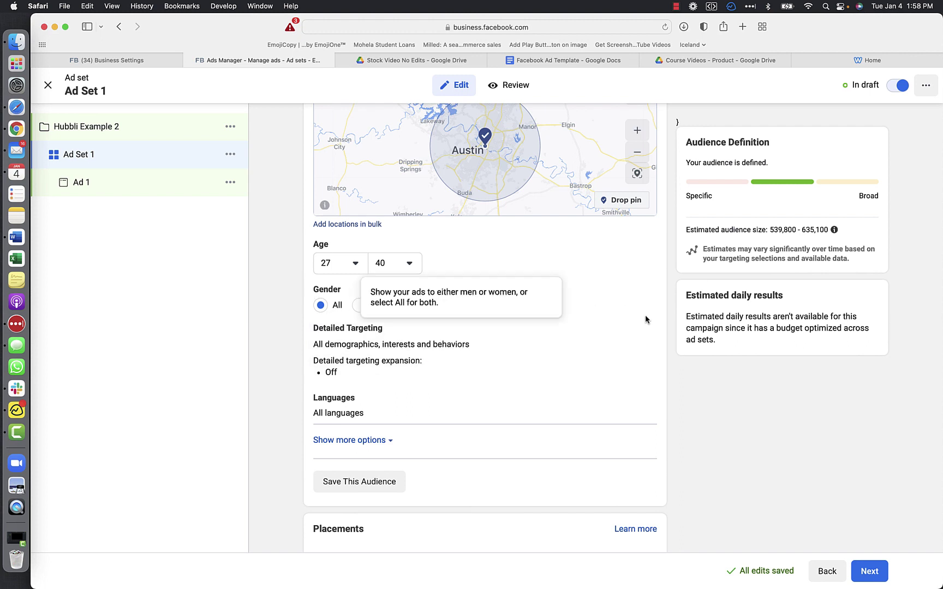
Step: Search detailed targeting for "parents" and include the demographic Parents with preschoolers (03-05 years) in the audience
scroll(673, 298, down, 2)
mouse_move(467, 299)
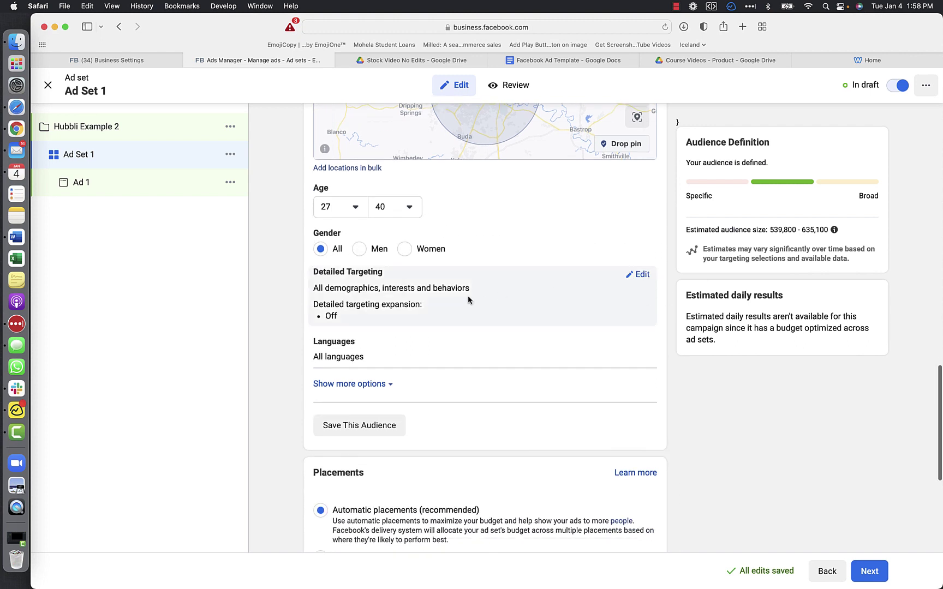
click(646, 274)
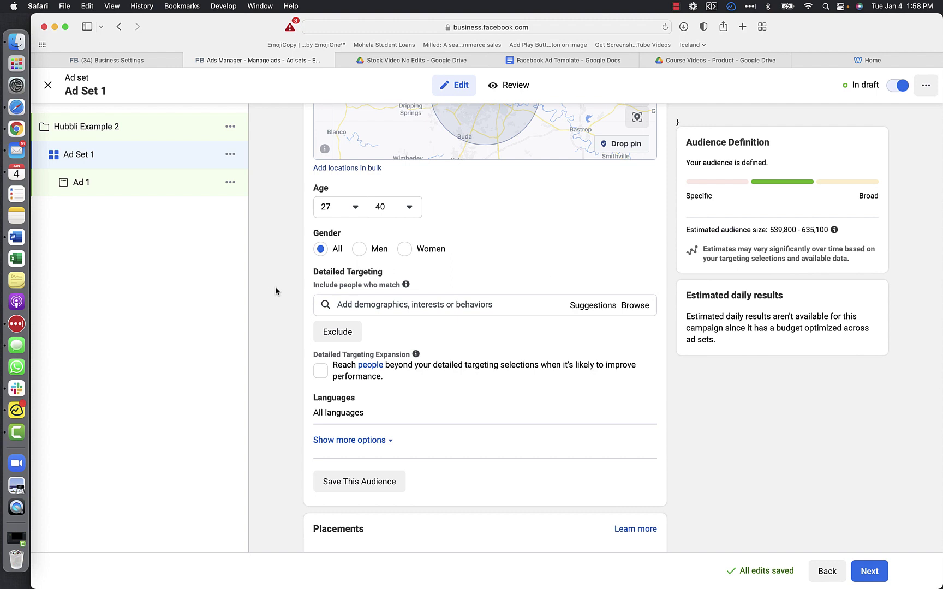
click(354, 304)
text(parents)
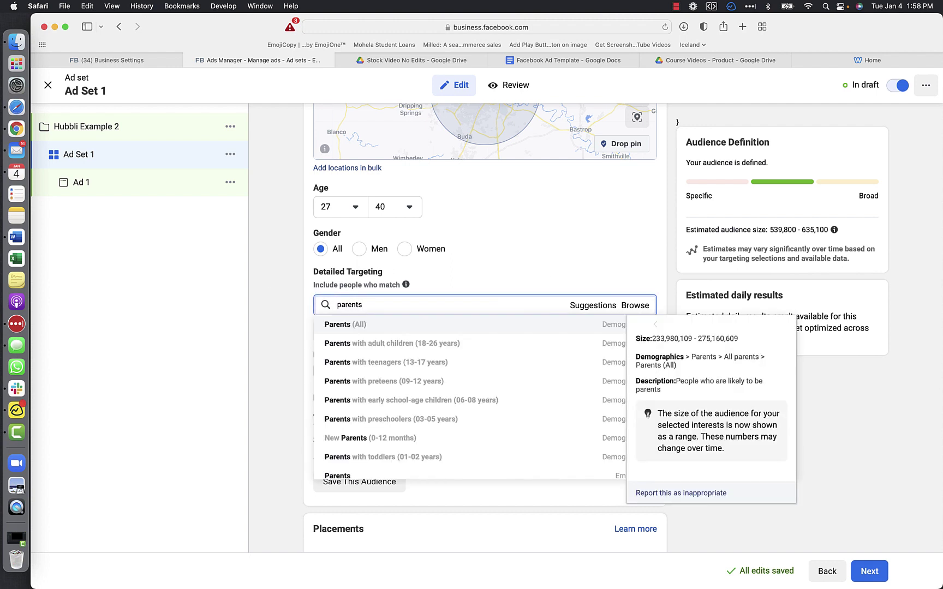
click(387, 423)
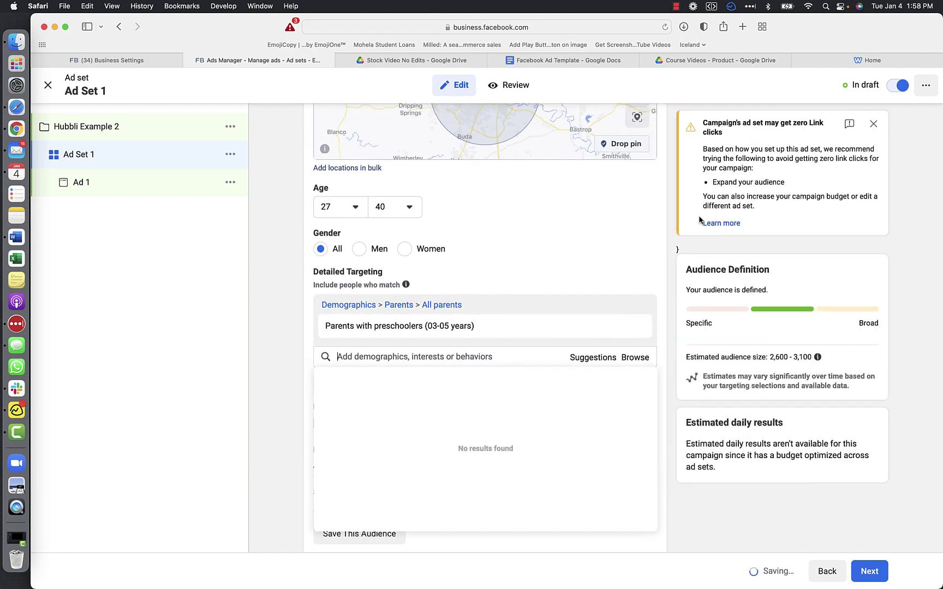
mouse_move(514, 334)
scroll(672, 264, down, 1)
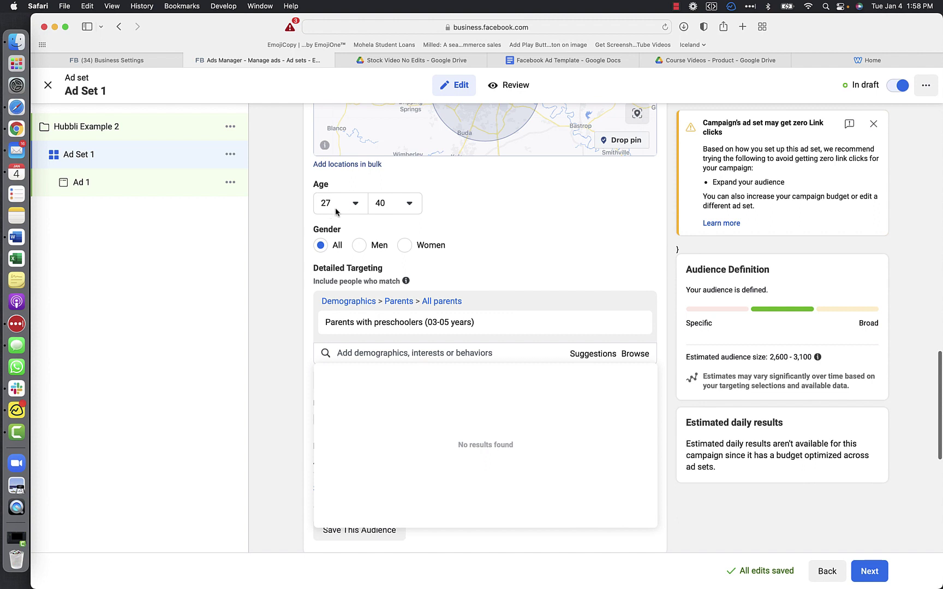
click(674, 268)
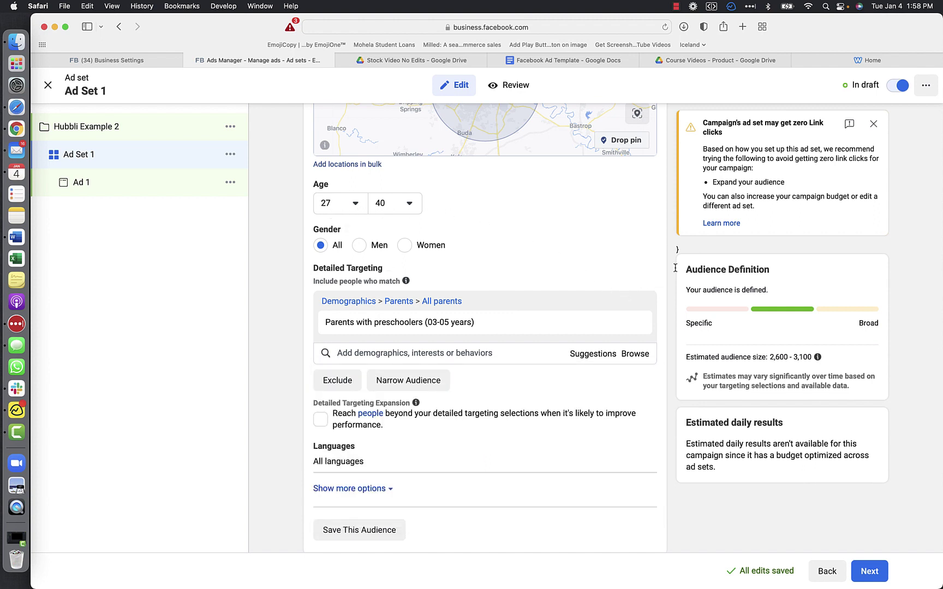
Step: Expand the additional audience options and examine the targeting expansion, languages and connections settings
scroll(730, 271, down, 2)
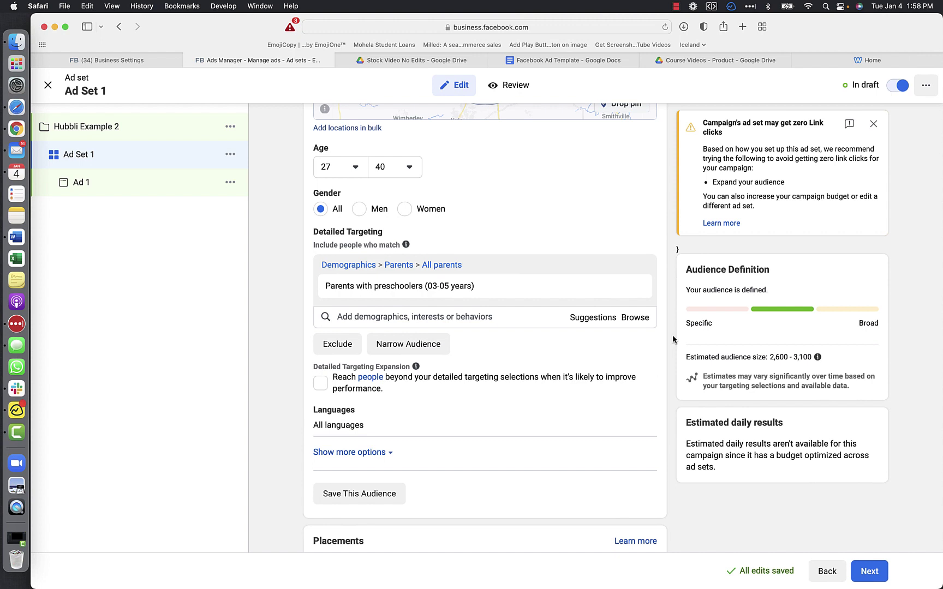
scroll(673, 338, down, 3)
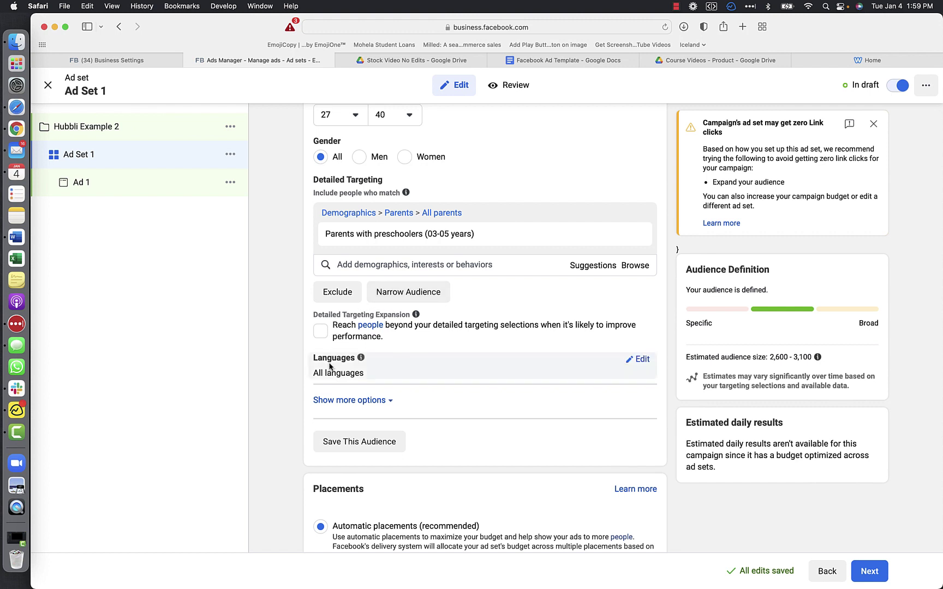
scroll(284, 327, down, 2)
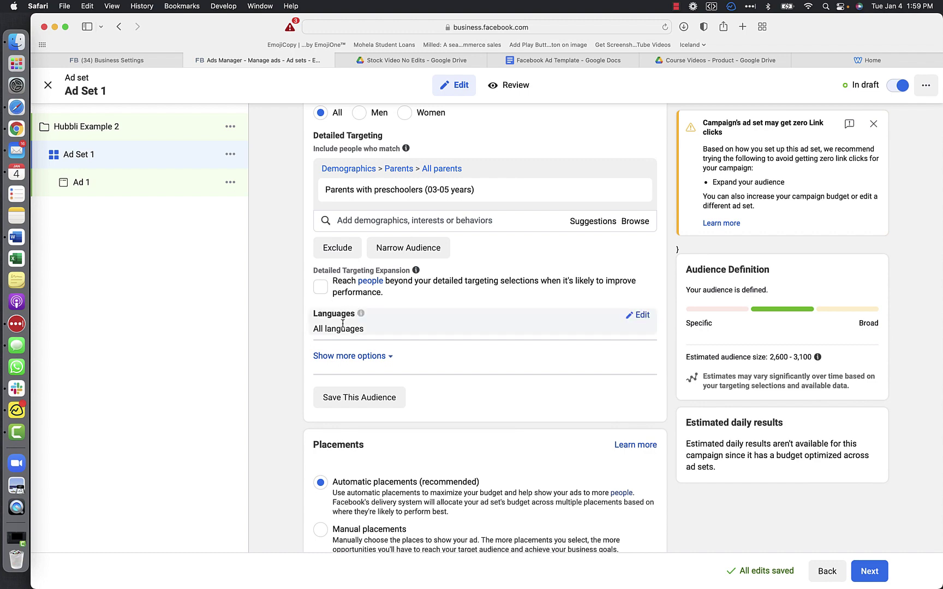
scroll(328, 357, down, 10)
scroll(292, 309, up, 20)
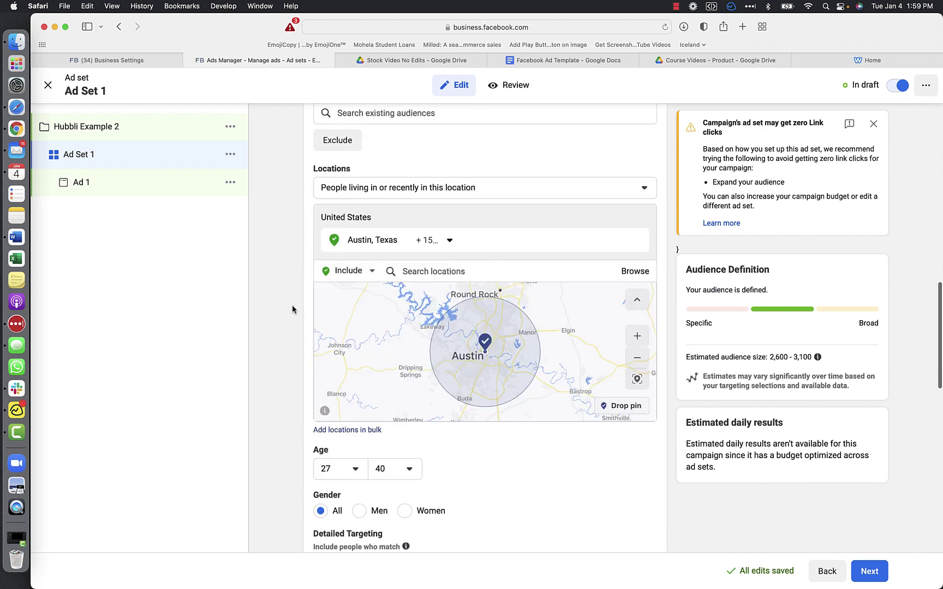
scroll(292, 309, down, 2)
scroll(292, 308, down, 8)
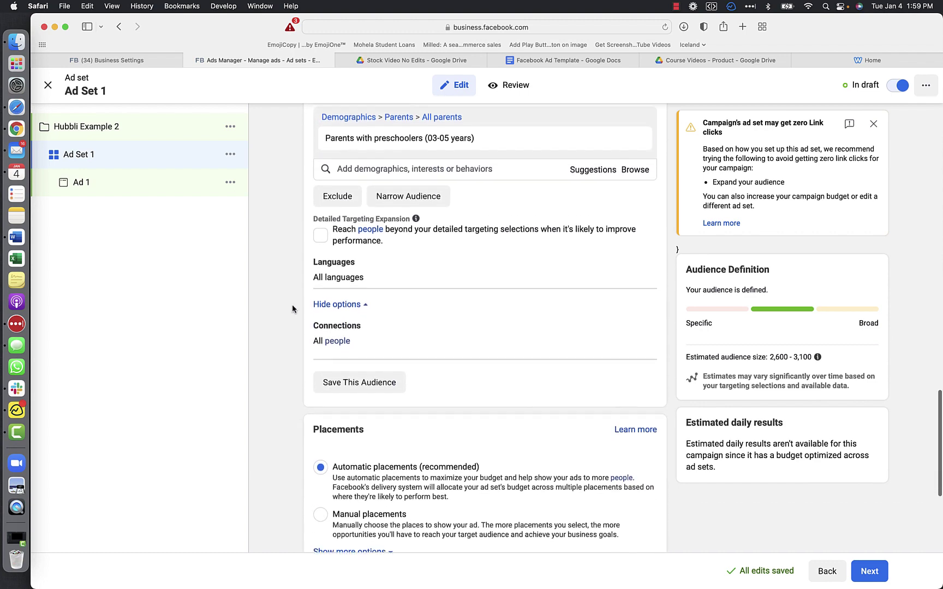
Step: Expand the additional placement options and examine the brand safety, inventory filter and exclusion settings
scroll(292, 309, down, 5)
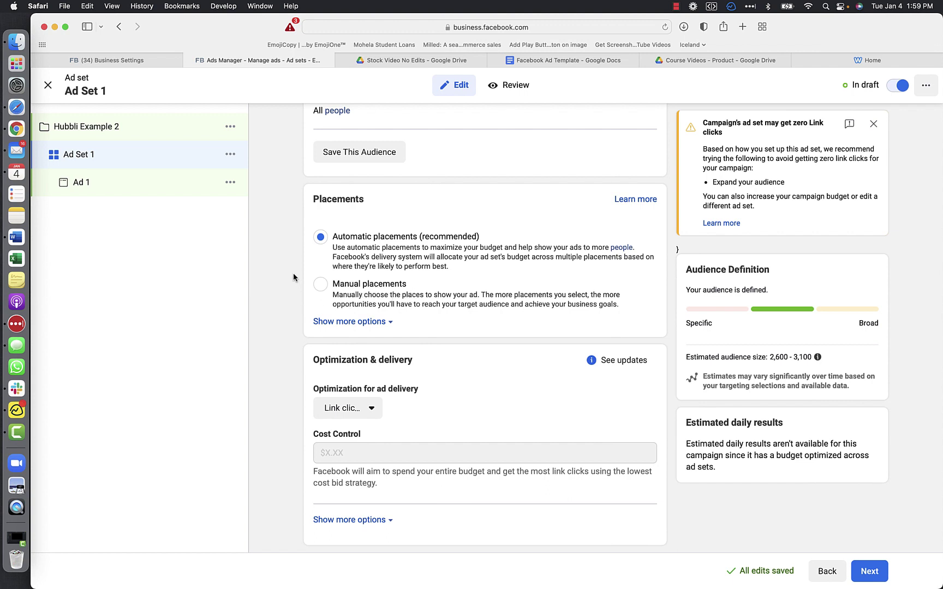
click(325, 323)
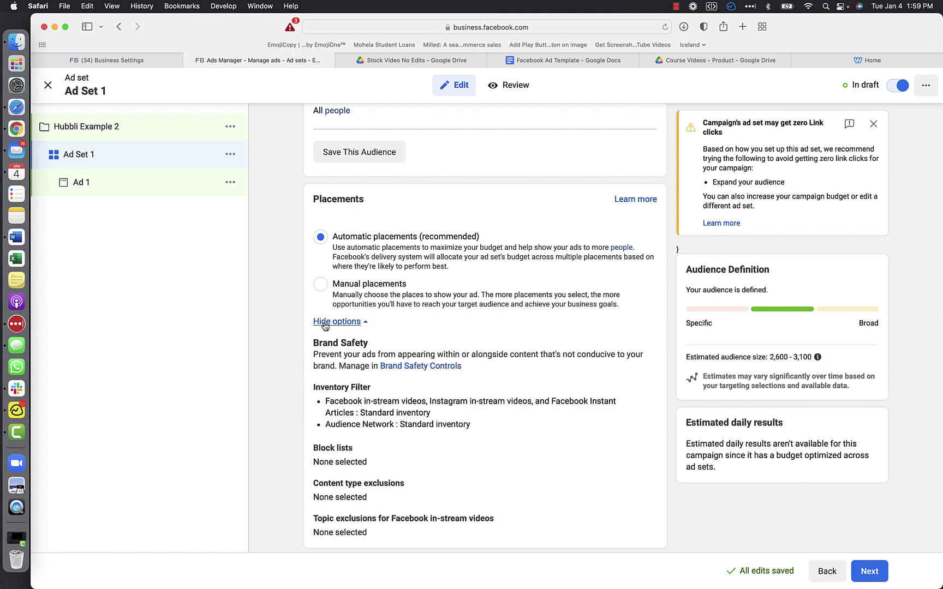
scroll(286, 295, down, 5)
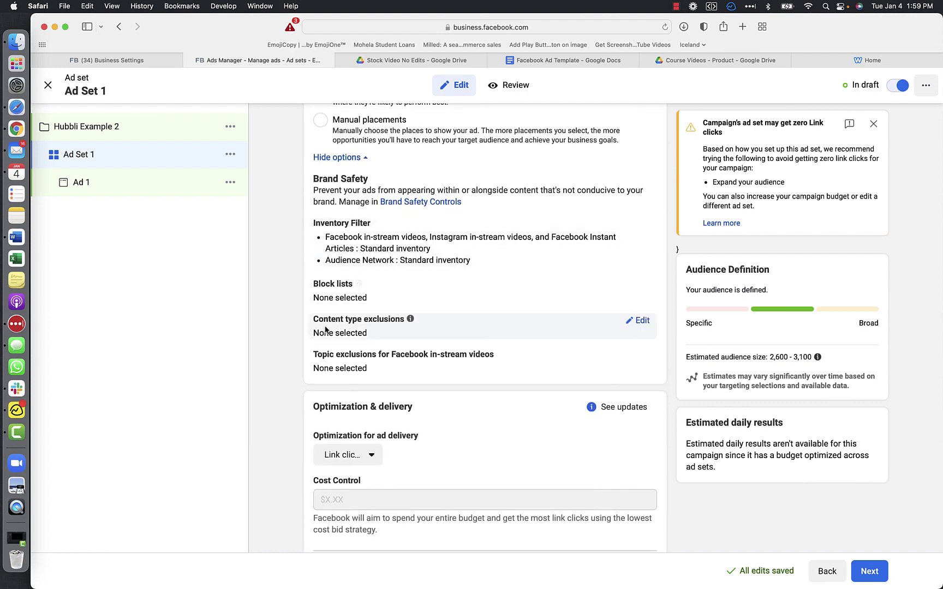
scroll(290, 273, down, 2)
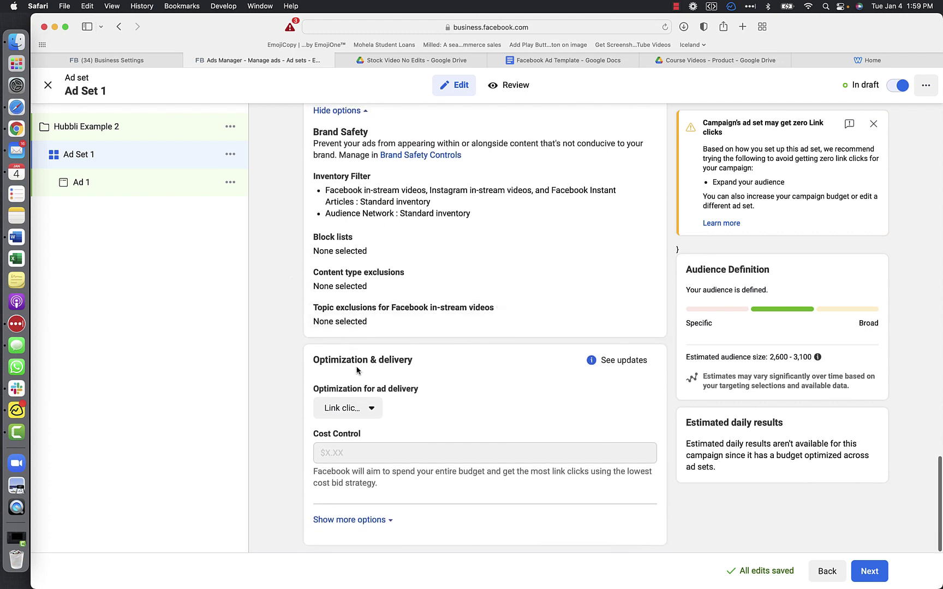
Step: View the available choices for ad delivery optimization and expand the additional optimization and delivery options
click(371, 409)
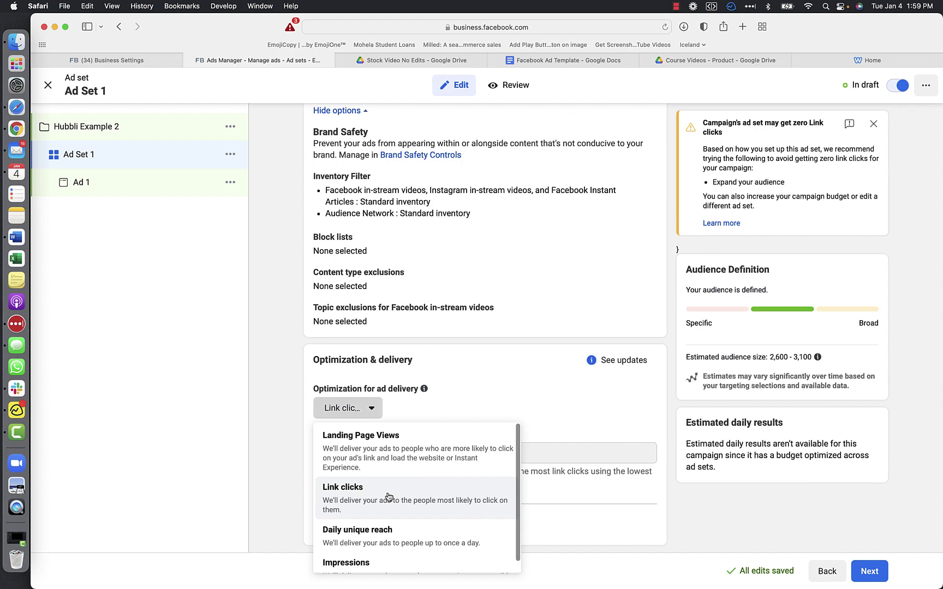
click(294, 385)
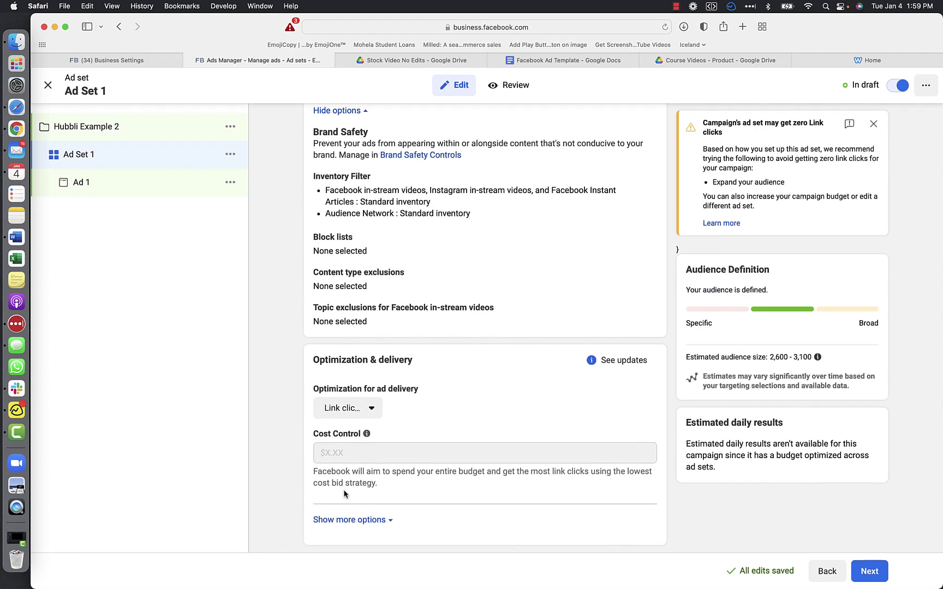
click(352, 519)
scroll(288, 361, down, 2)
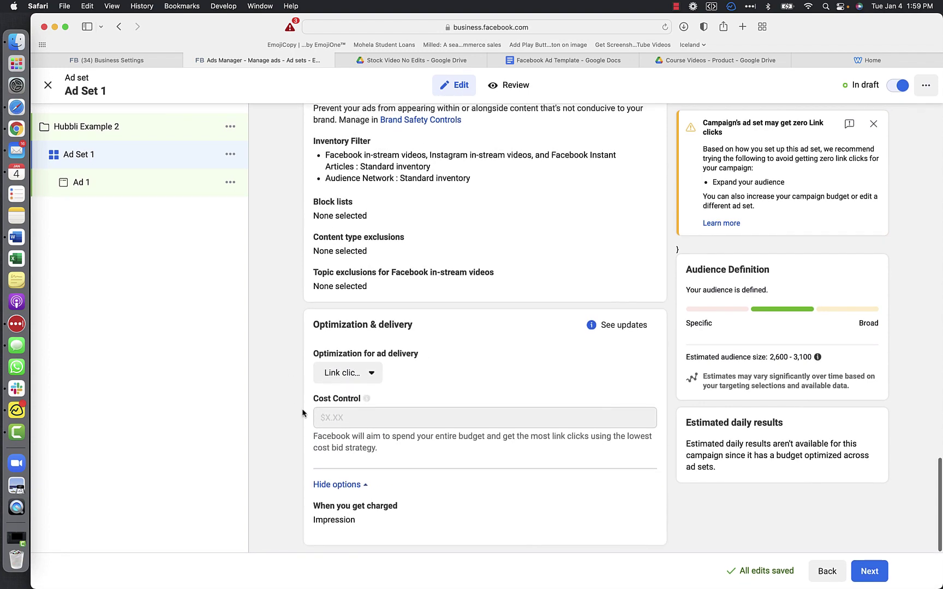
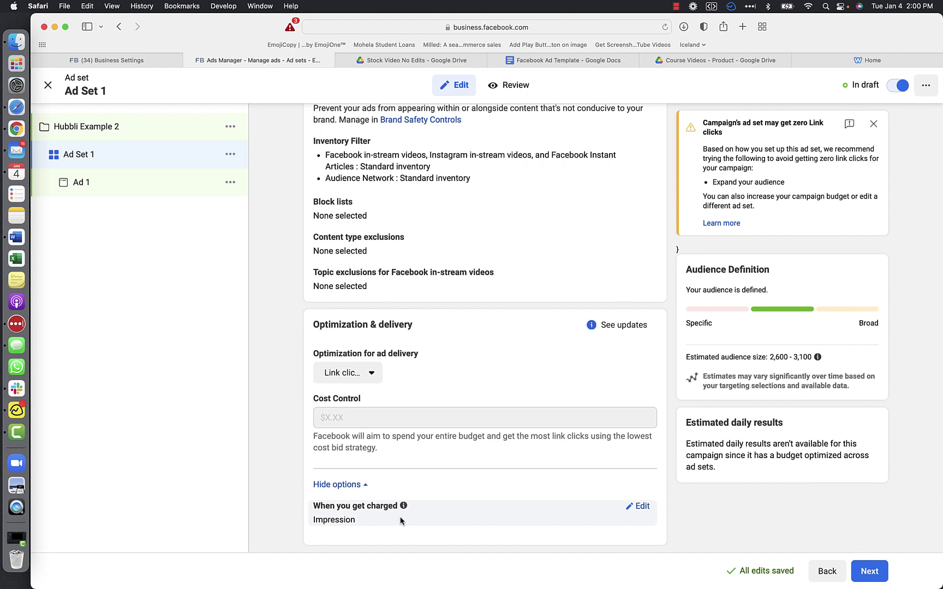
Step: Open the setting for when charges apply for editing and view its available choices
click(643, 507)
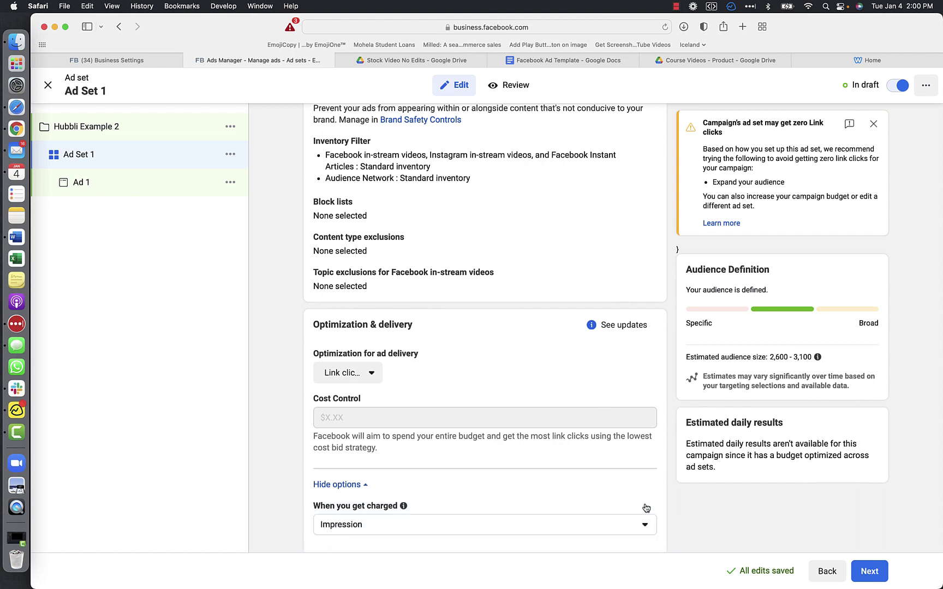
click(434, 516)
scroll(280, 471, down, 1)
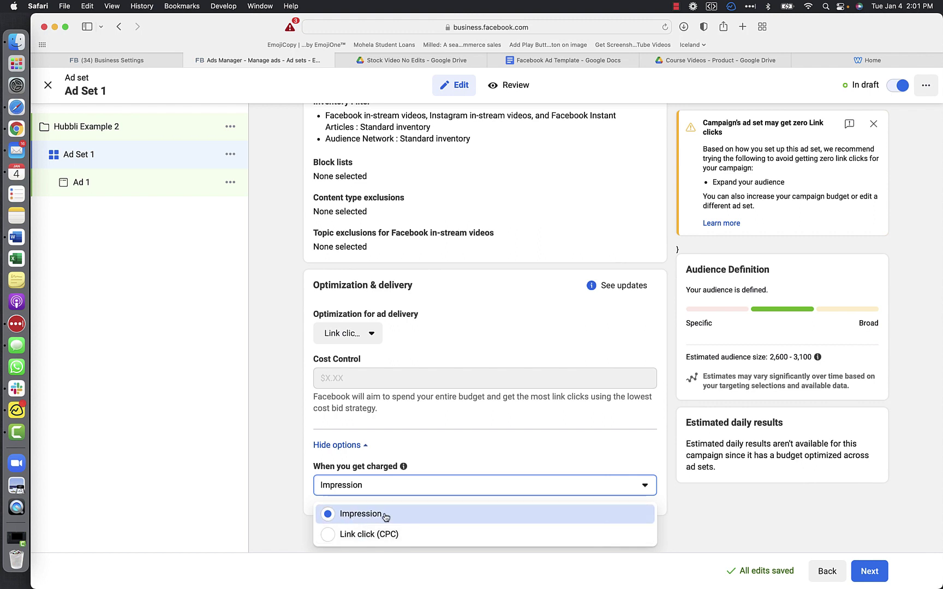
click(700, 504)
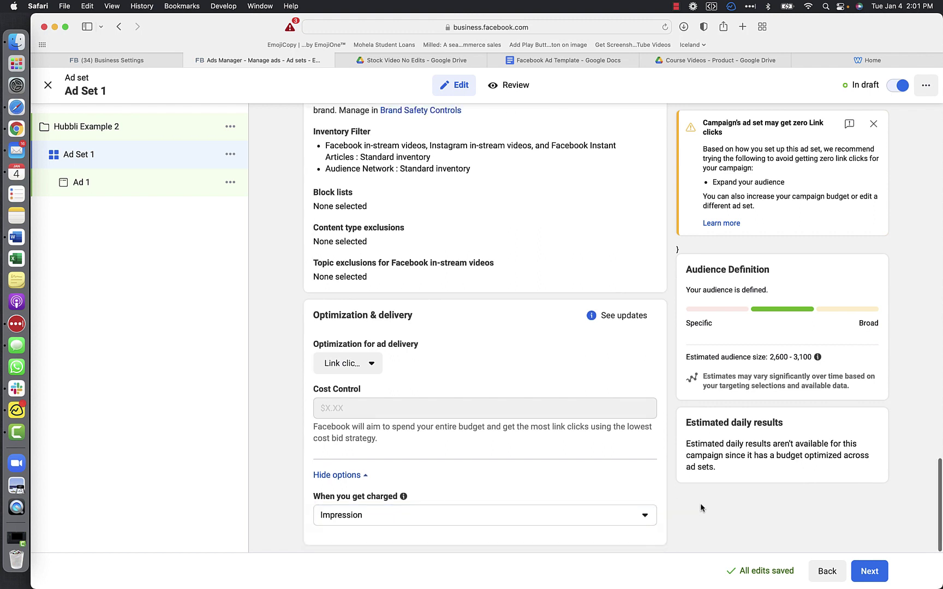
Step: Rename the ad set as "Austin 15 mi. | M&W 27-40 | Pre 03-05"
scroll(611, 382, up, 10)
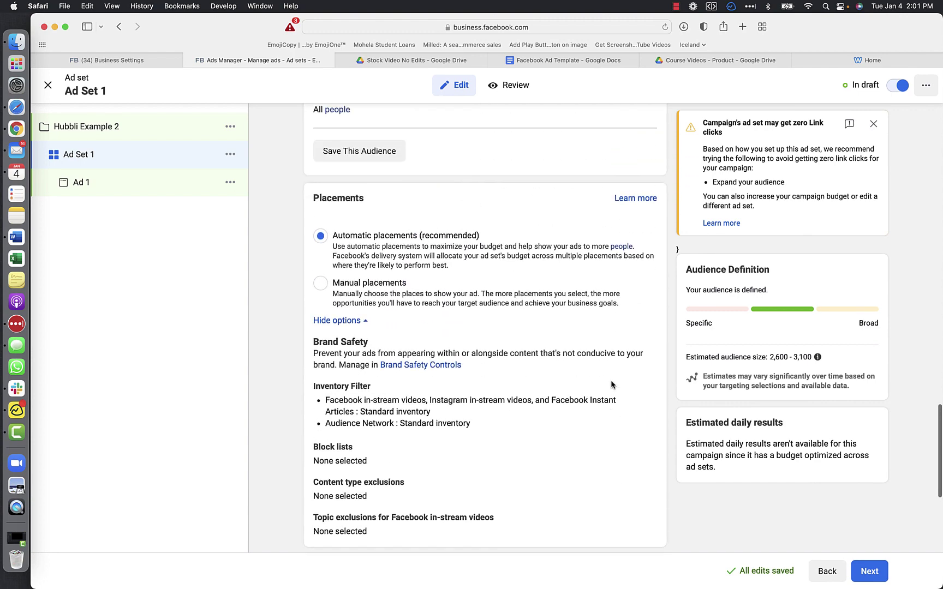
scroll(612, 385, up, 5)
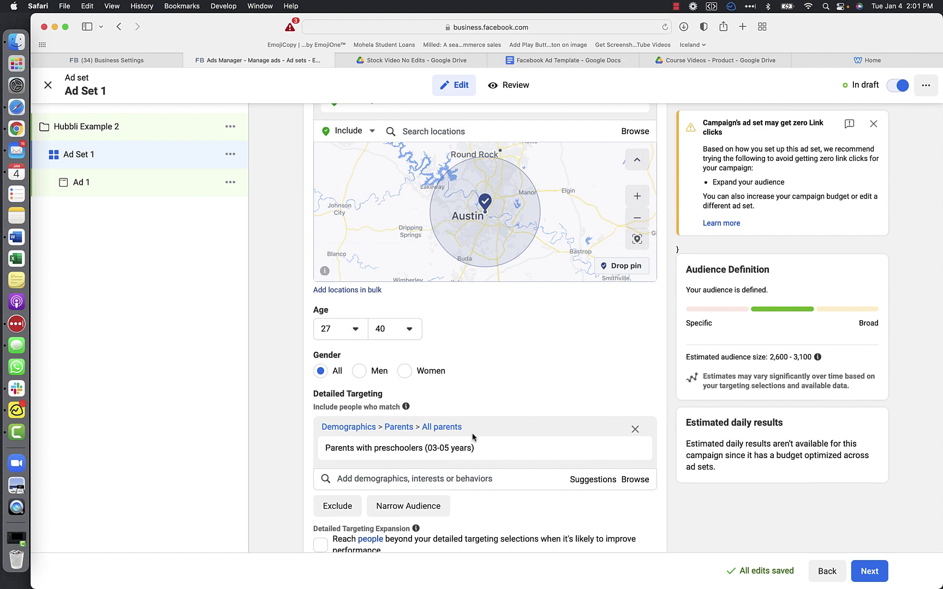
scroll(473, 437, up, 2)
scroll(473, 437, up, 5)
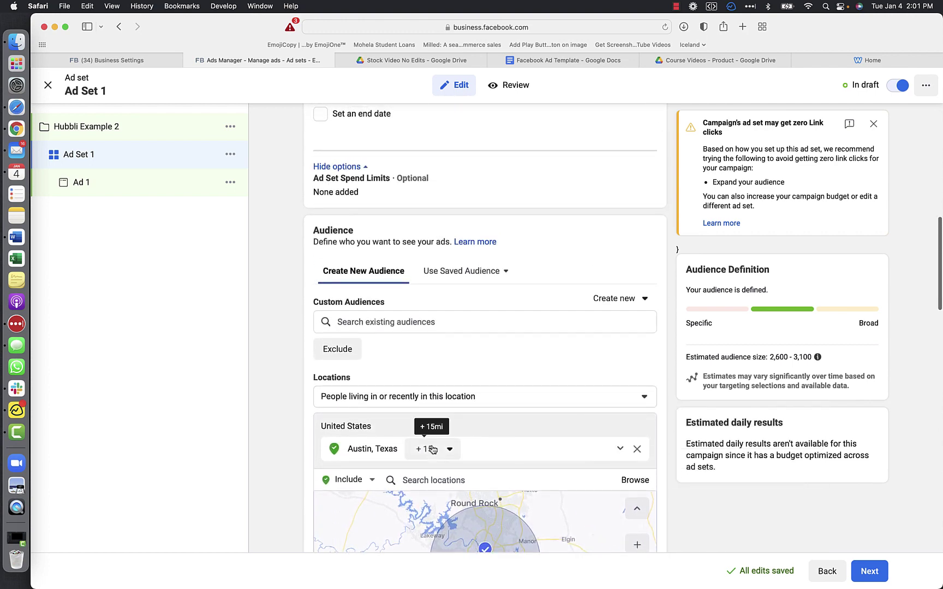
scroll(434, 450, up, 6)
scroll(434, 451, up, 4)
click(355, 152)
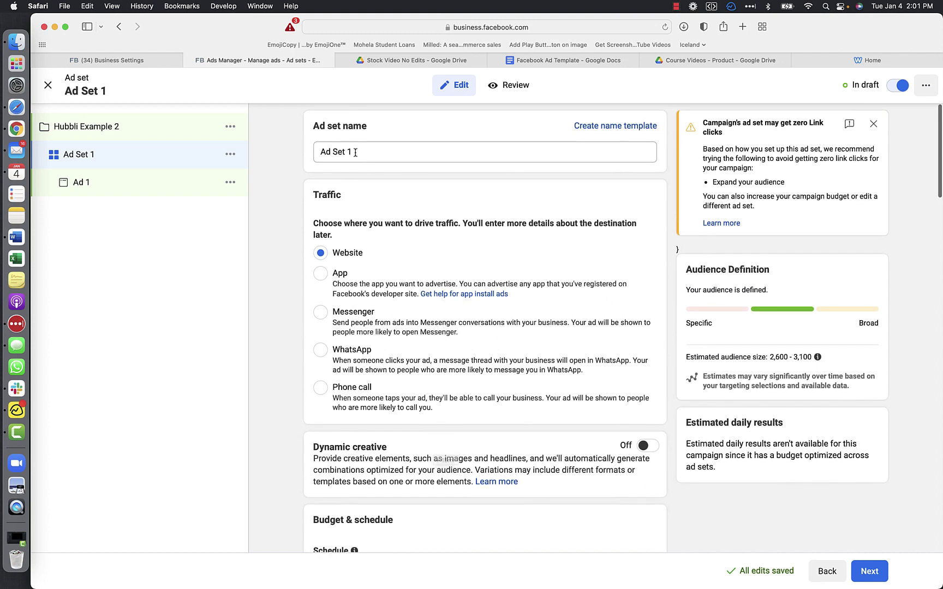
key(alt+shift+Left)
key(alt+shift+Left)
key(alt+shift+Left)
text(Aus)
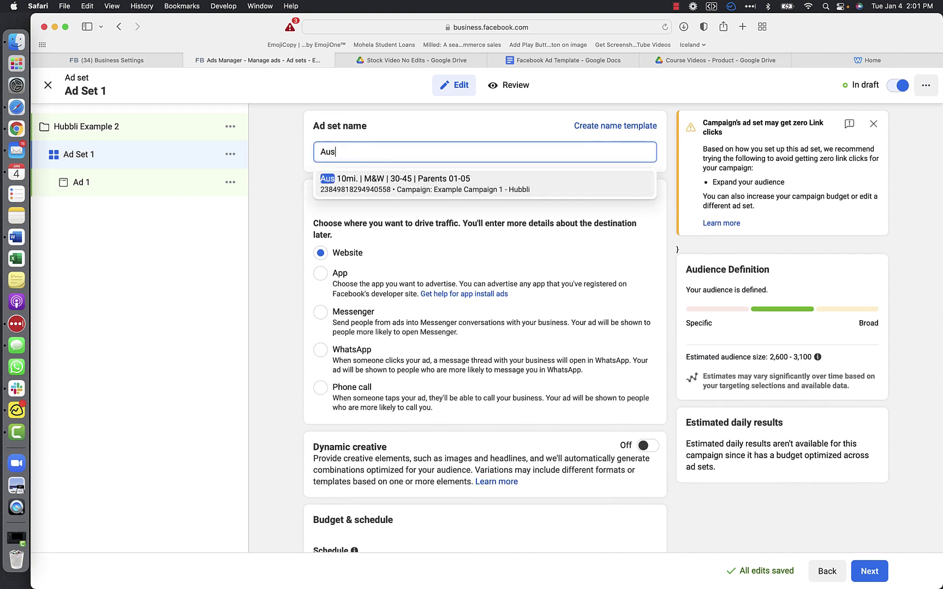
text(tin 15)
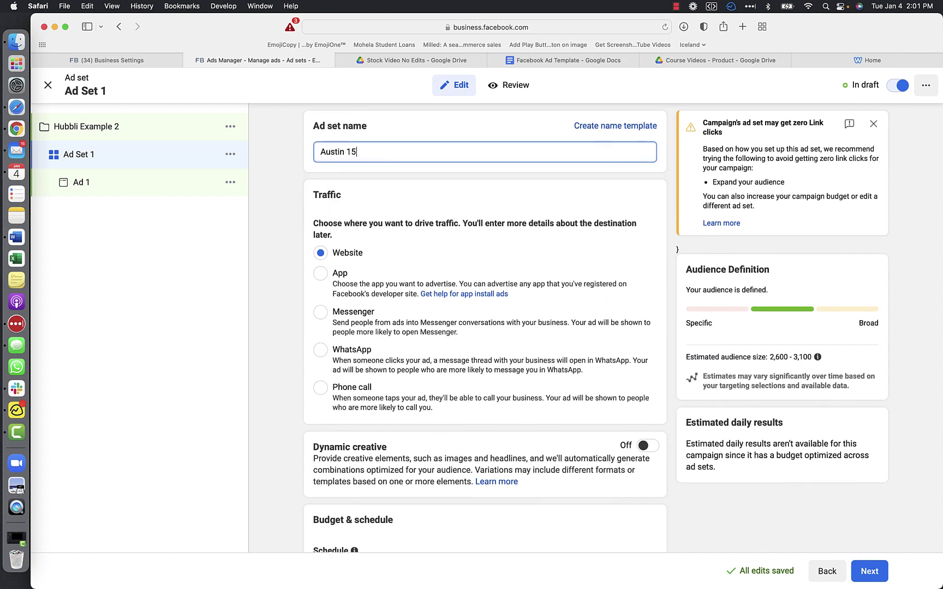
text( mi. |)
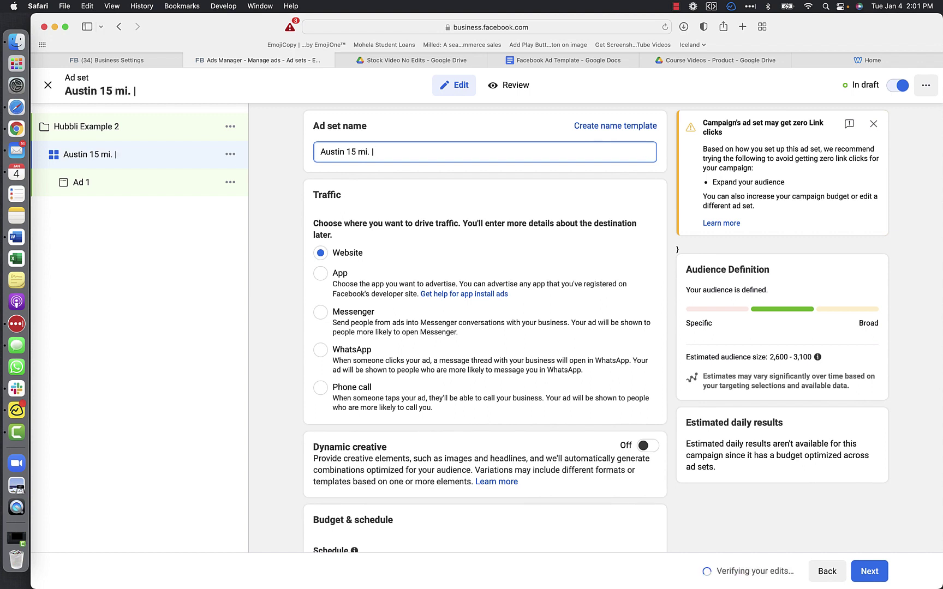
text( M)
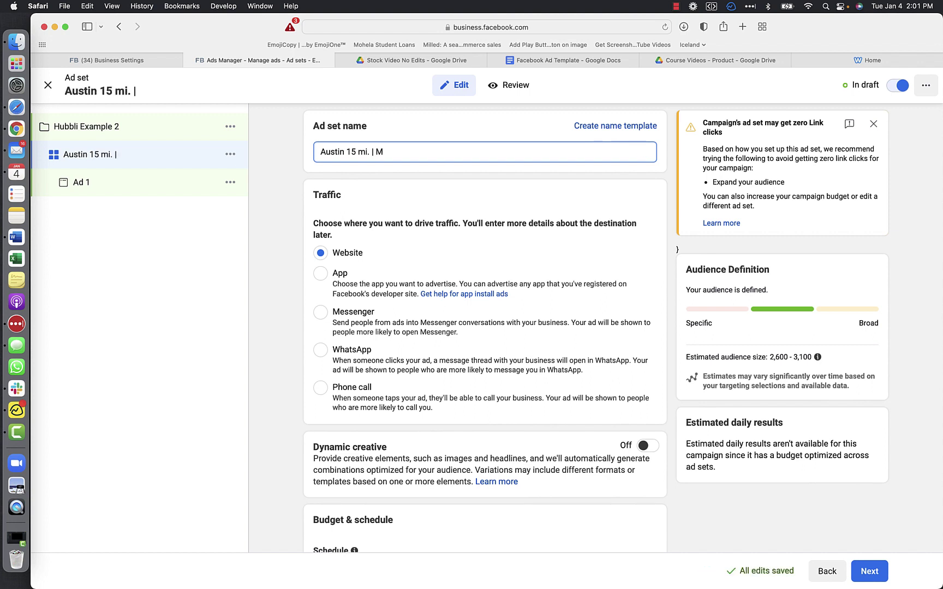
text(&W)
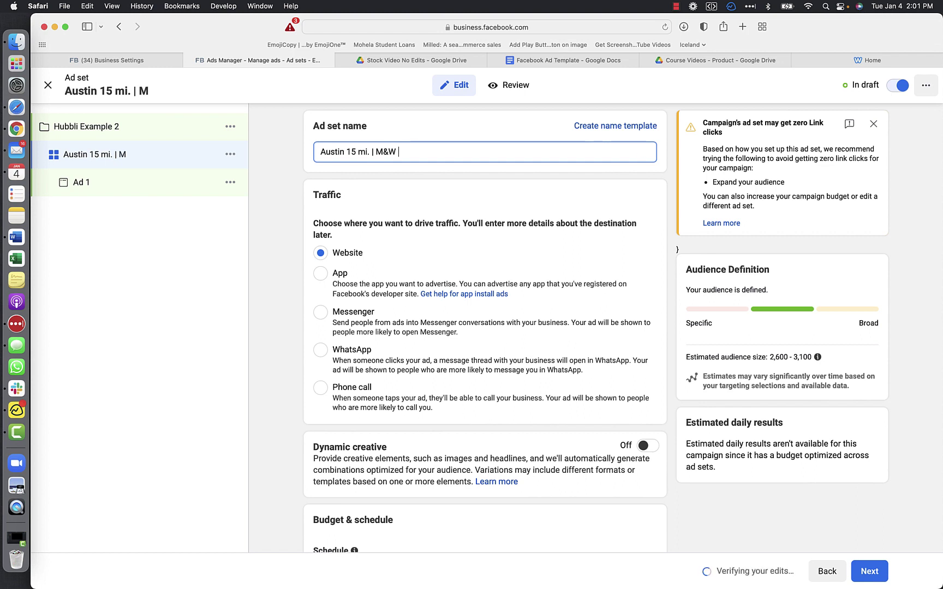
text( 27-4)
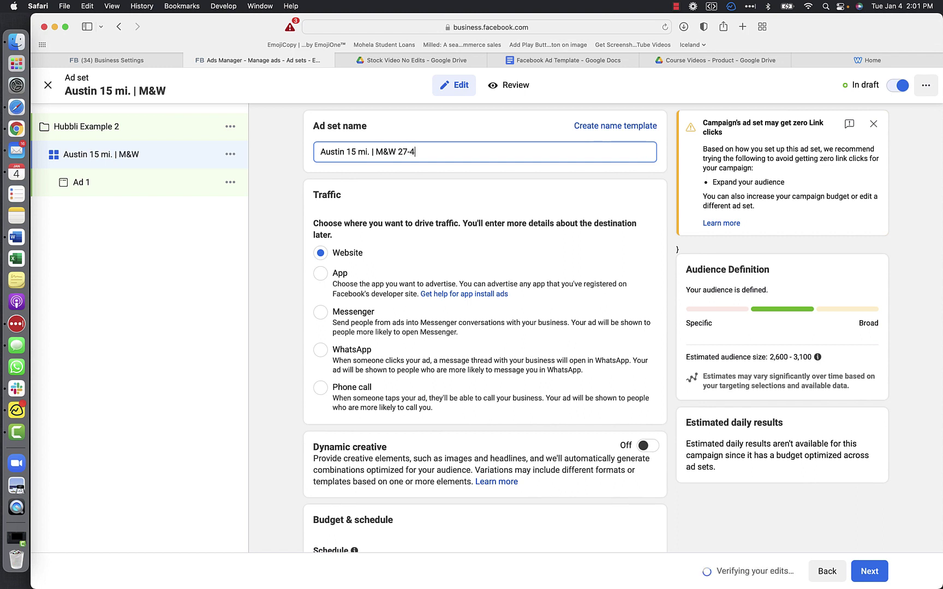
text(0 | Pre)
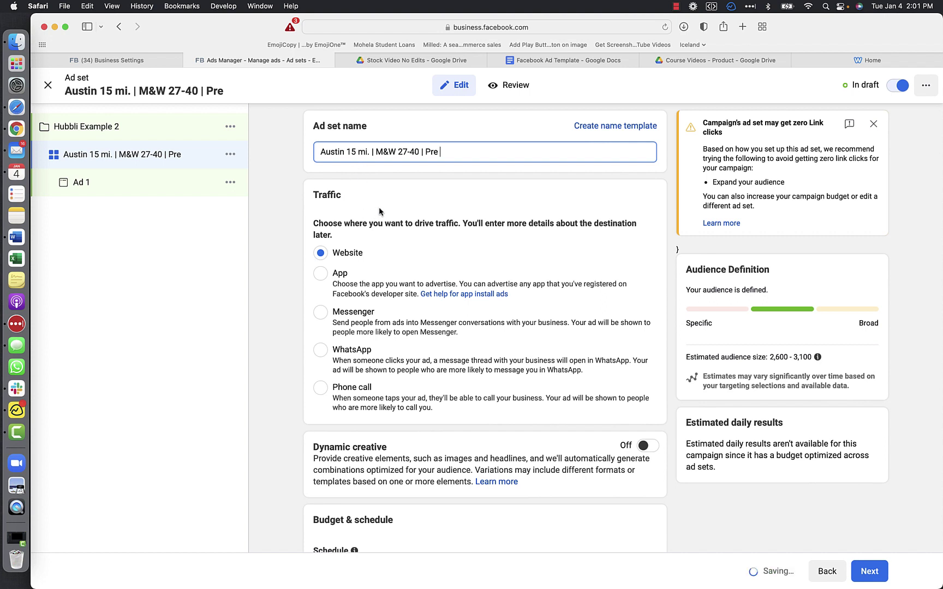
text( 03-)
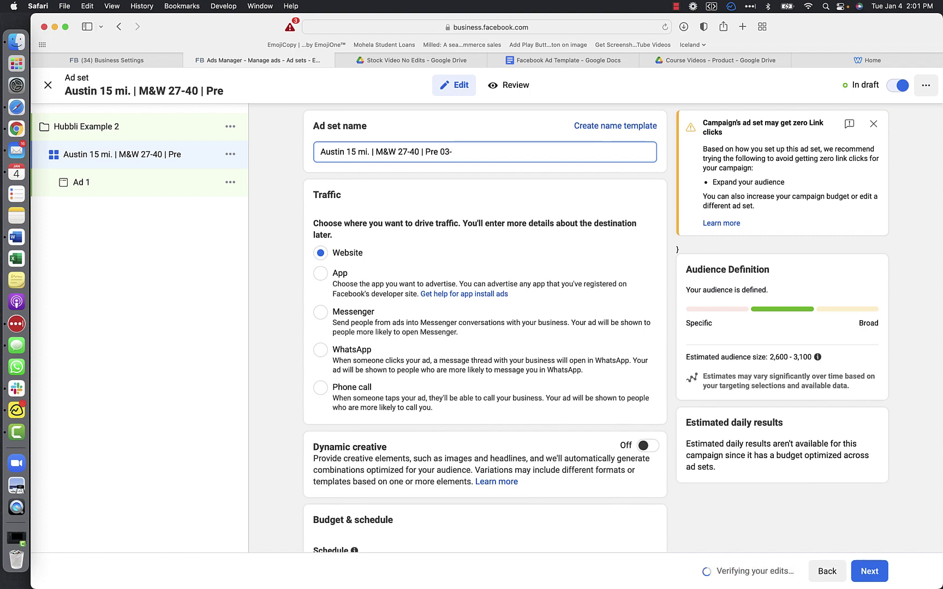
text(05)
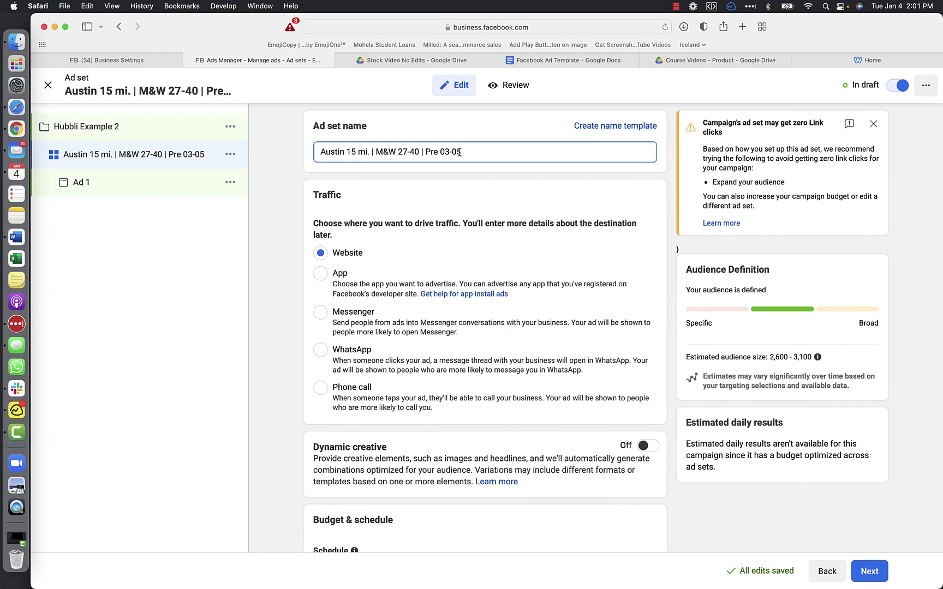
Step: Review the ad set's audience, schedule, placement and delivery settings, and continue to the ad's setup
scroll(535, 298, down, 15)
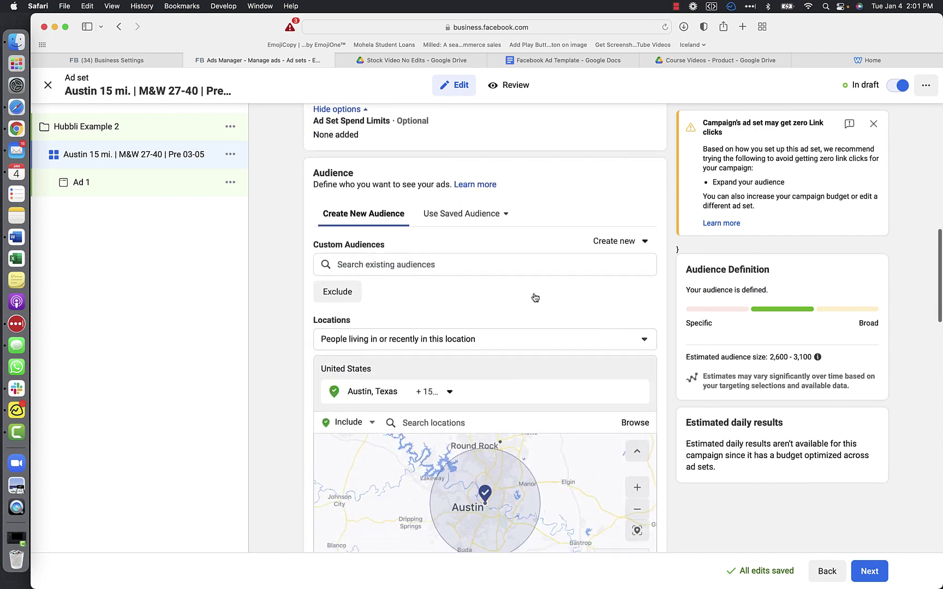
scroll(664, 271, down, 10)
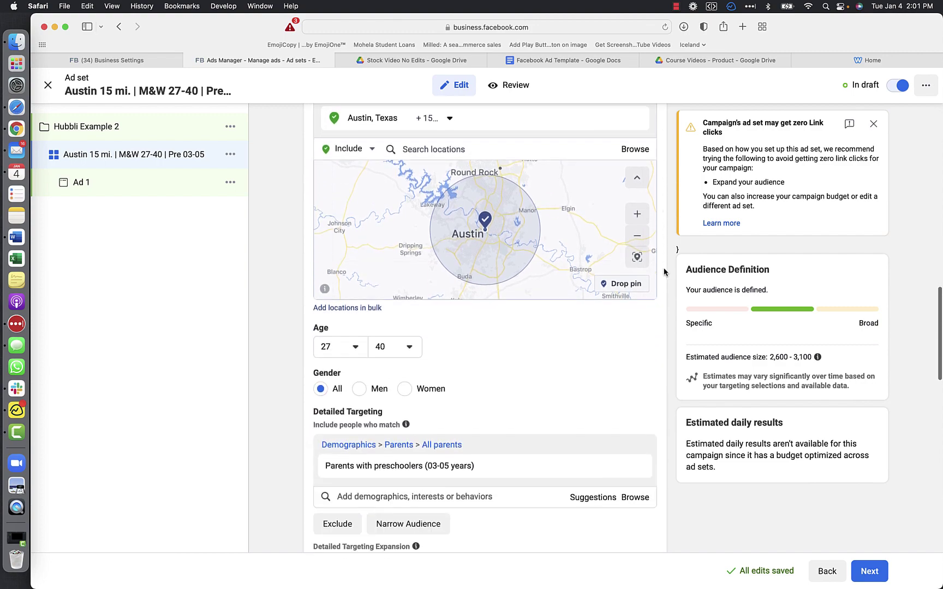
scroll(664, 272, up, 15)
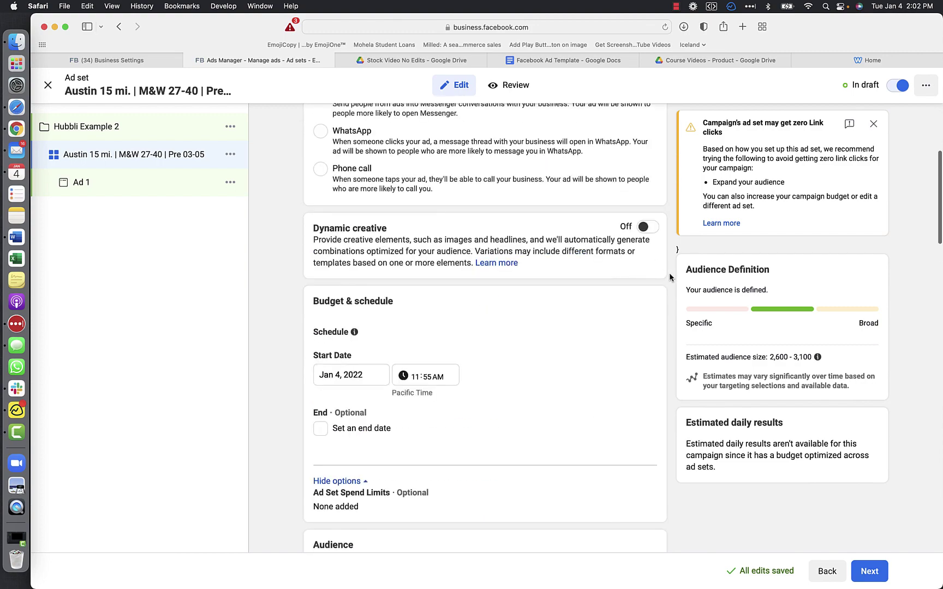
scroll(670, 277, up, 5)
click(545, 148)
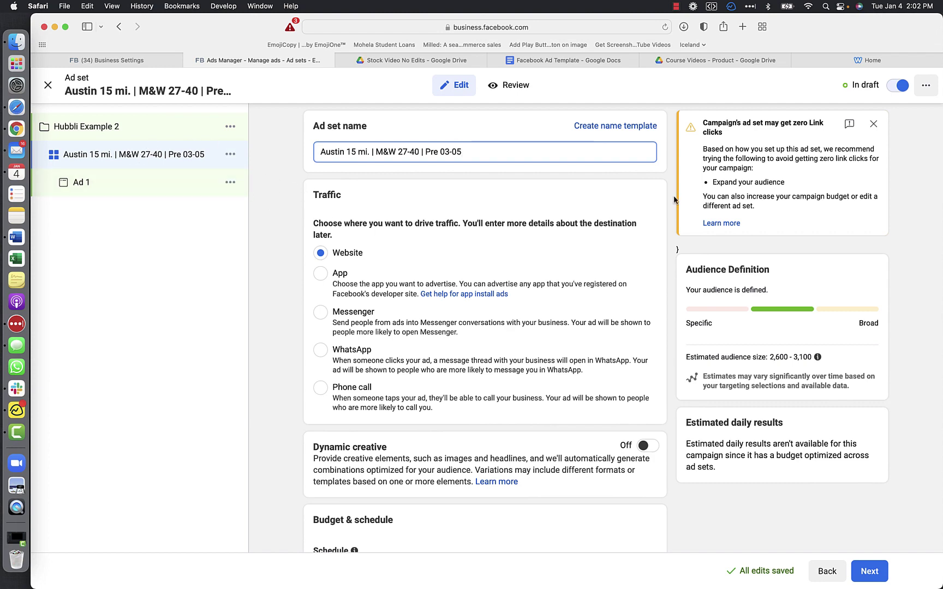
scroll(671, 229, down, 15)
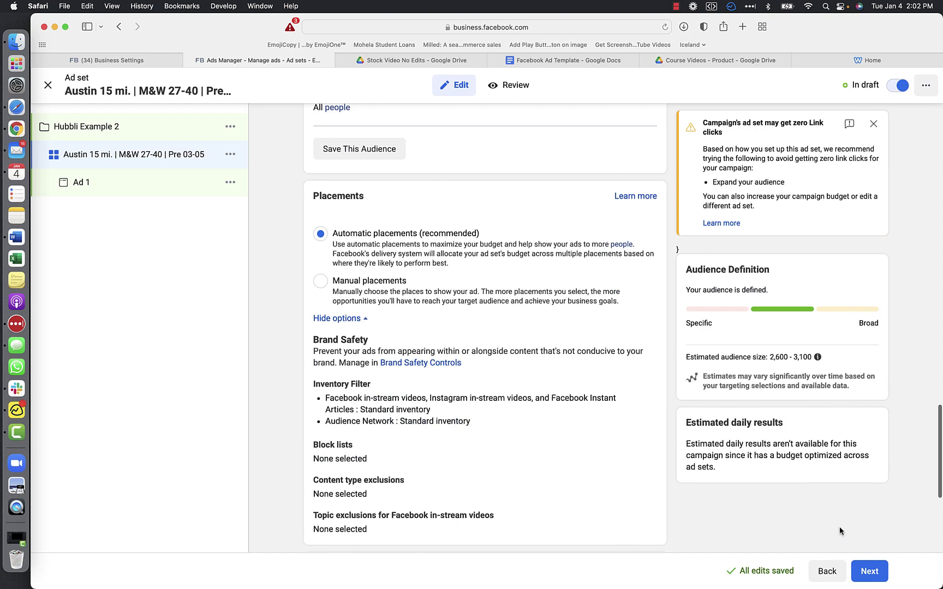
scroll(848, 509, down, 5)
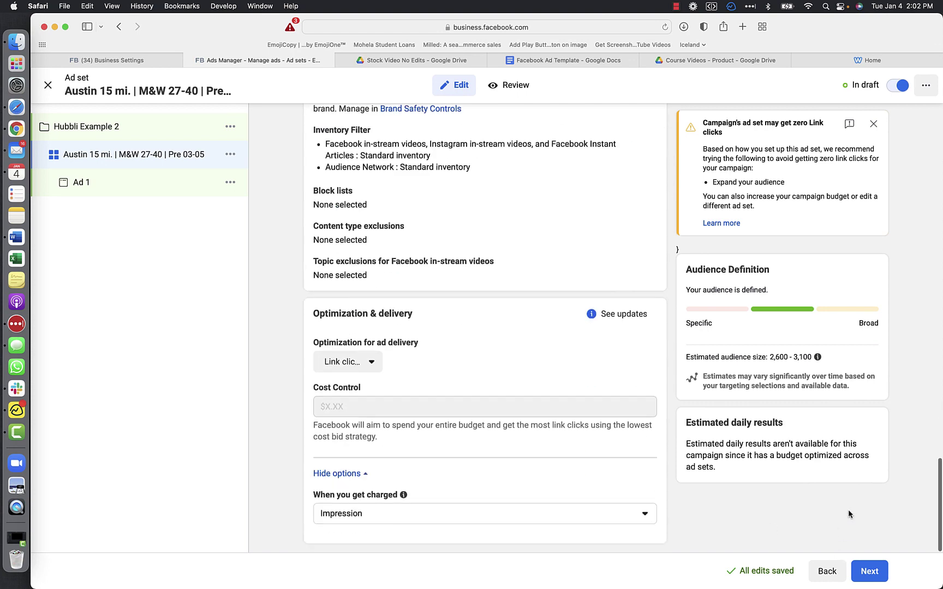
click(870, 571)
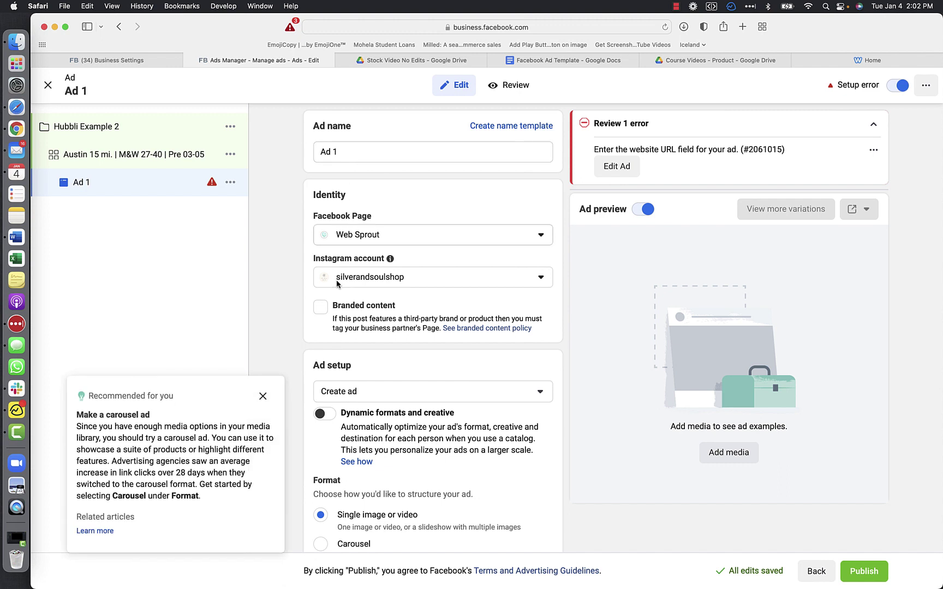
Step: Dismiss the carousel ad recommendation and rename the ad as "Ad 1 - Video"
click(262, 398)
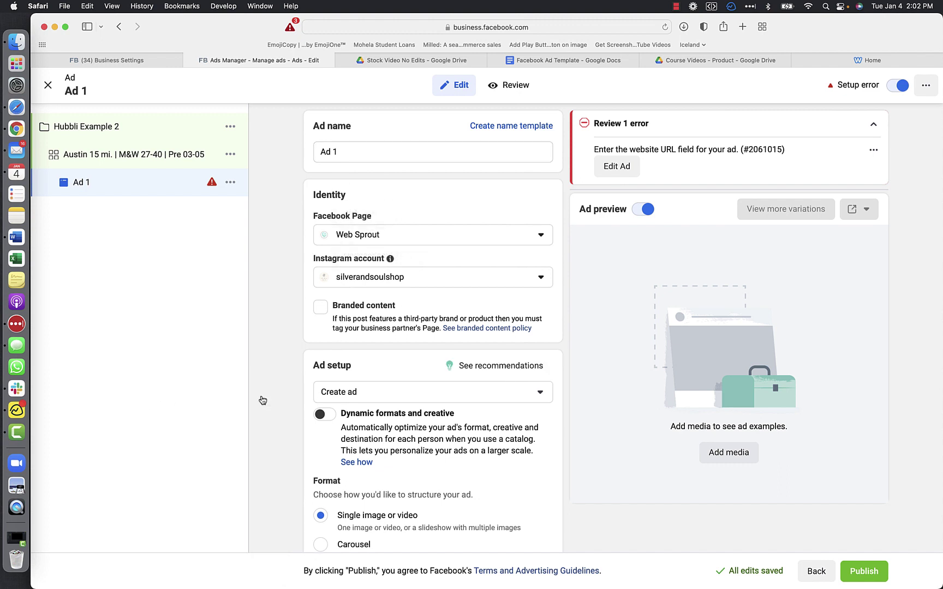
click(344, 151)
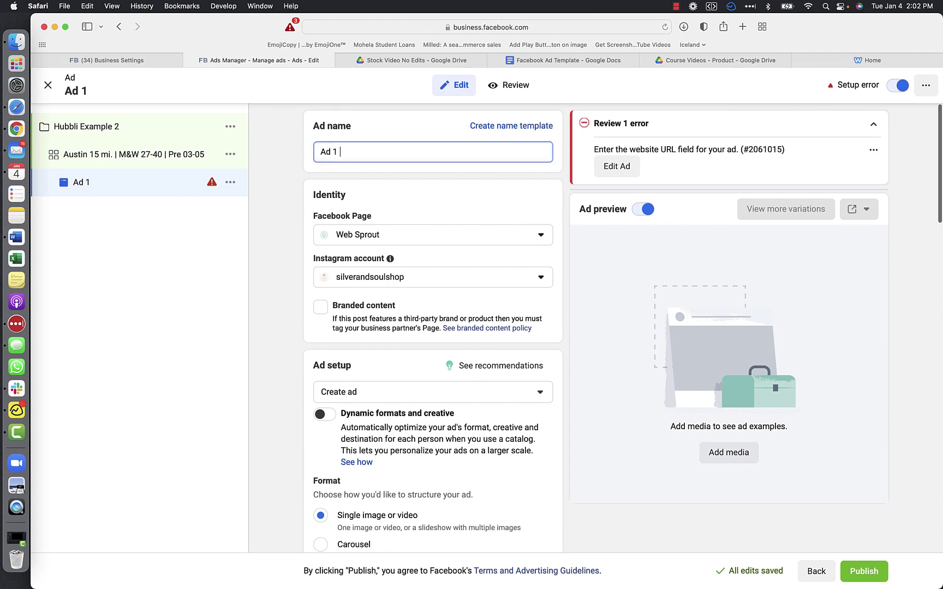
text(- Vidoe)
key(BackSpace)
key(BackSpace)
text(eo)
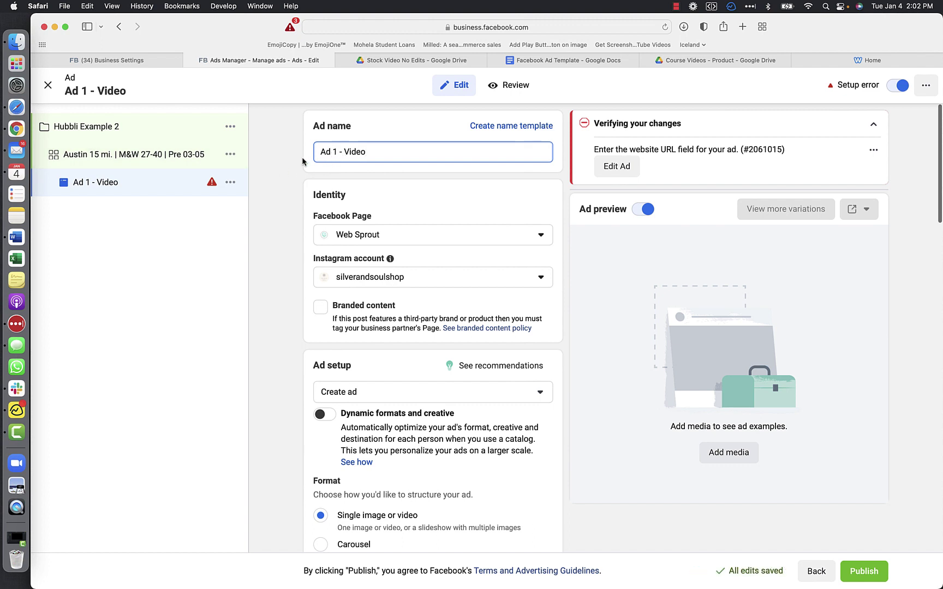
Step: Set the ad's Instagram account to websprout, keeping Web Sprout as the Facebook Page
scroll(287, 161, down, 2)
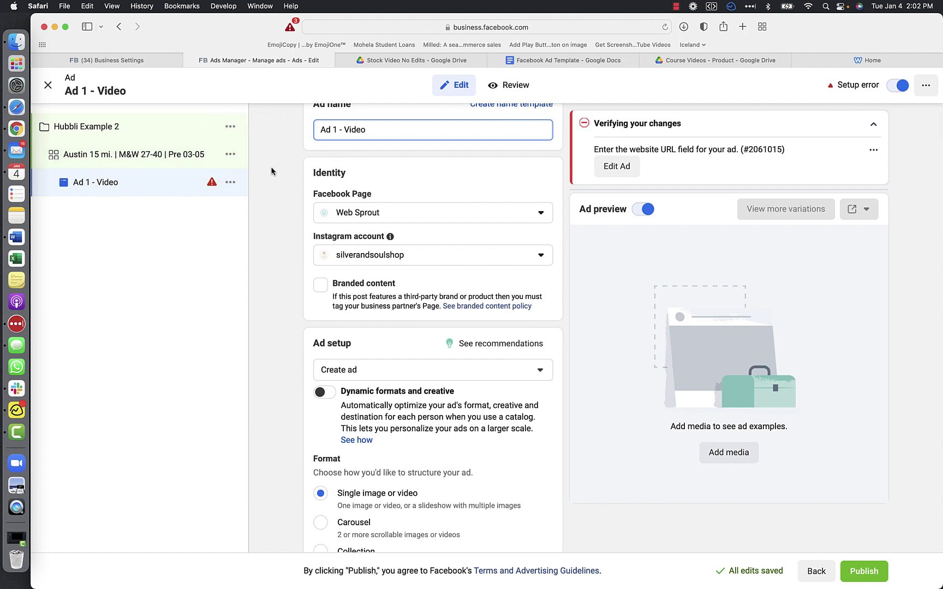
scroll(271, 171, up, 1)
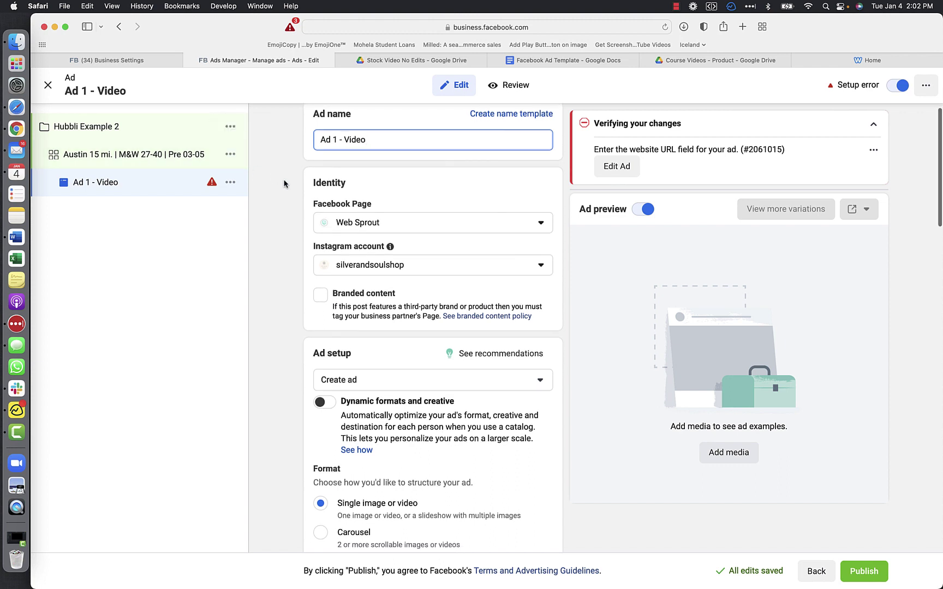
scroll(284, 184, down, 1)
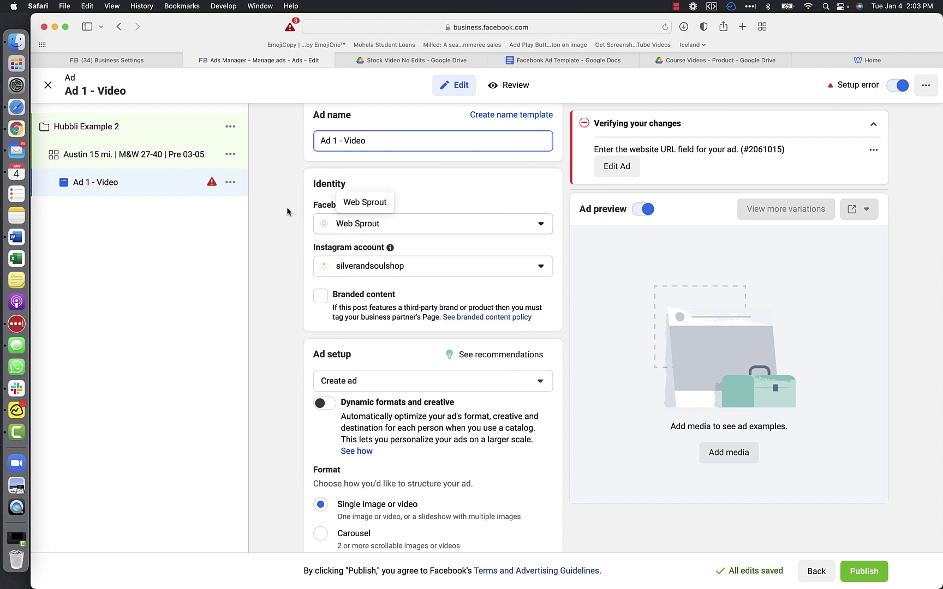
scroll(288, 212, down, 2)
click(368, 224)
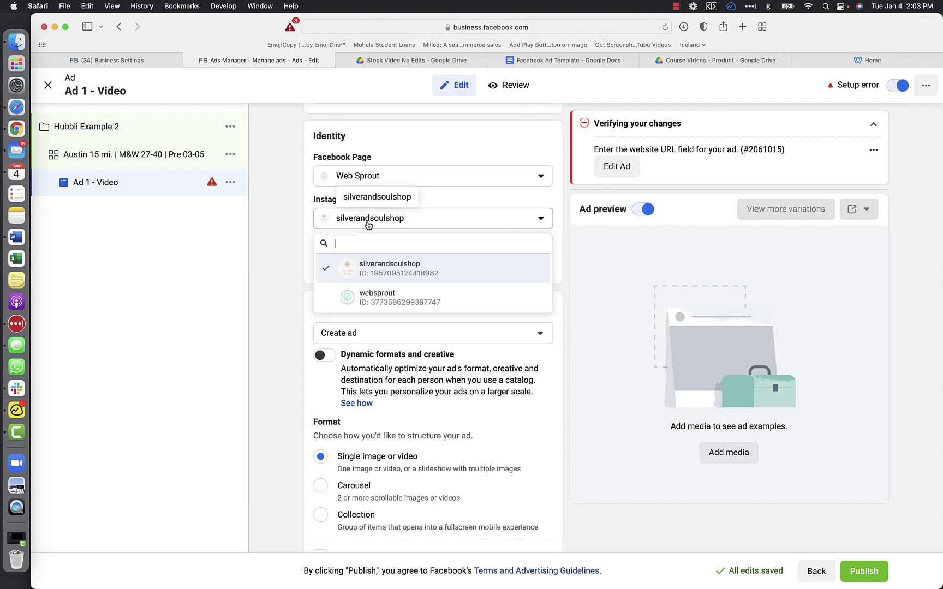
click(364, 298)
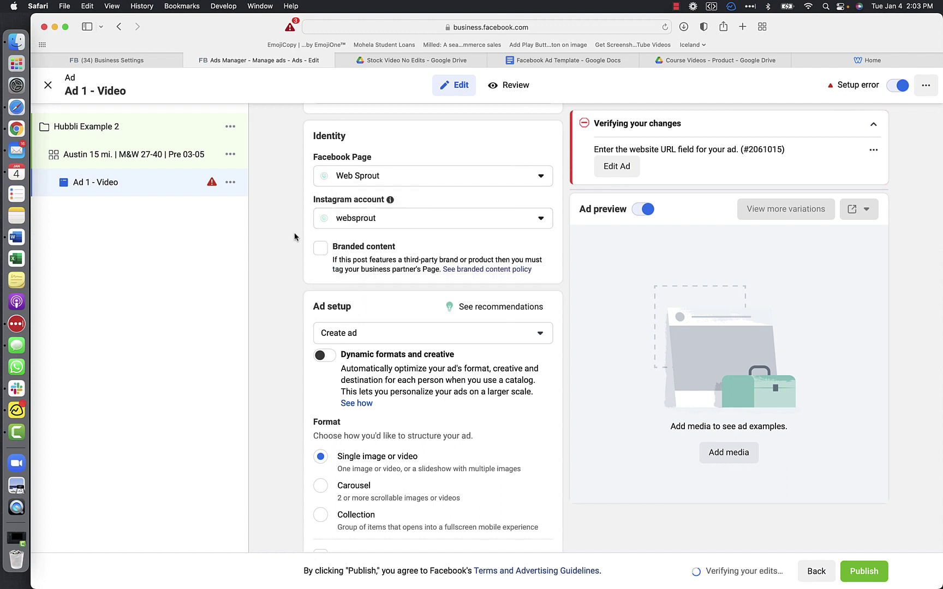
scroll(295, 237, down, 1)
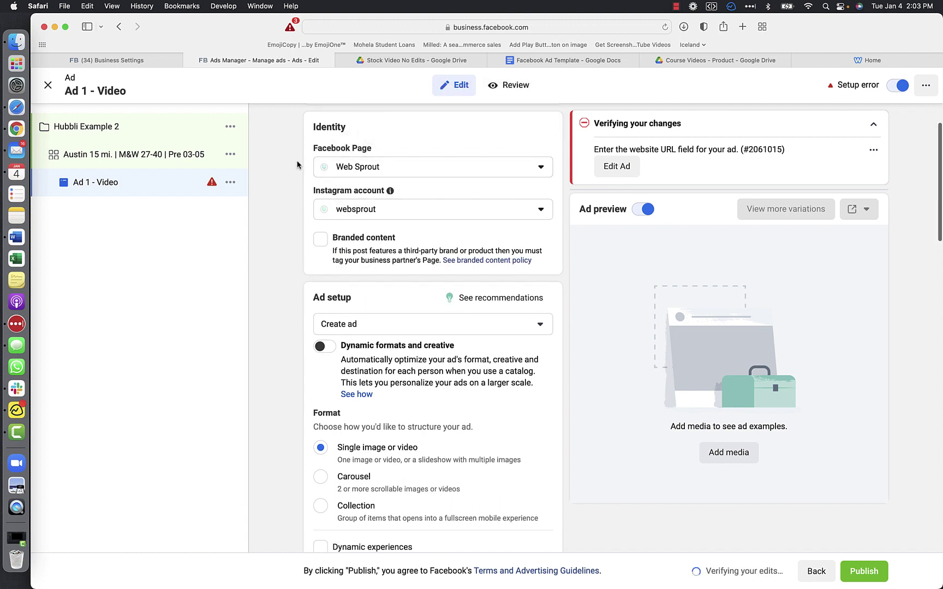
mouse_move(342, 167)
mouse_down()
mouse_move(346, 152)
mouse_move(350, 159)
mouse_up()
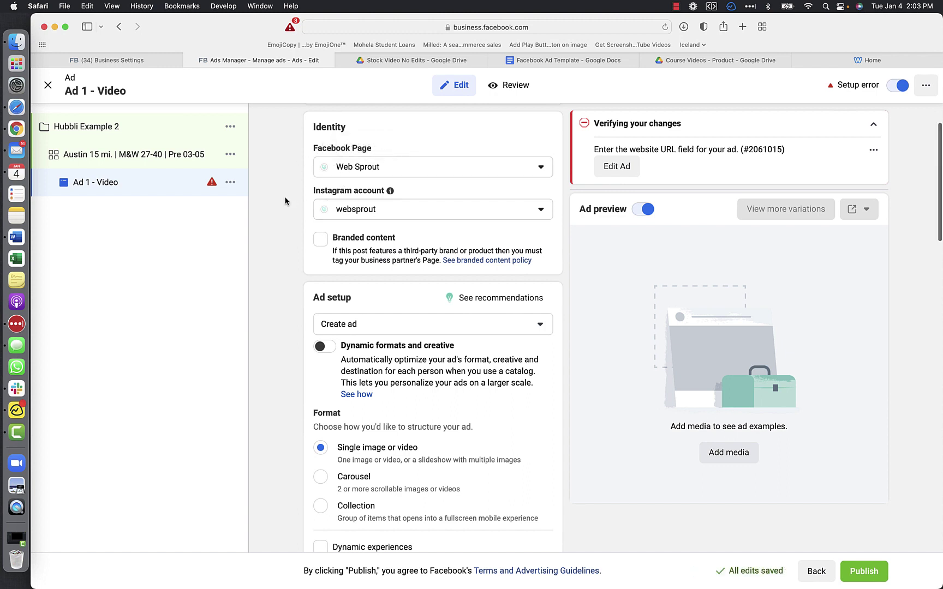
Step: Keep the single image or video format and choose the existing promo video from the account videos as the ad's media
scroll(285, 200, down, 1)
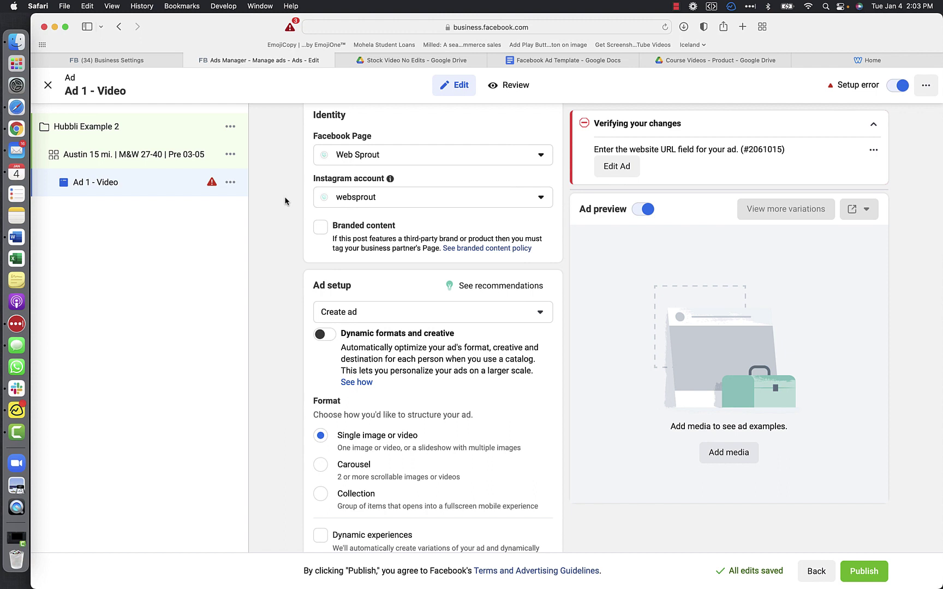
scroll(285, 201, down, 5)
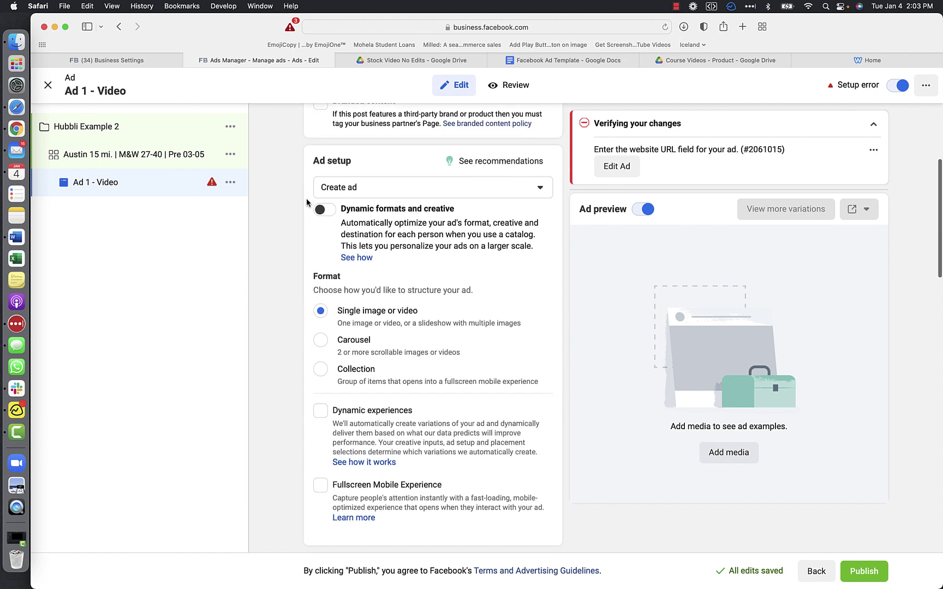
scroll(279, 252, down, 2)
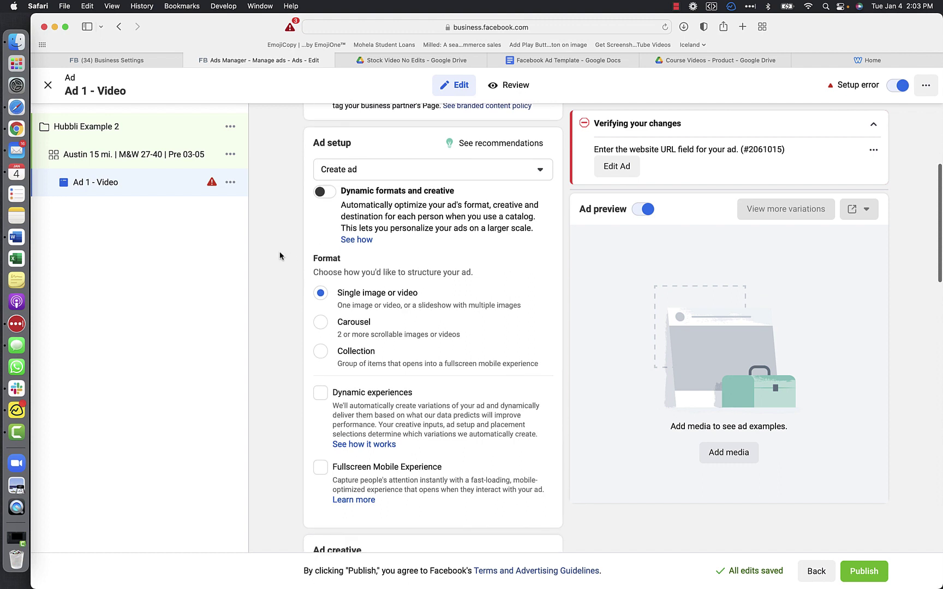
scroll(362, 275, down, 5)
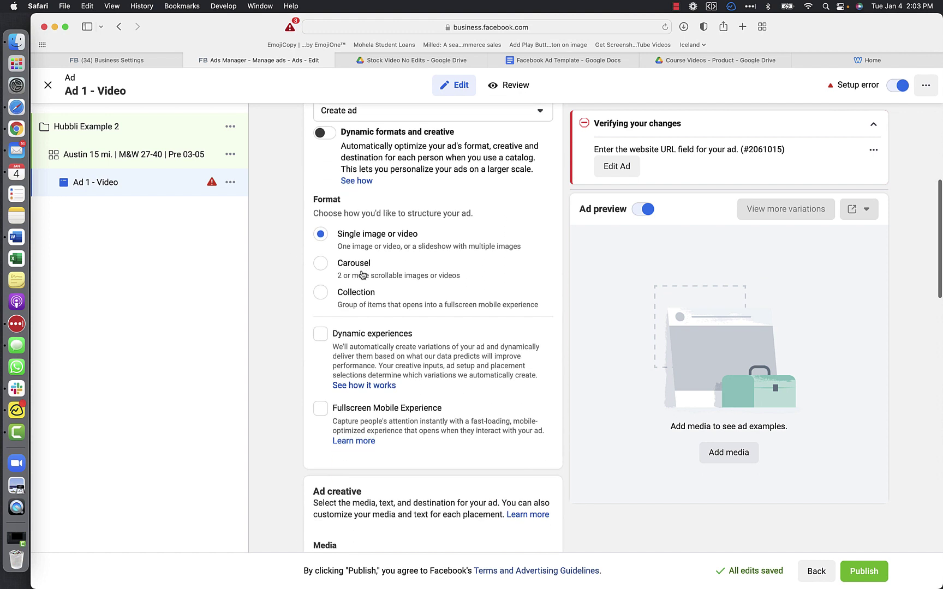
scroll(403, 227, down, 8)
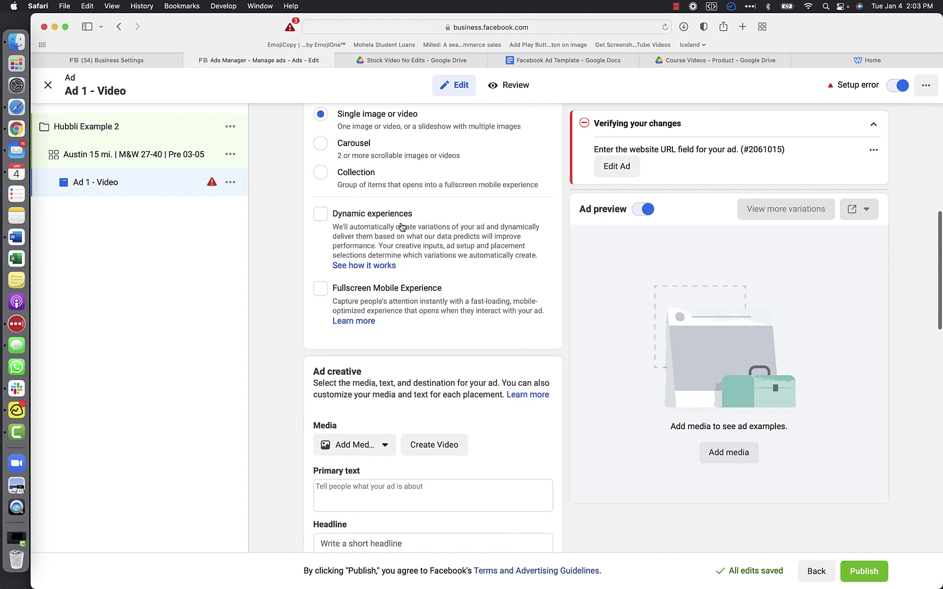
scroll(402, 227, down, 3)
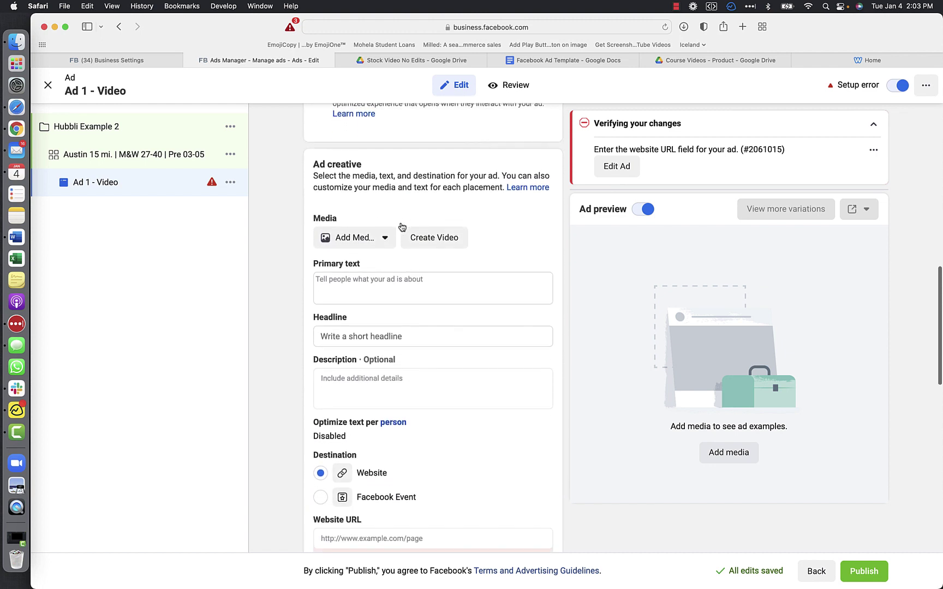
click(386, 228)
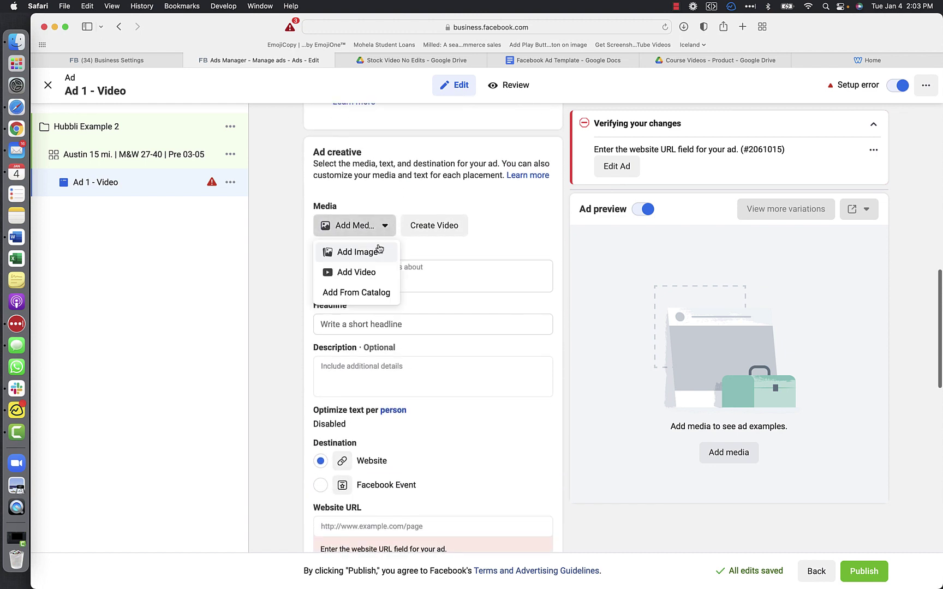
click(370, 272)
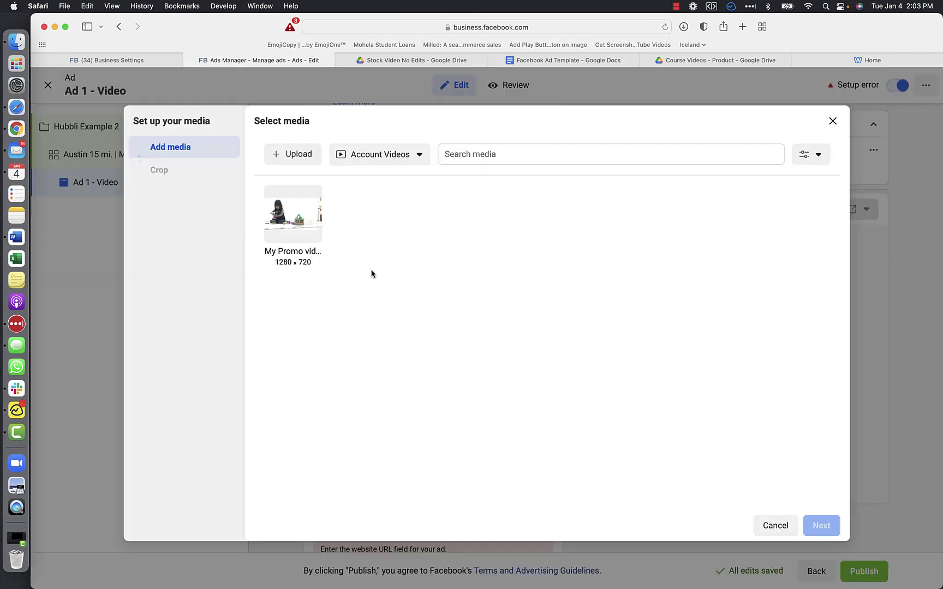
click(313, 198)
click(816, 527)
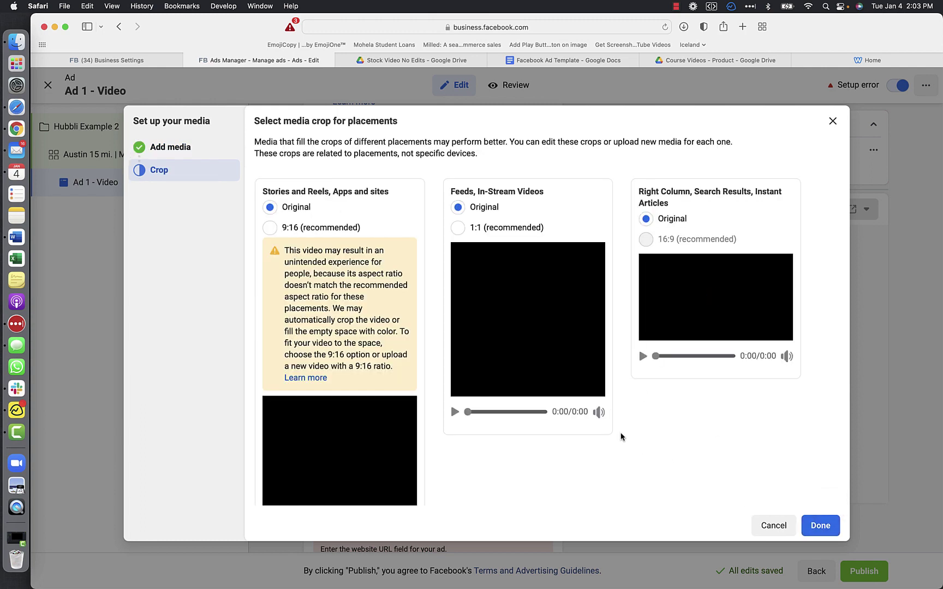
Step: Compare the 9:16 crop for Stories and Reels, keep the Original crop for all placements and finish the media setup
scroll(435, 295, down, 1)
scroll(435, 294, down, 5)
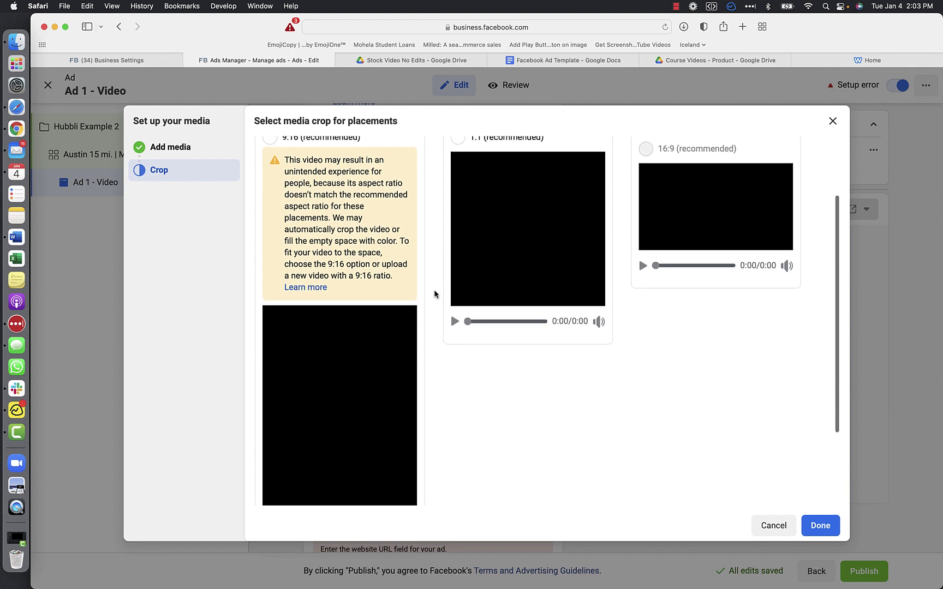
scroll(434, 293, up, 5)
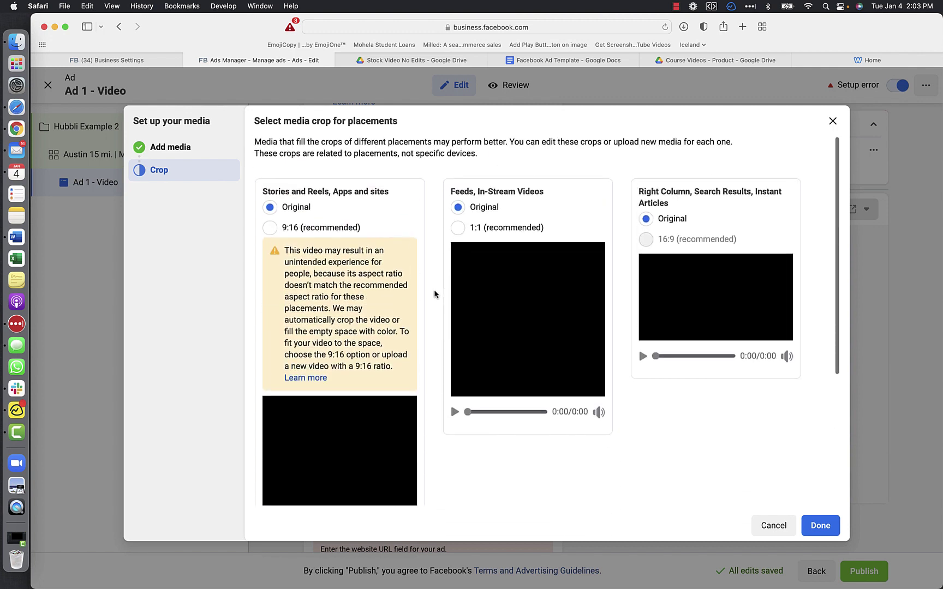
click(319, 229)
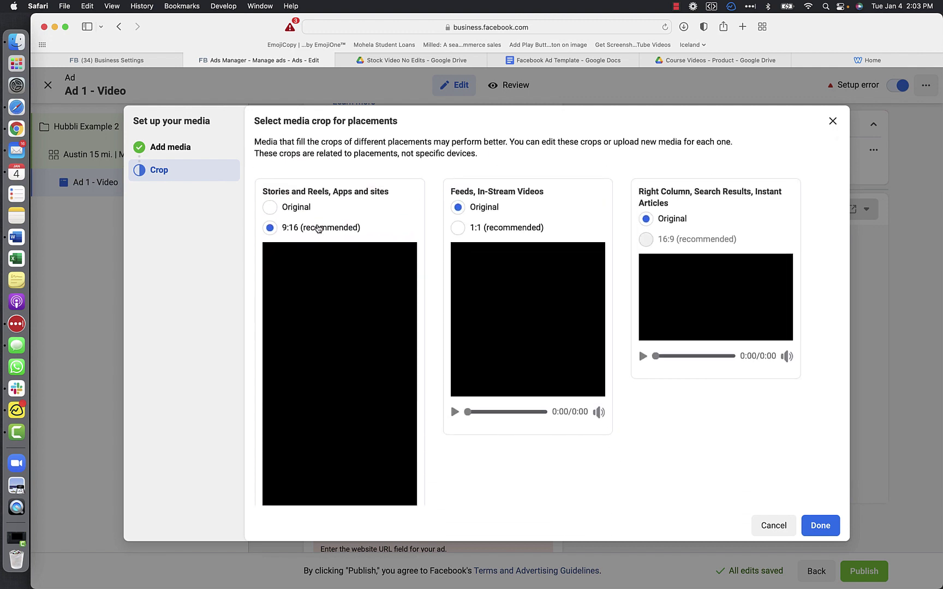
click(303, 208)
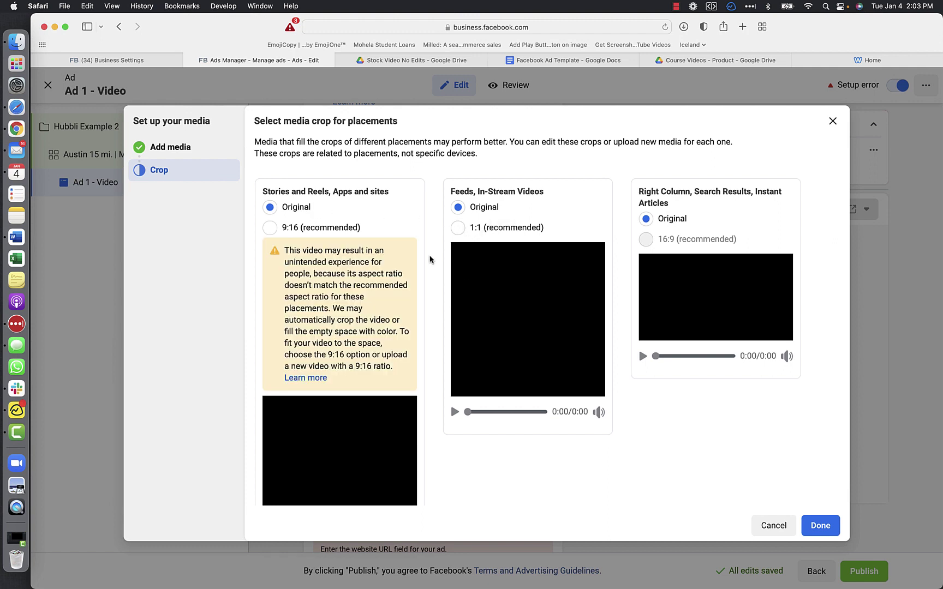
scroll(430, 260, down, 2)
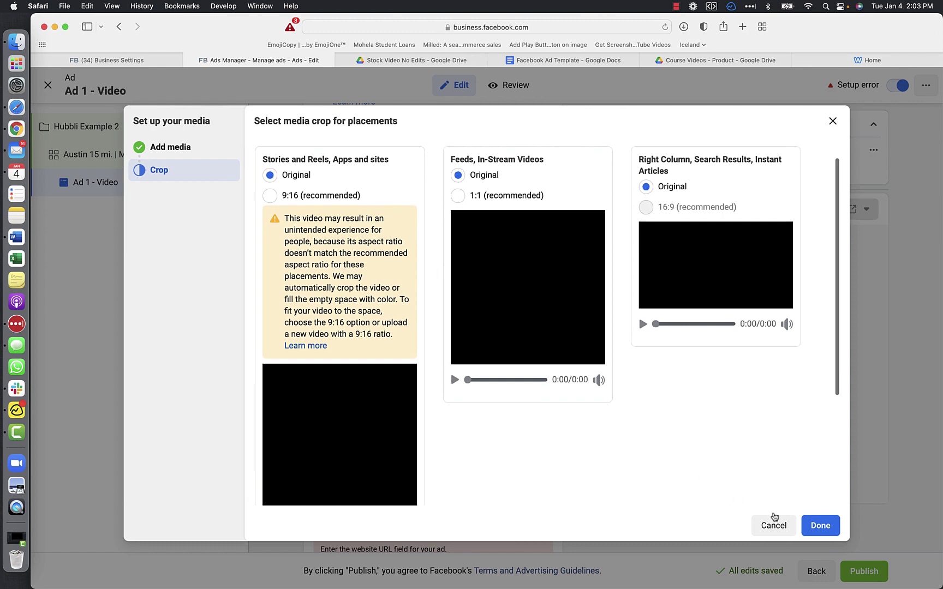
click(826, 527)
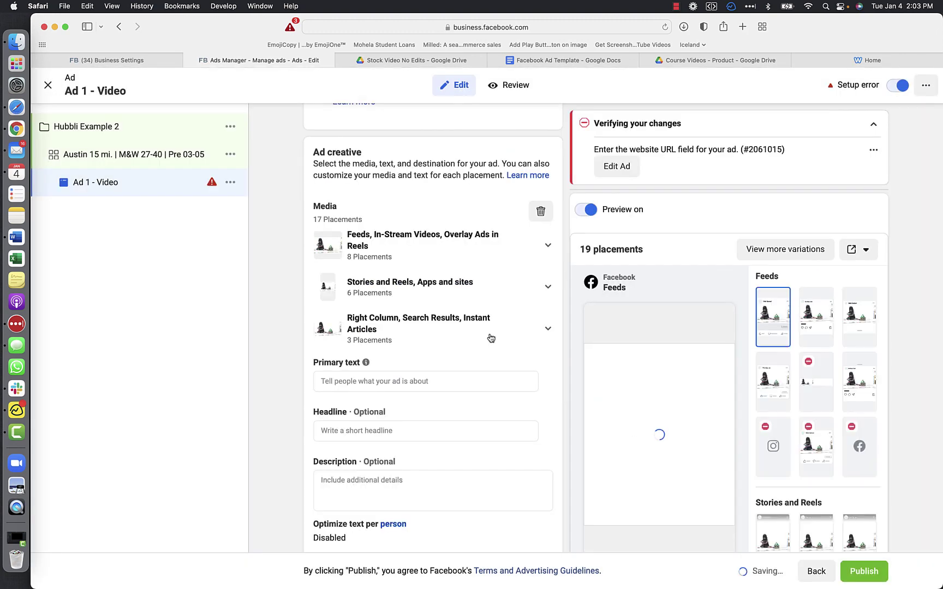
Step: Examine the individual placements in the Feeds, In-Stream Videos, Overlay Ads in Reels media group and collapse it again
click(548, 250)
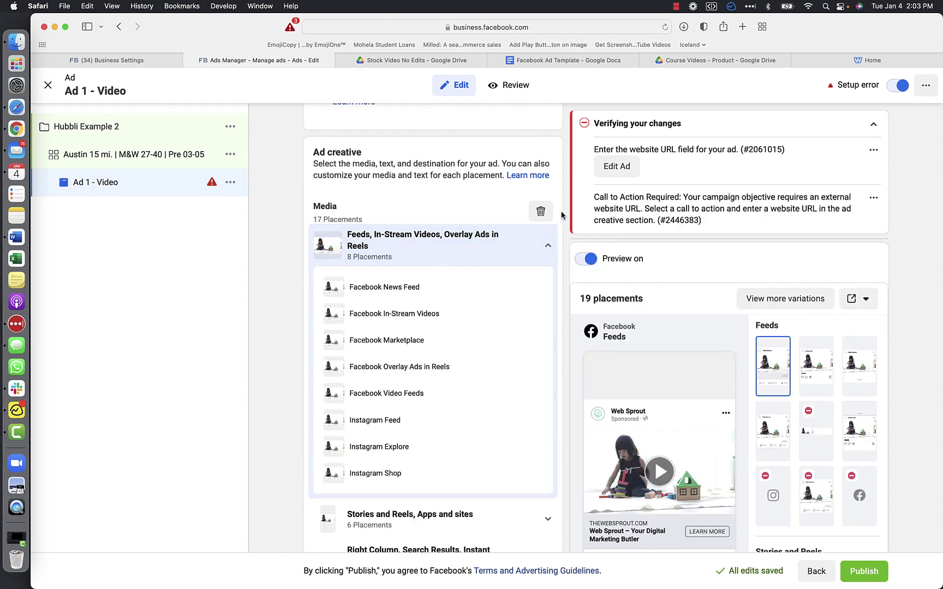
click(549, 249)
Step: Fill the ad's primary text with Option 1 copied from the Facebook Ad Template document, adding a blank line before the checkmark list
scroll(515, 305, down, 3)
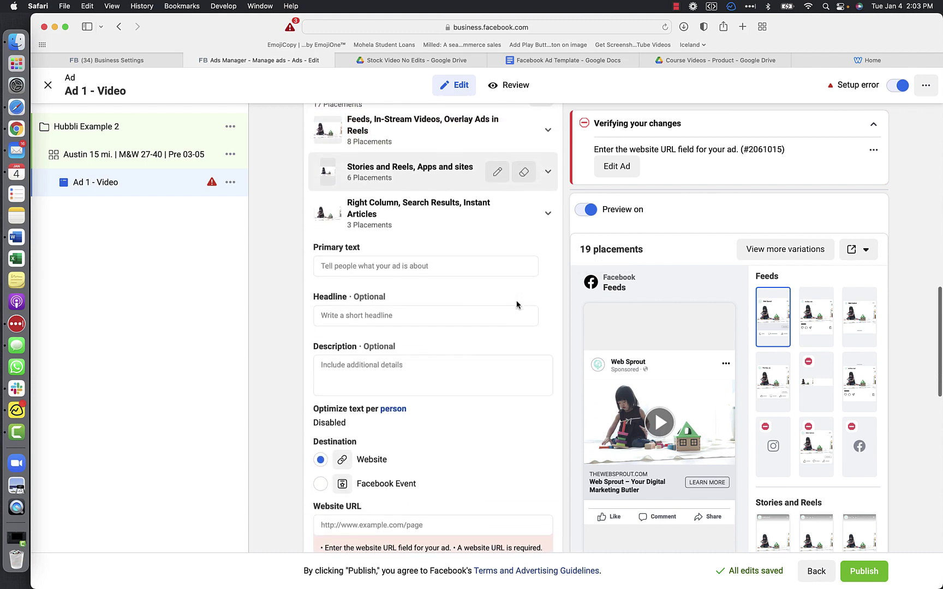
click(435, 266)
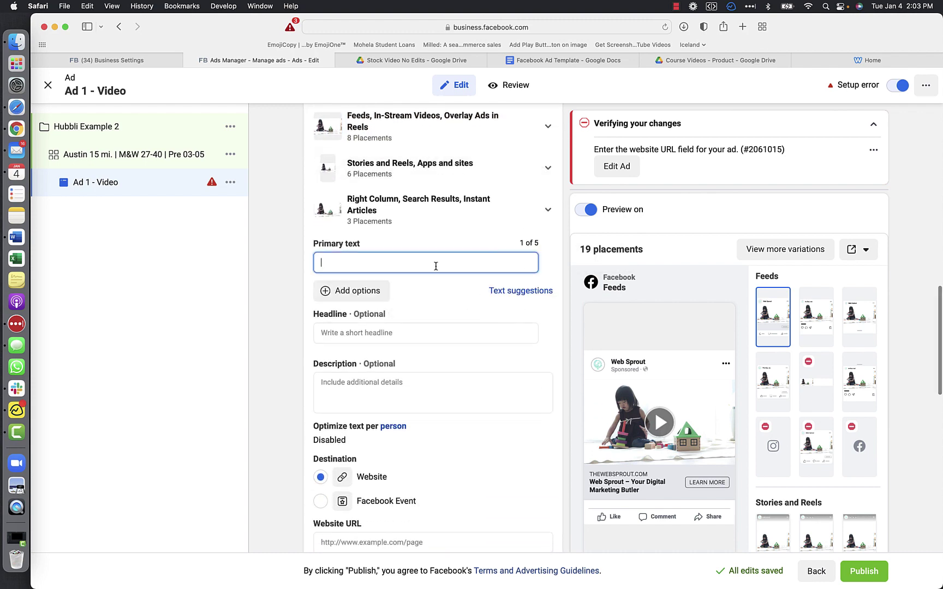
click(570, 61)
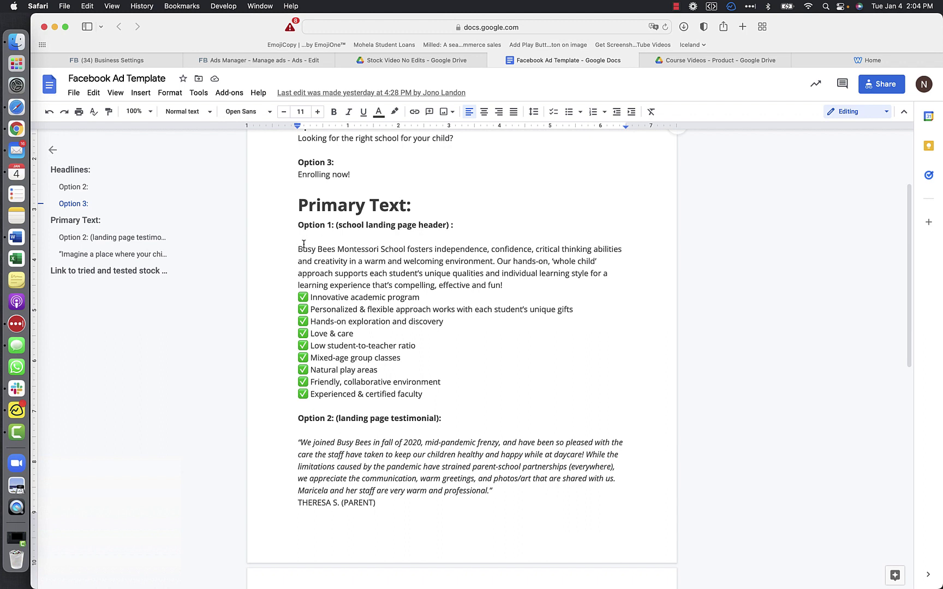
drag(298, 250, 439, 392)
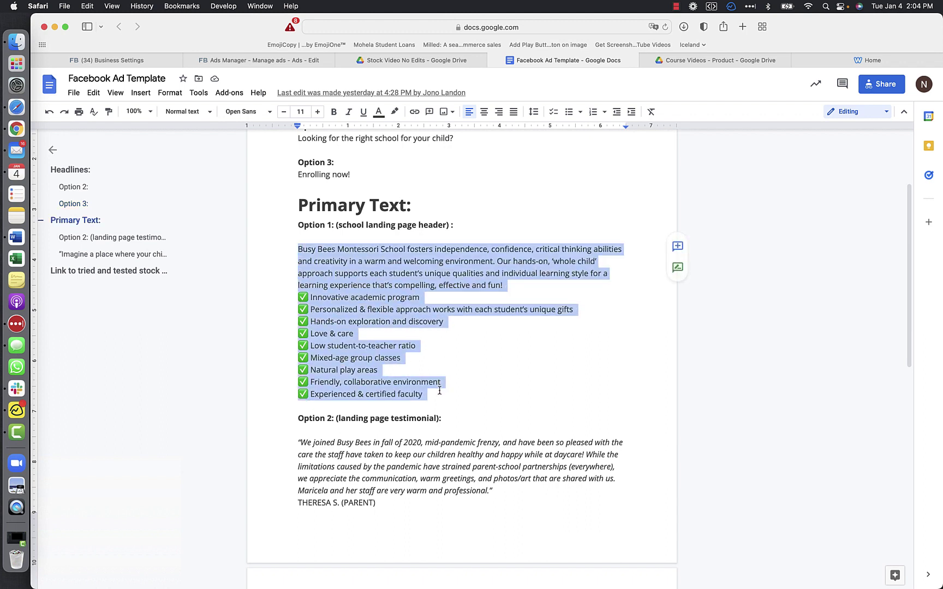
key(super+c)
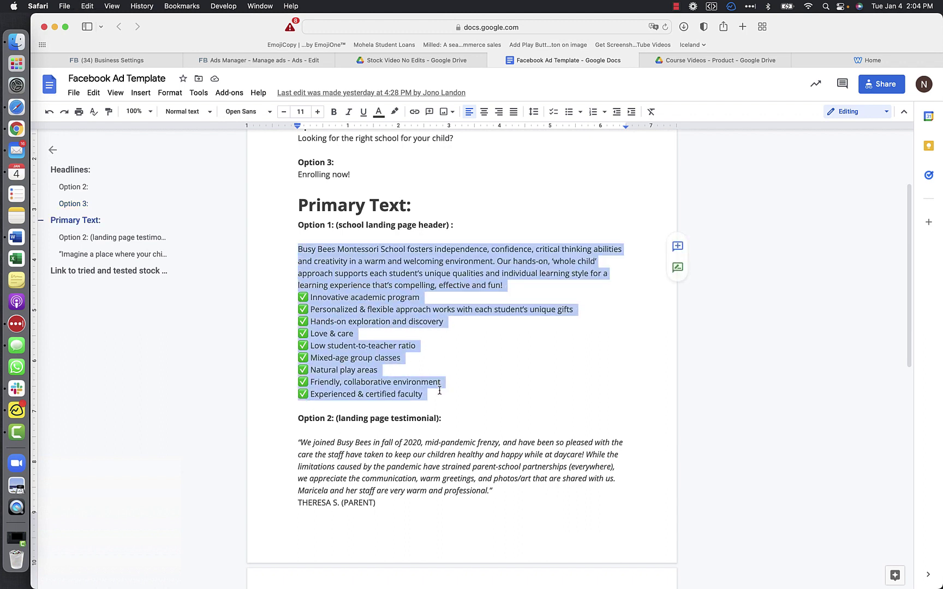
click(290, 62)
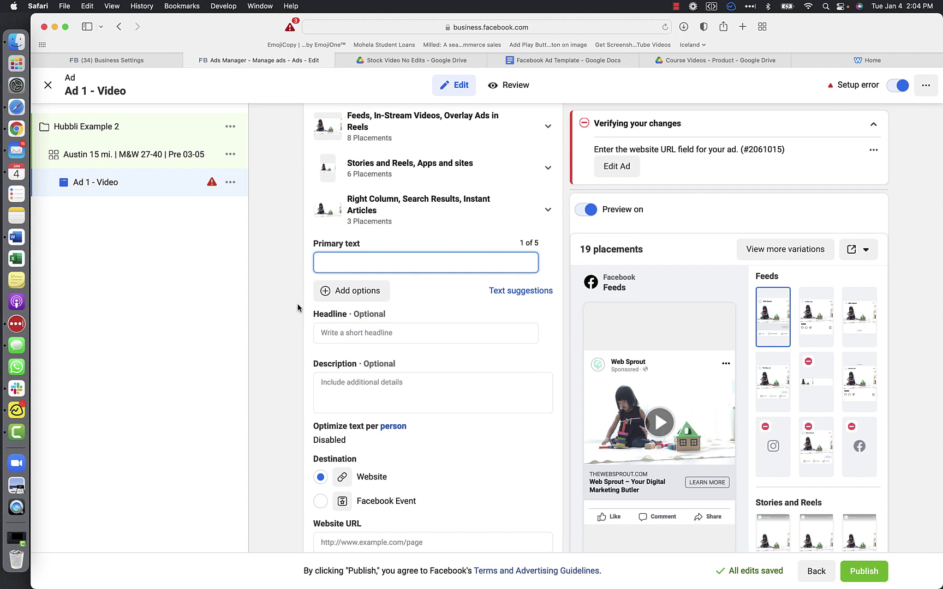
key(super+v)
key(Return)
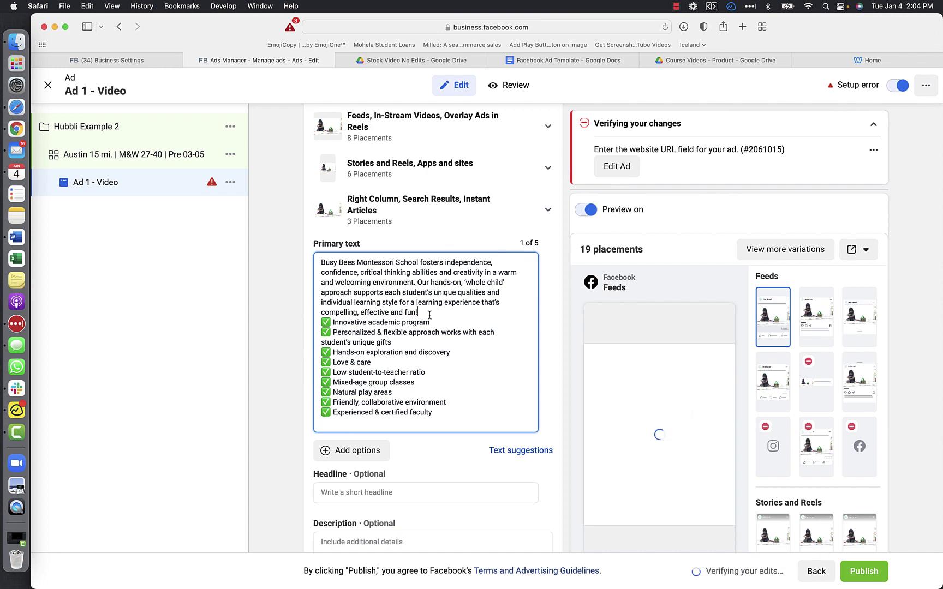
Step: Set the ad's headline to "Want your child to fall in love with learning?", copied from headline Option 1 in the Facebook Ad Template document
click(605, 60)
scroll(445, 254, up, 5)
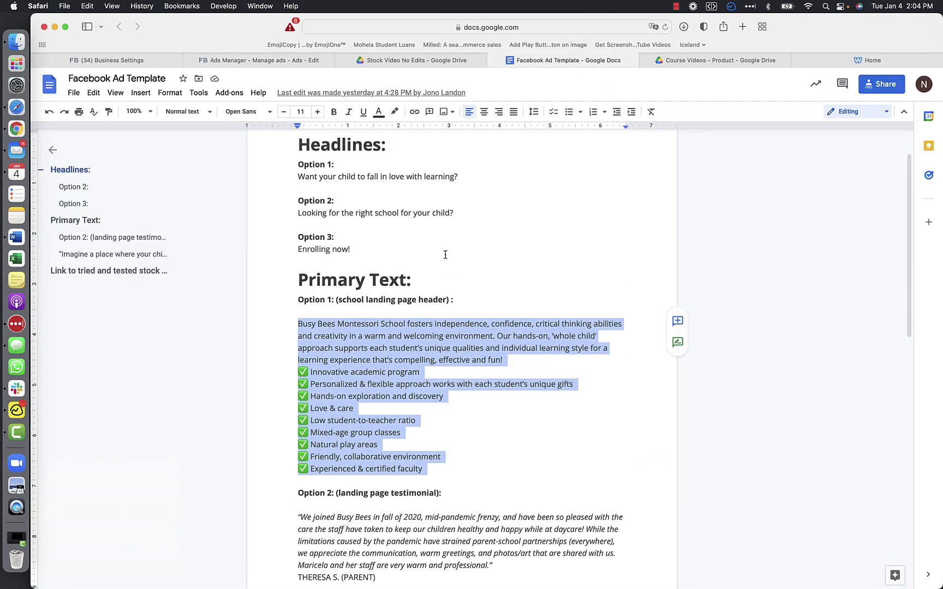
drag(461, 234, 296, 233)
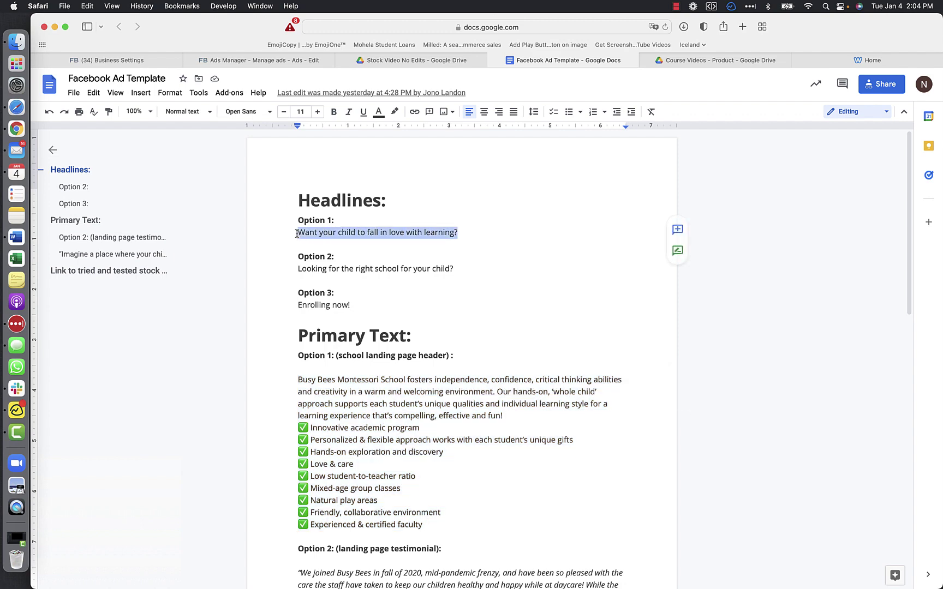
click(280, 61)
scroll(327, 280, down, 7)
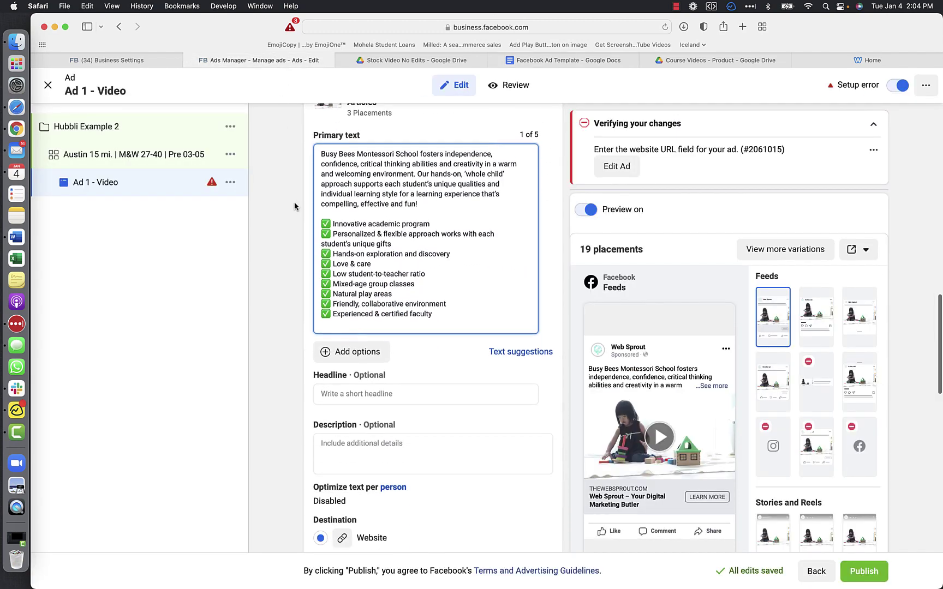
click(335, 302)
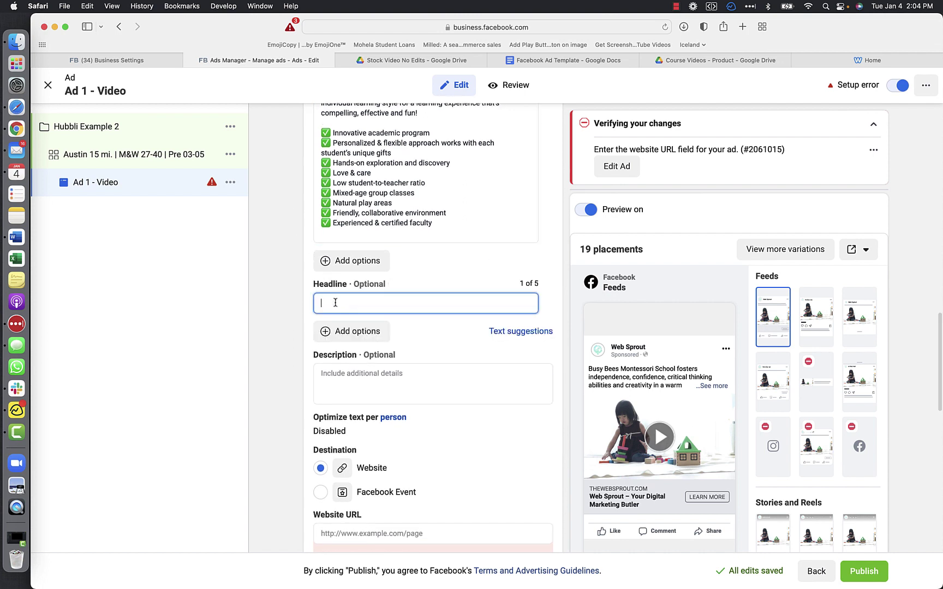
key(super+v)
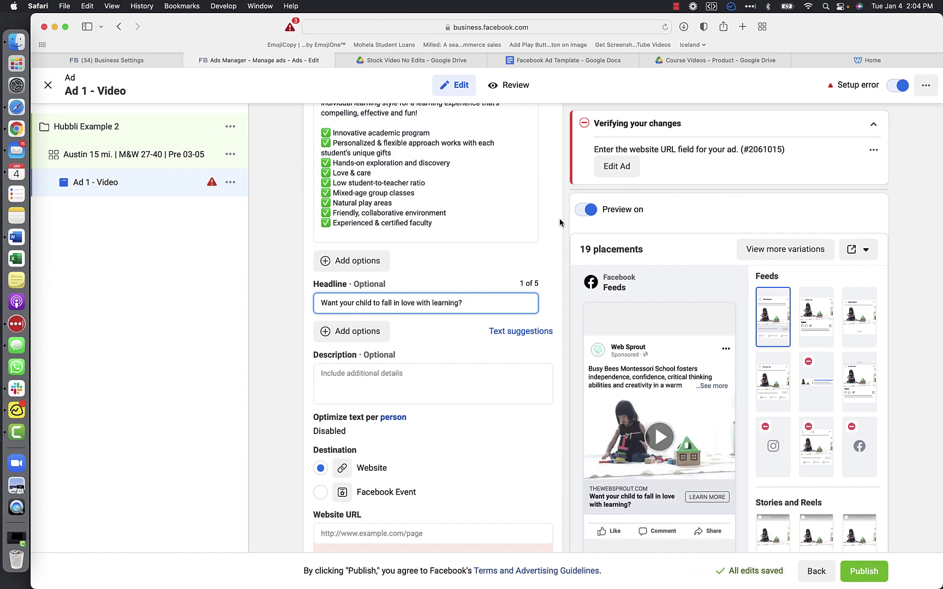
Step: Check the Facebook Ad Template document again and enter "Join today!" as the ad's description
click(590, 60)
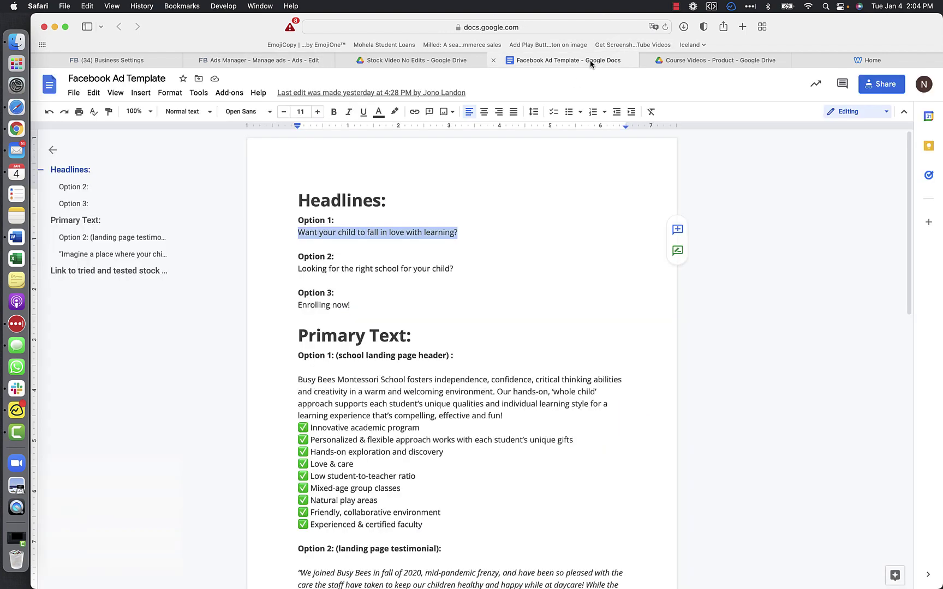
scroll(381, 237, down, 5)
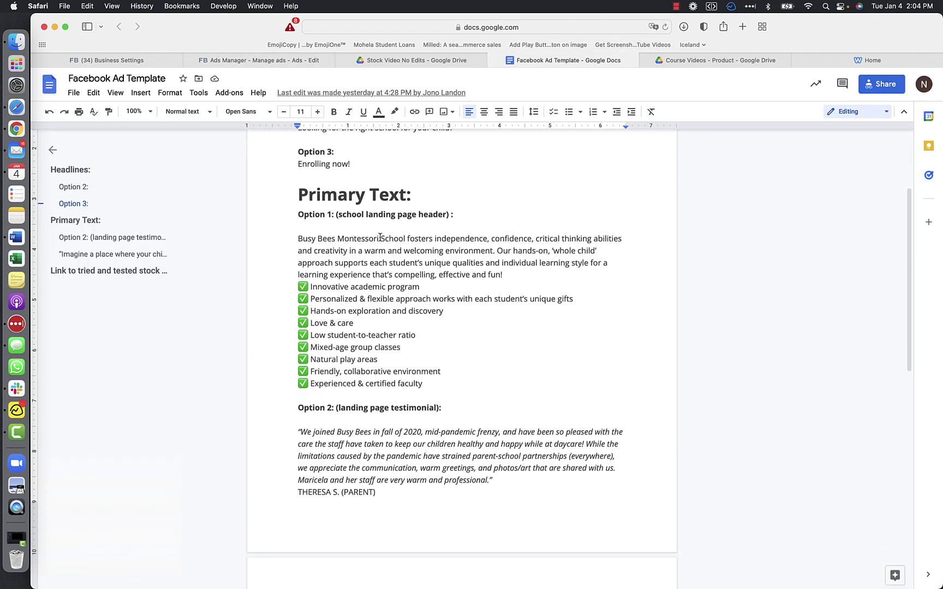
click(262, 60)
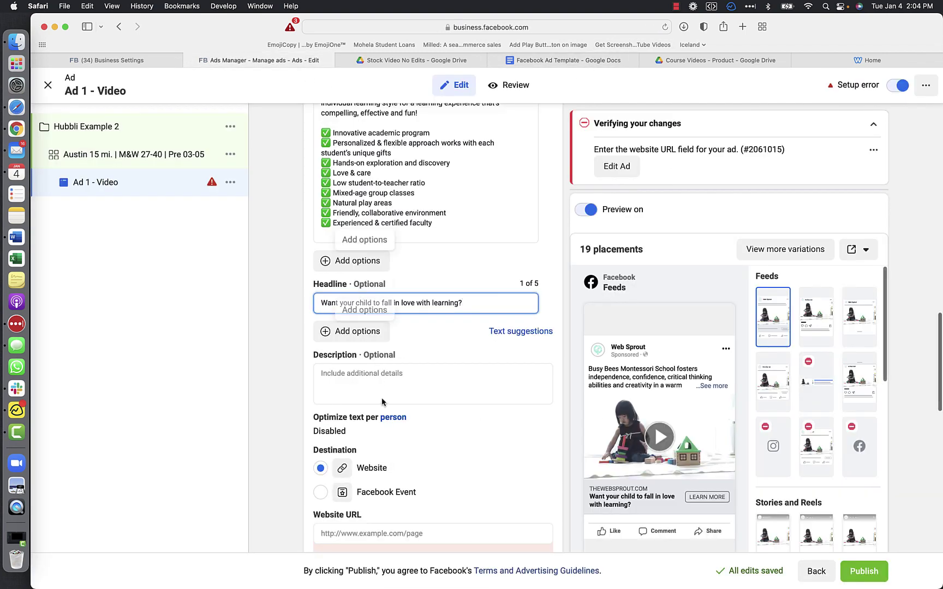
click(372, 383)
text(Join today!)
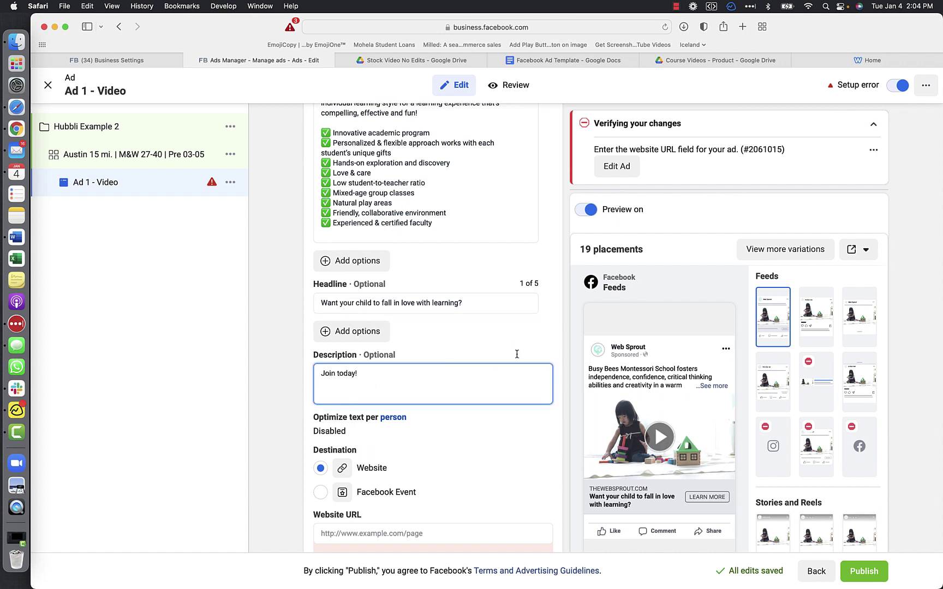
click(557, 320)
scroll(557, 320, down, 1)
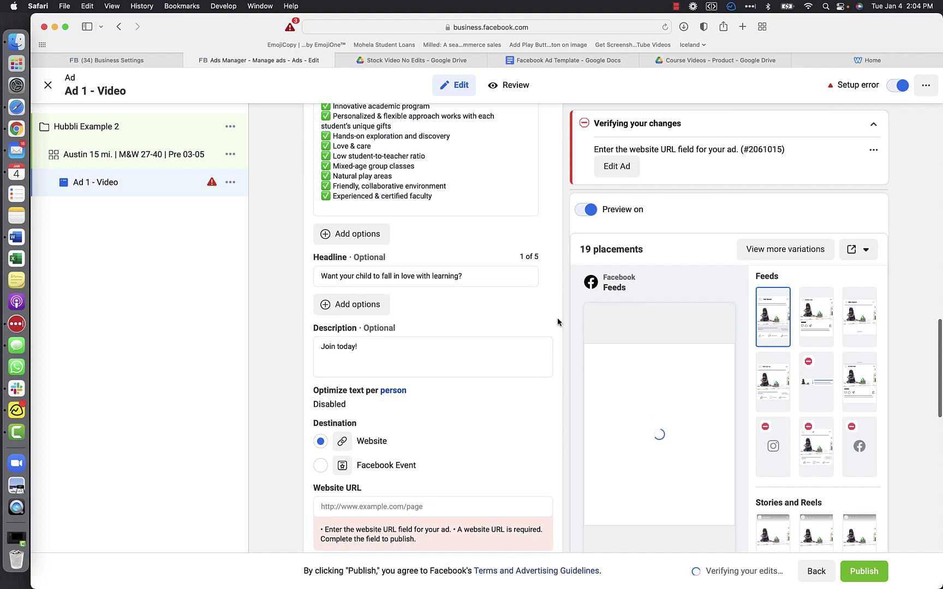
scroll(557, 317, down, 1)
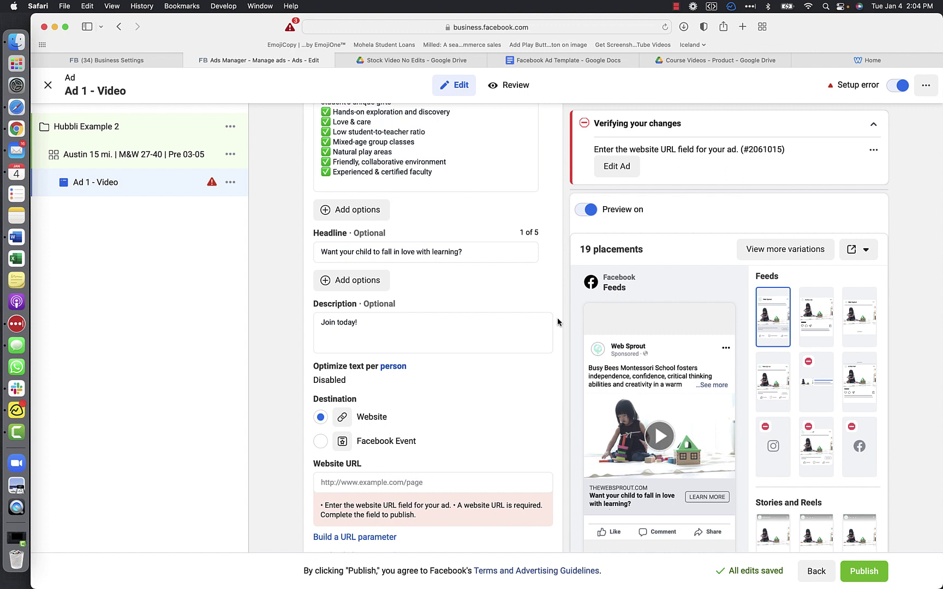
scroll(507, 309, up, 5)
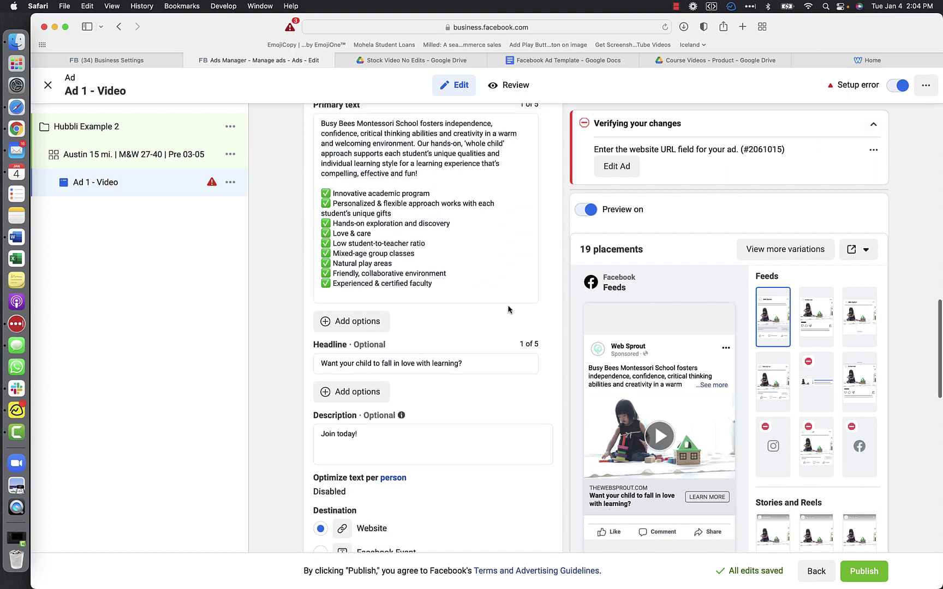
scroll(433, 235, up, 1)
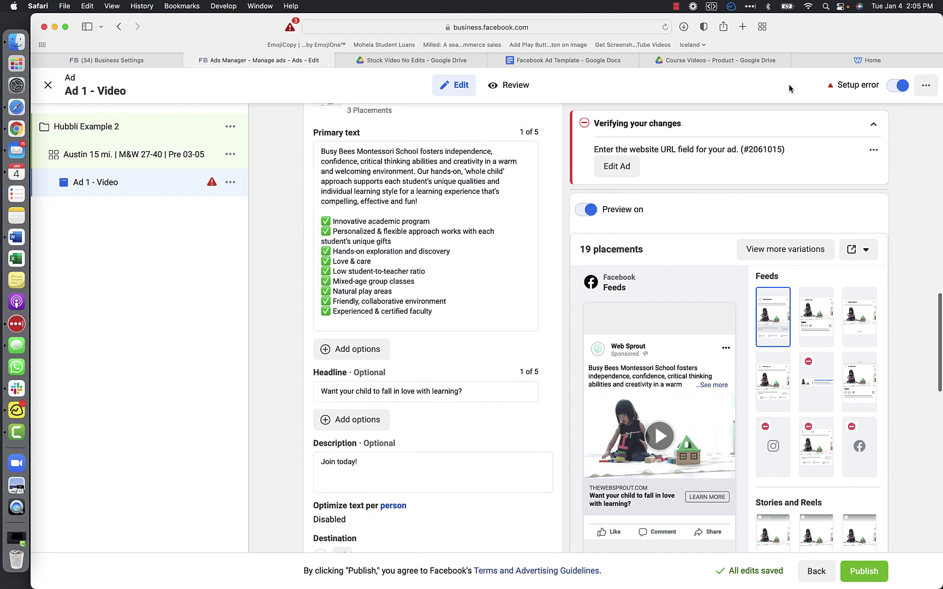
click(812, 60)
click(632, 33)
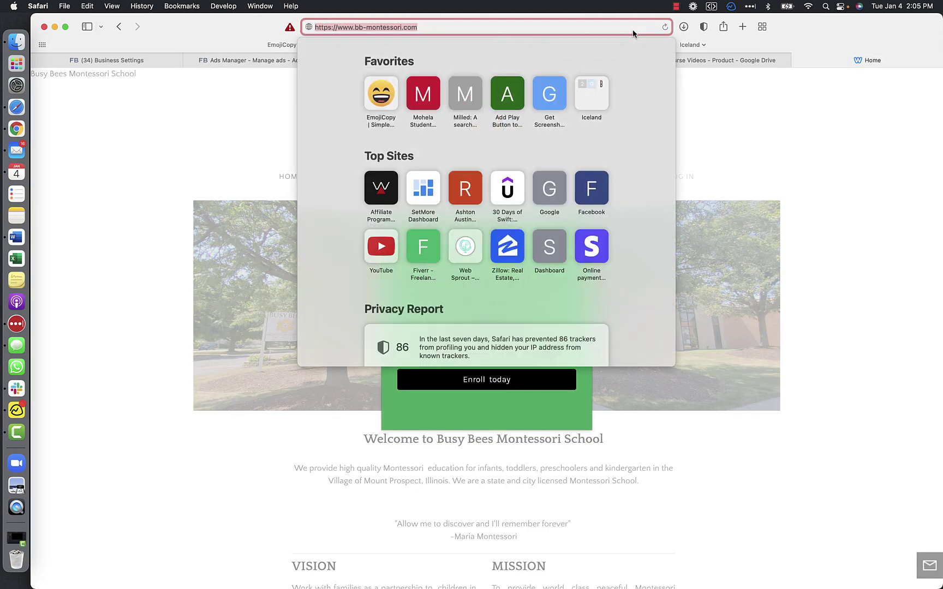
click(281, 65)
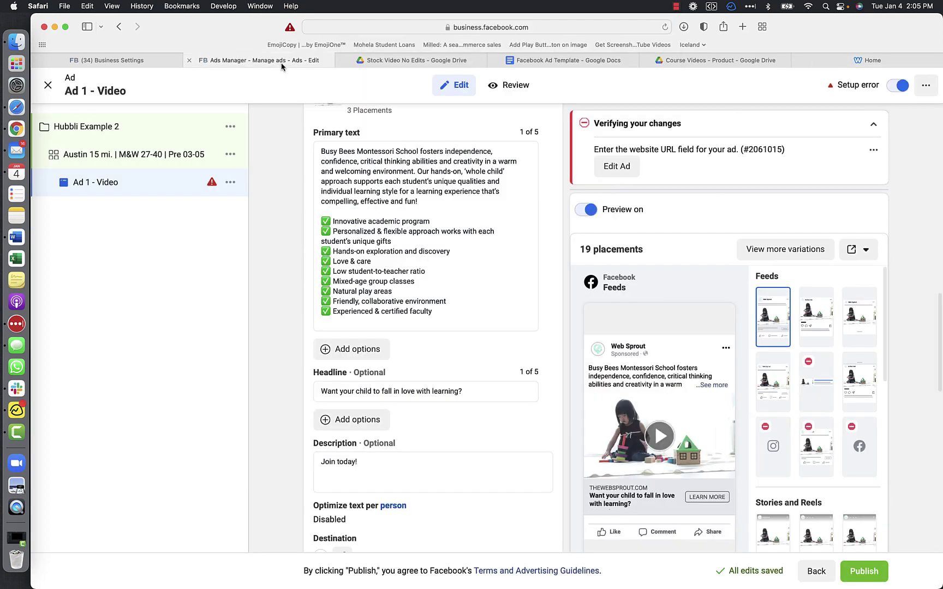
scroll(386, 322, down, 1)
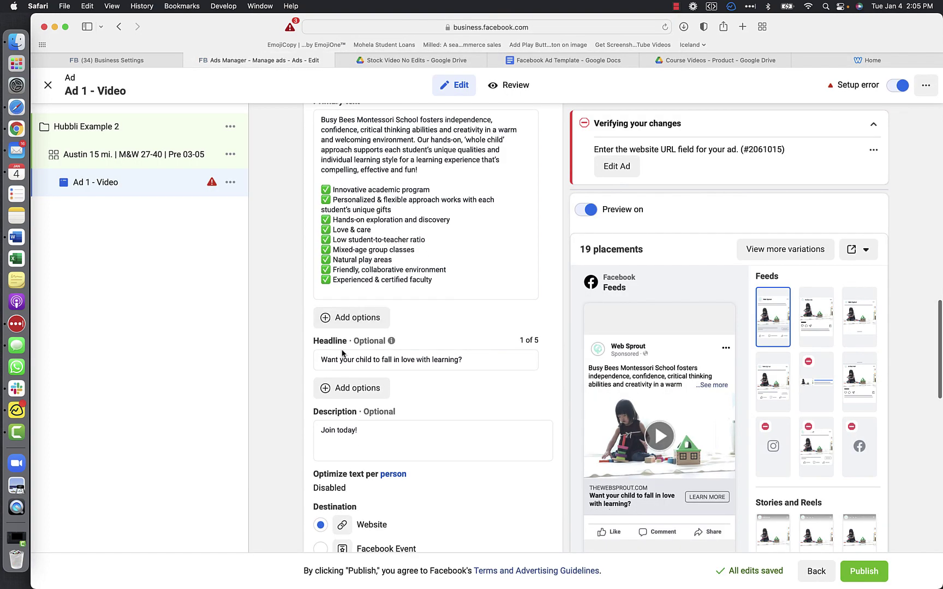
scroll(298, 330, down, 5)
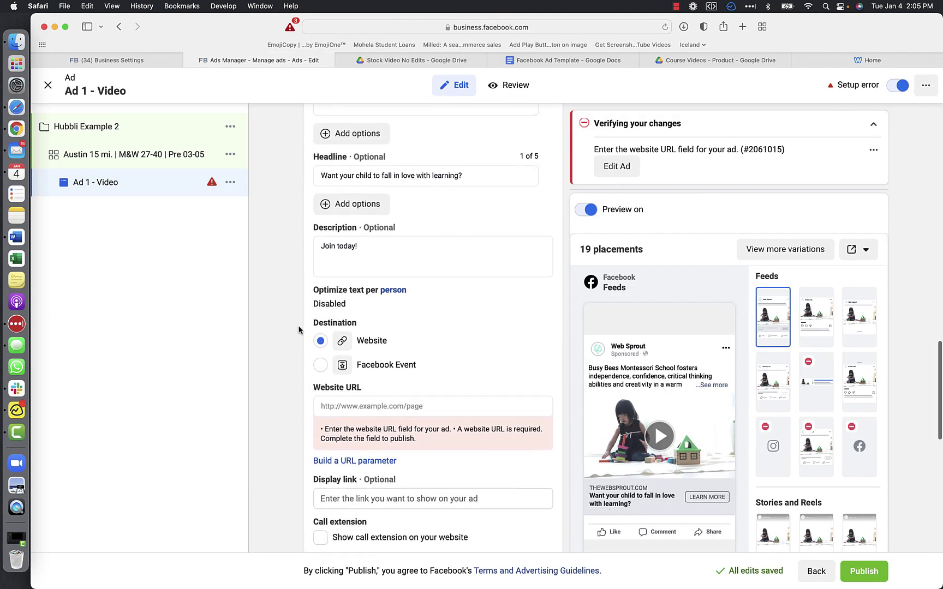
scroll(306, 338, down, 1)
click(346, 366)
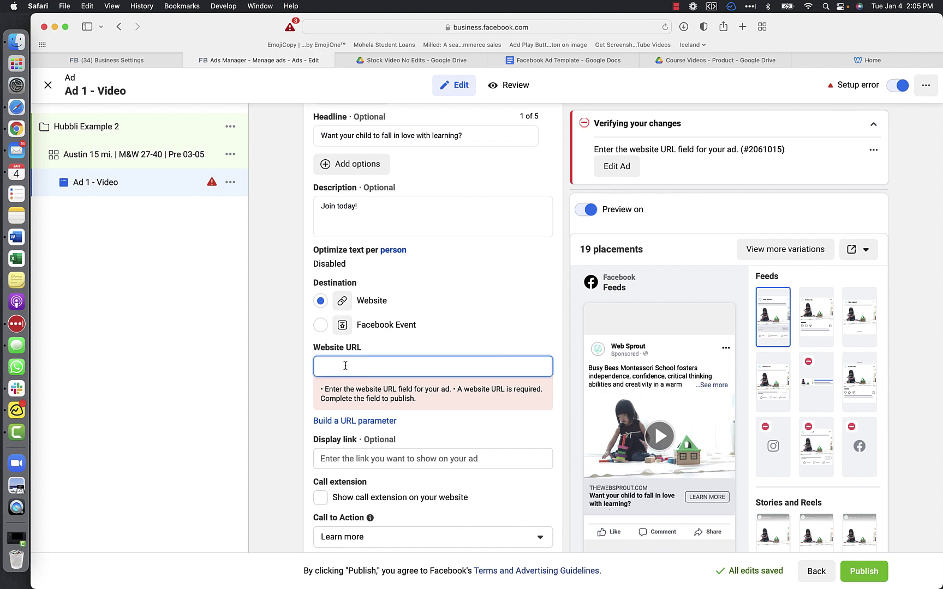
key(super+v)
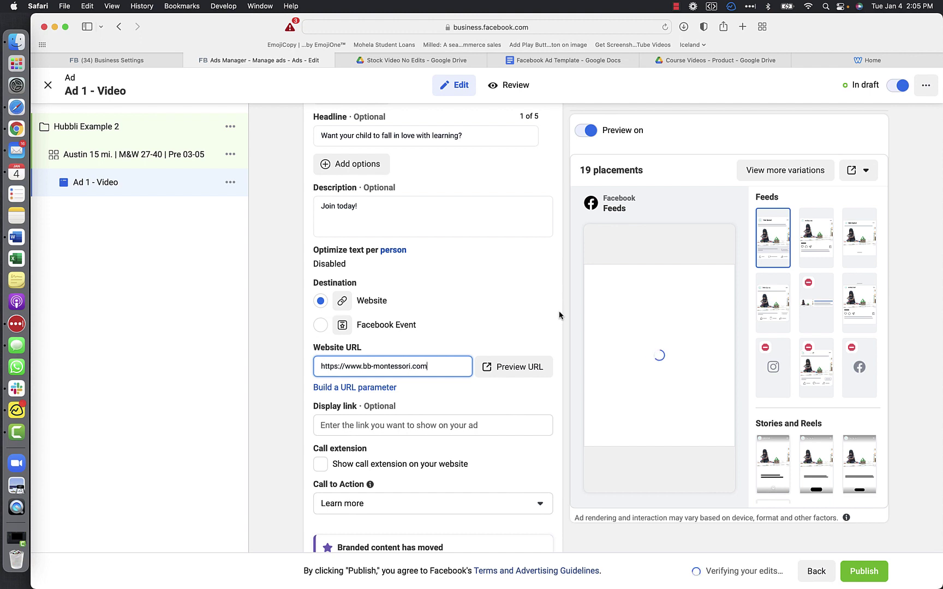
Step: Set the display link to bb-montessori.com/enrolltoday, reusing the domain from the website URL
scroll(560, 315, down, 3)
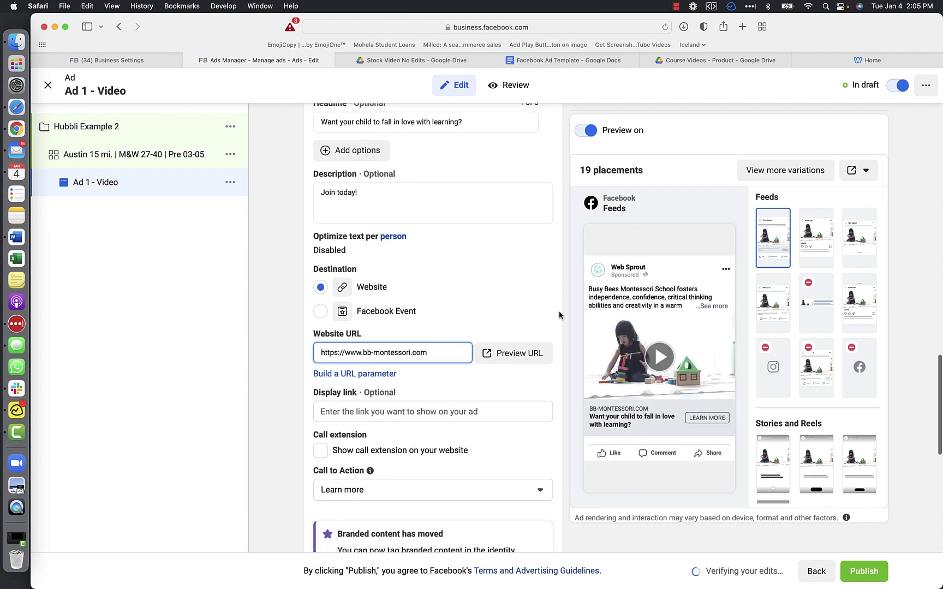
click(435, 359)
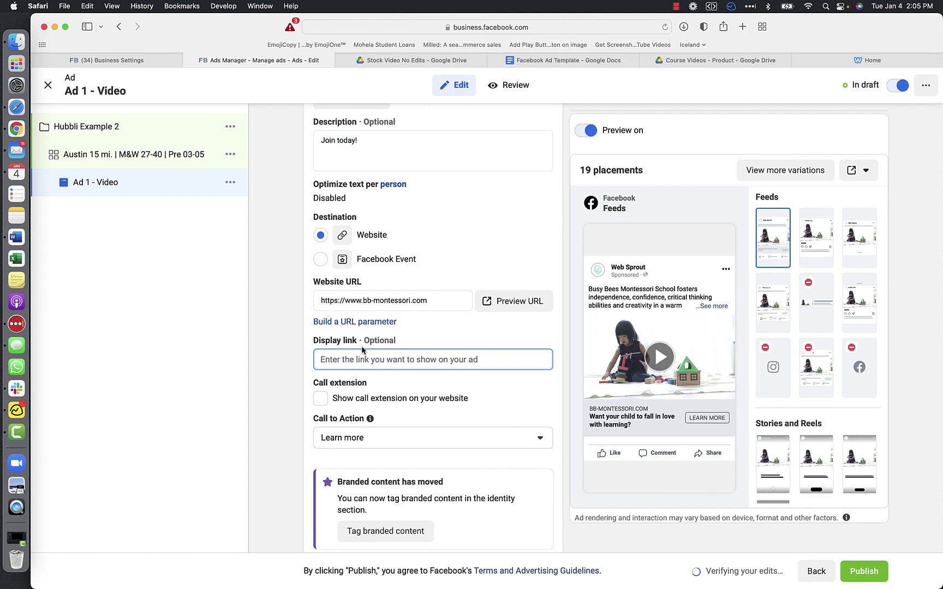
mouse_move(648, 419)
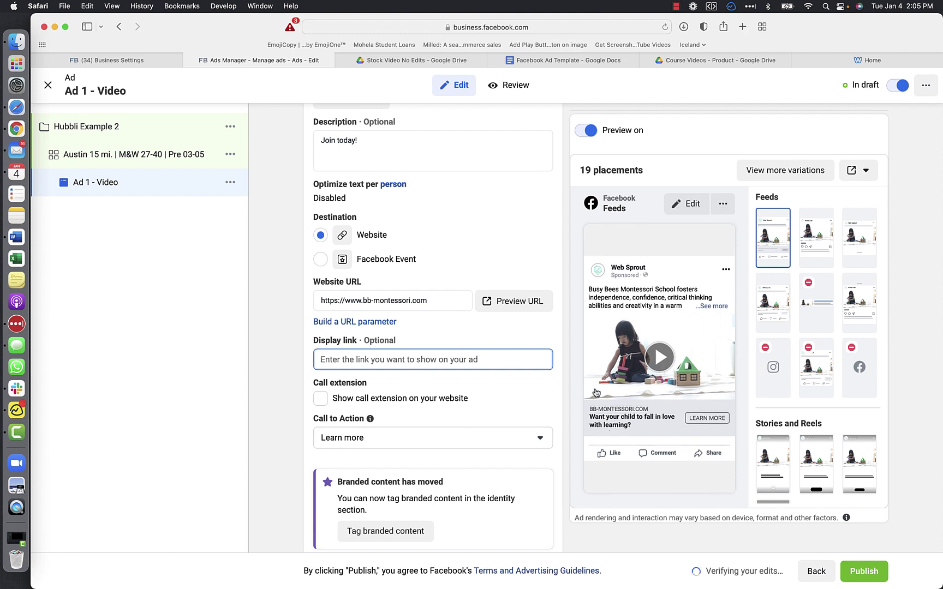
mouse_move(600, 421)
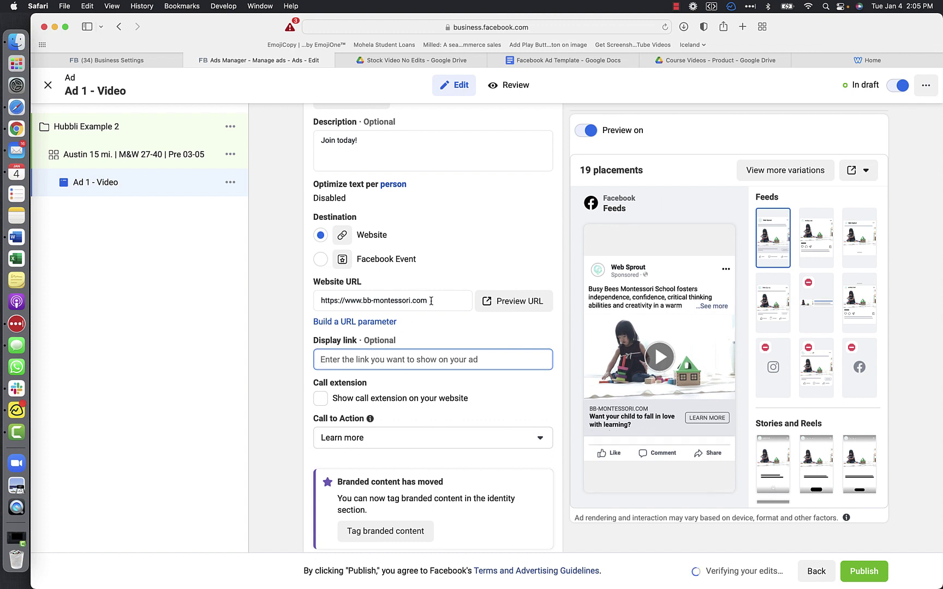
drag(431, 301, 366, 299)
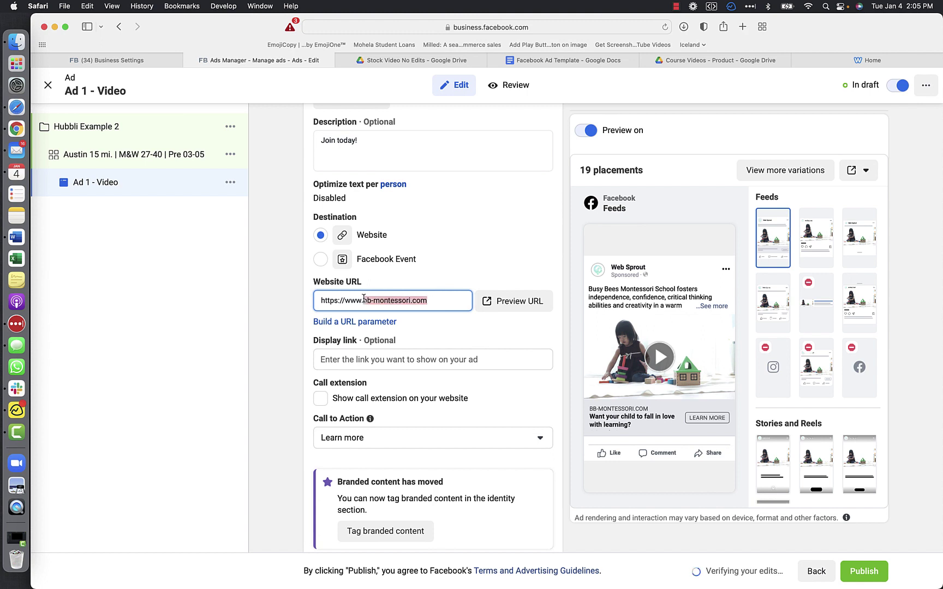
key(cmd+c)
click(349, 363)
key(cmd+v)
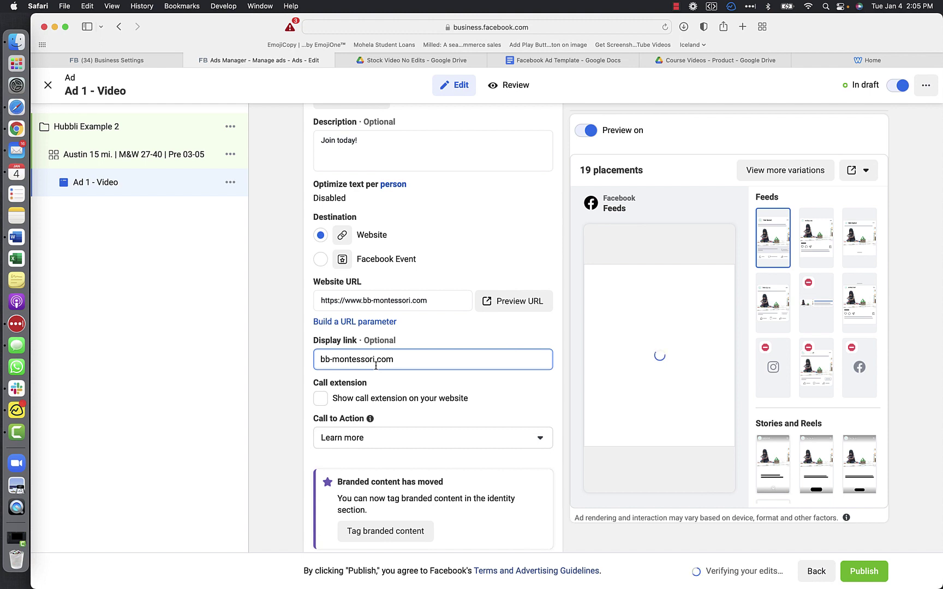
text(/enrolltoday)
drag(446, 360, 320, 359)
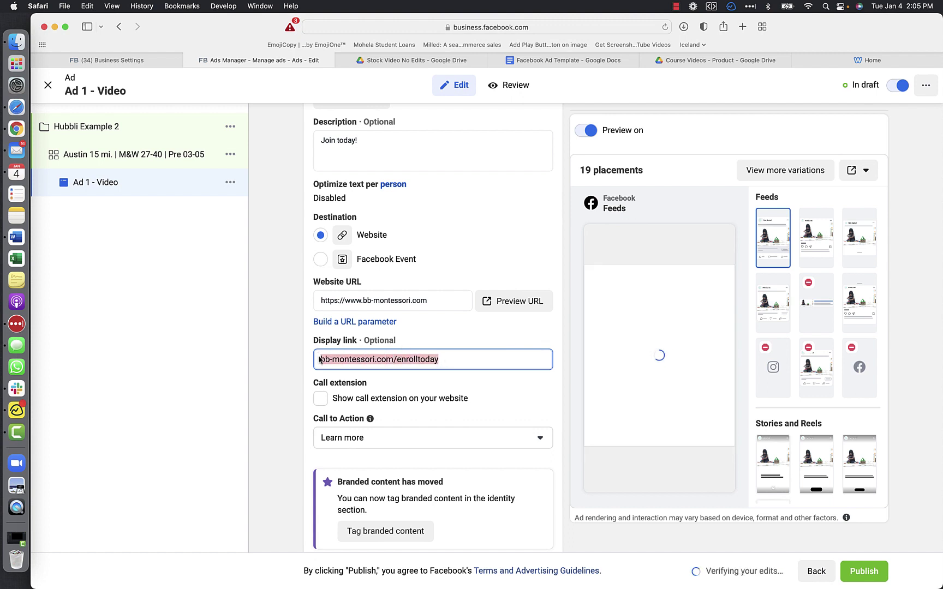
click(323, 360)
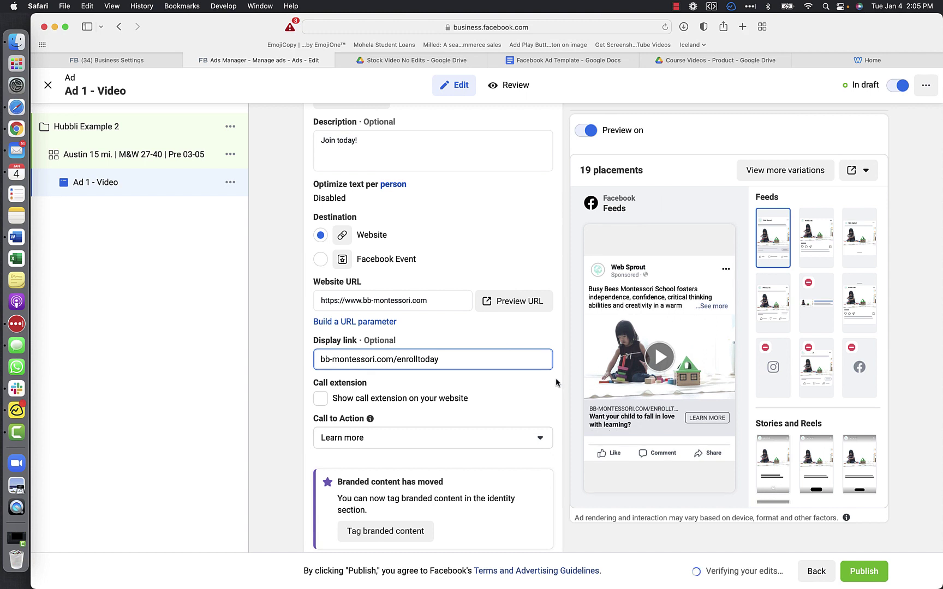
Step: Change the ad's display link to bb-montessori.com/havefun
click(454, 359)
key(BackSpace)
key(BackSpace)
key(BackSpace)
key(BackSpace)
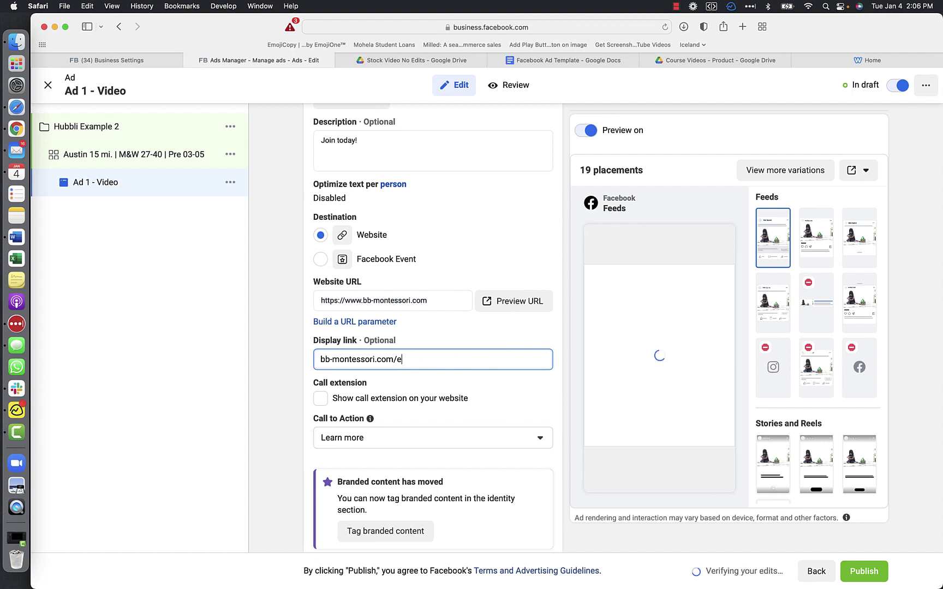
key(BackSpace)
text(havefun)
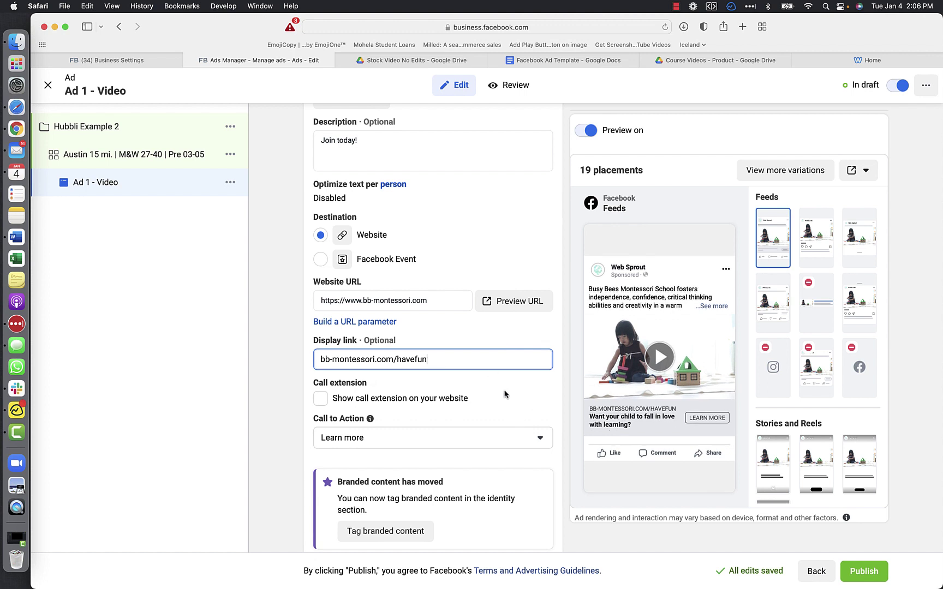
Step: Look through the ad's available Call to Action options, keeping Learn more selected
scroll(527, 391, down, 3)
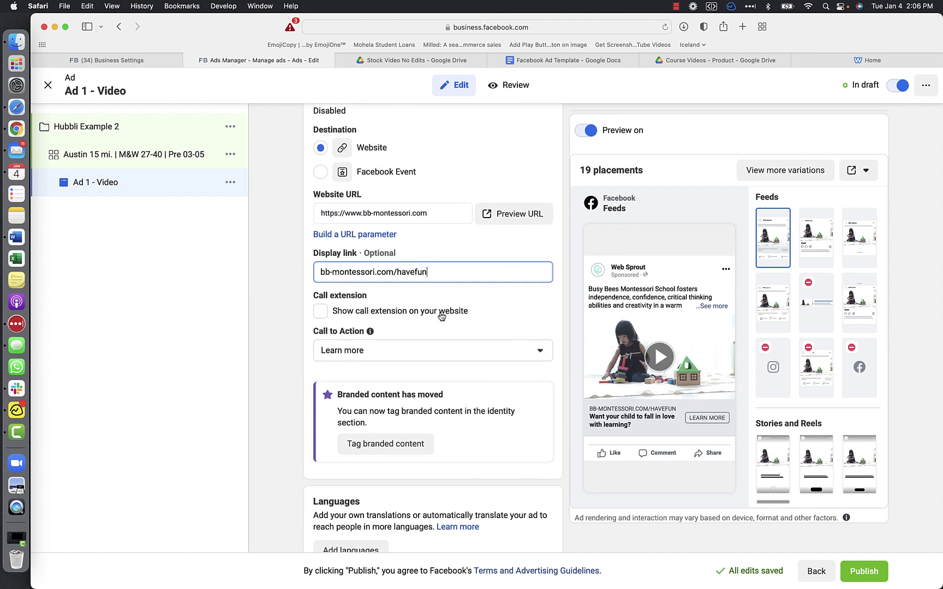
mouse_move(372, 296)
scroll(473, 334, down, 3)
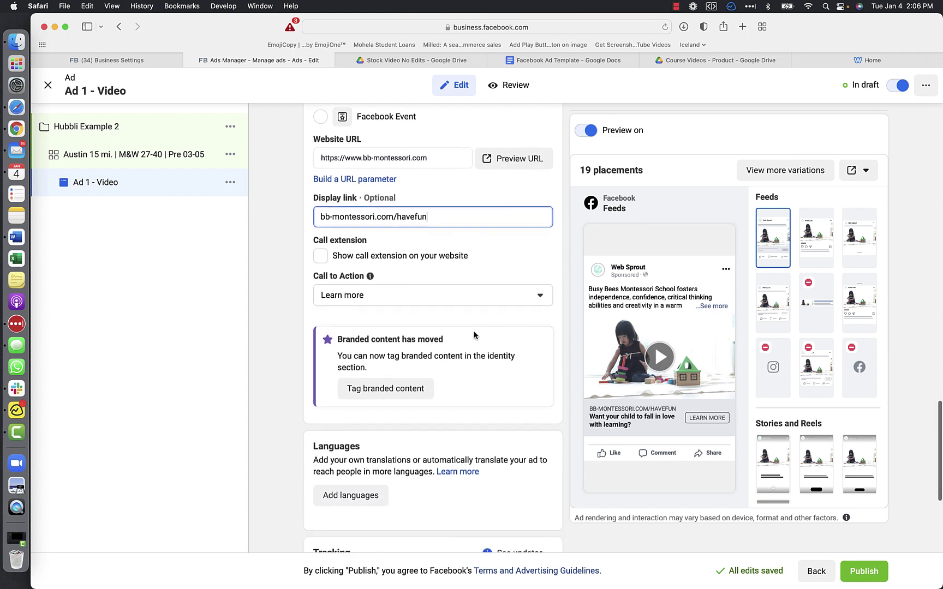
click(541, 281)
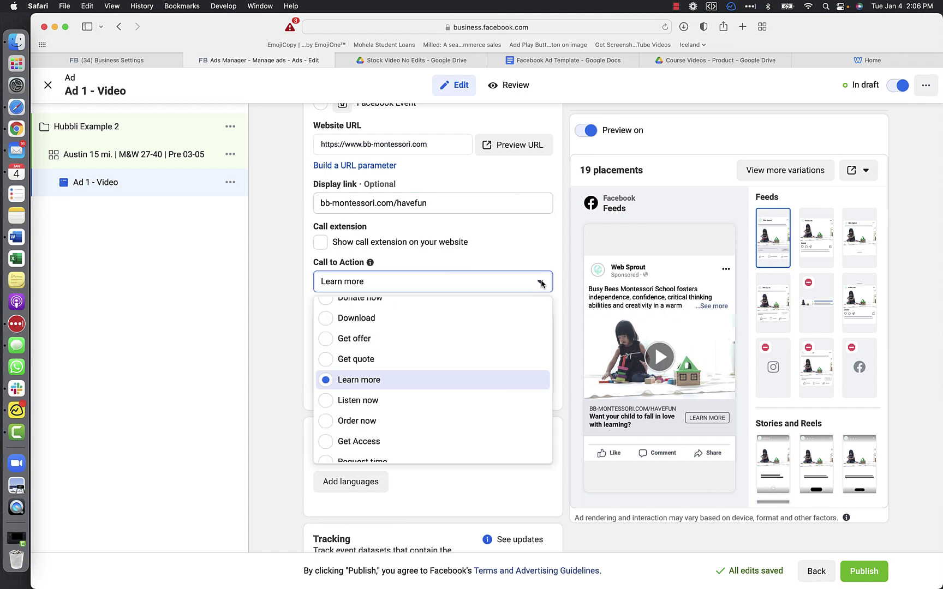
scroll(486, 370, up, 4)
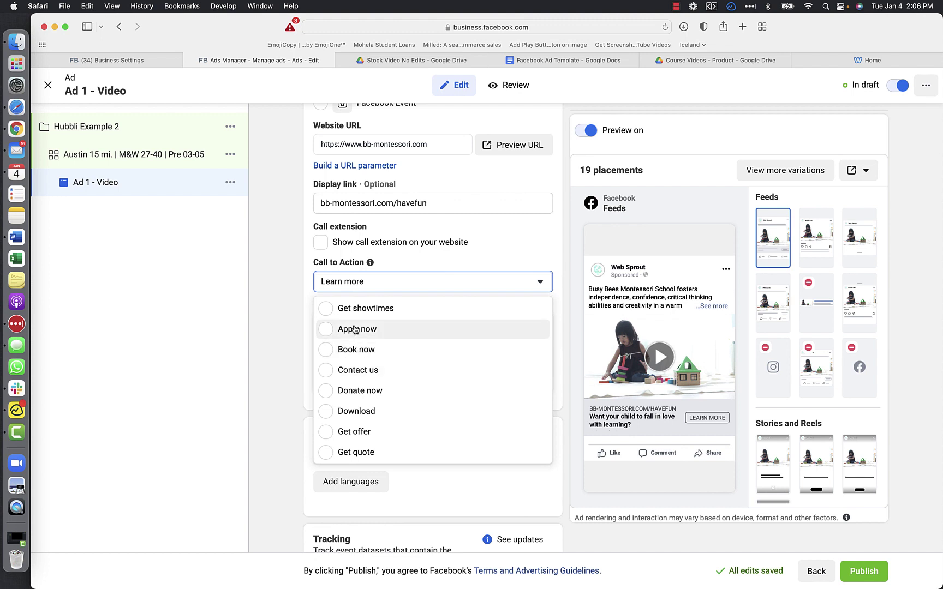
click(556, 244)
Step: Enable Website Events tracking for the ad
scroll(556, 246, down, 1)
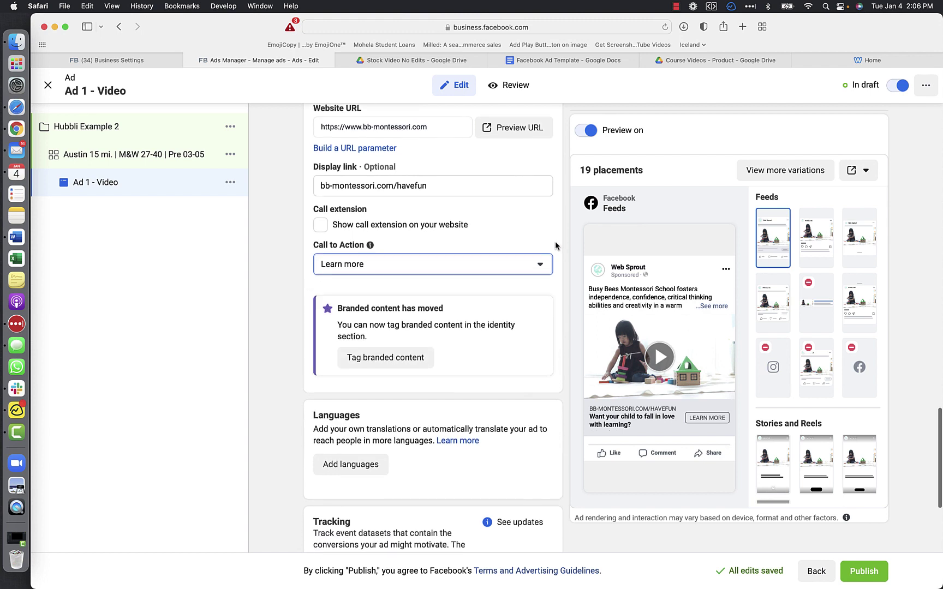
scroll(556, 245, down, 5)
scroll(555, 246, down, 1)
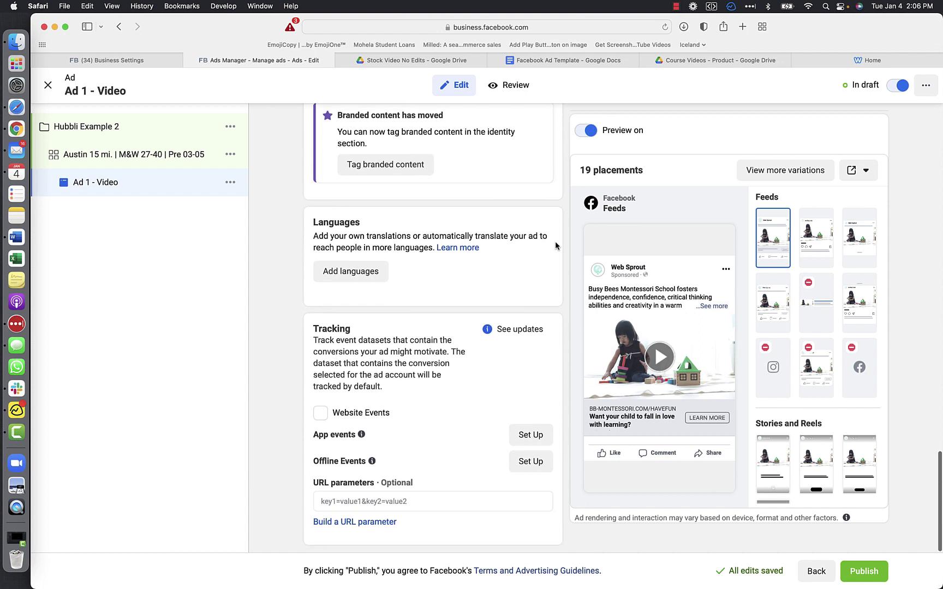
click(323, 415)
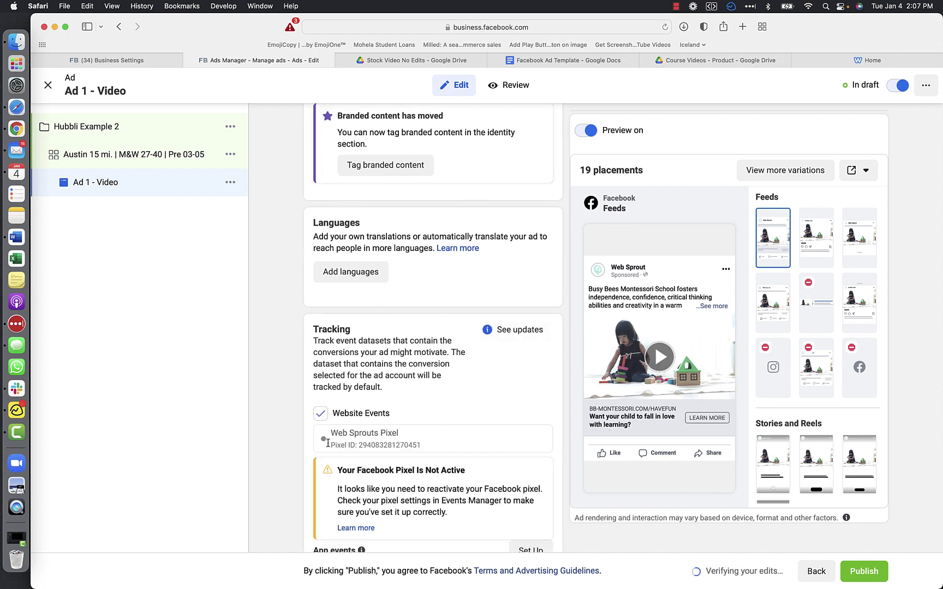
scroll(438, 395, down, 5)
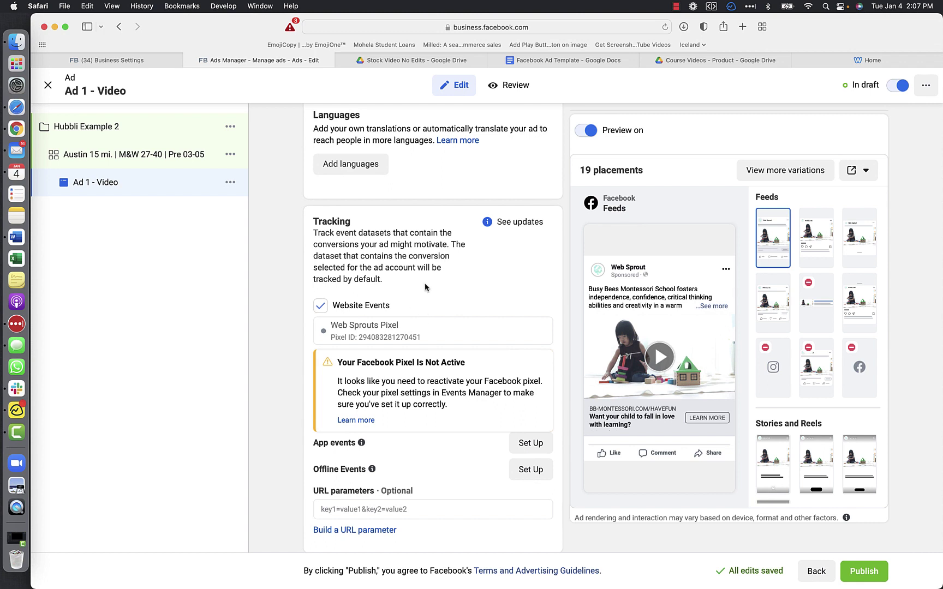
Step: Look at the URL parameter builder's fields in the Tracking section and close it without adding any parameters
scroll(425, 283, down, 1)
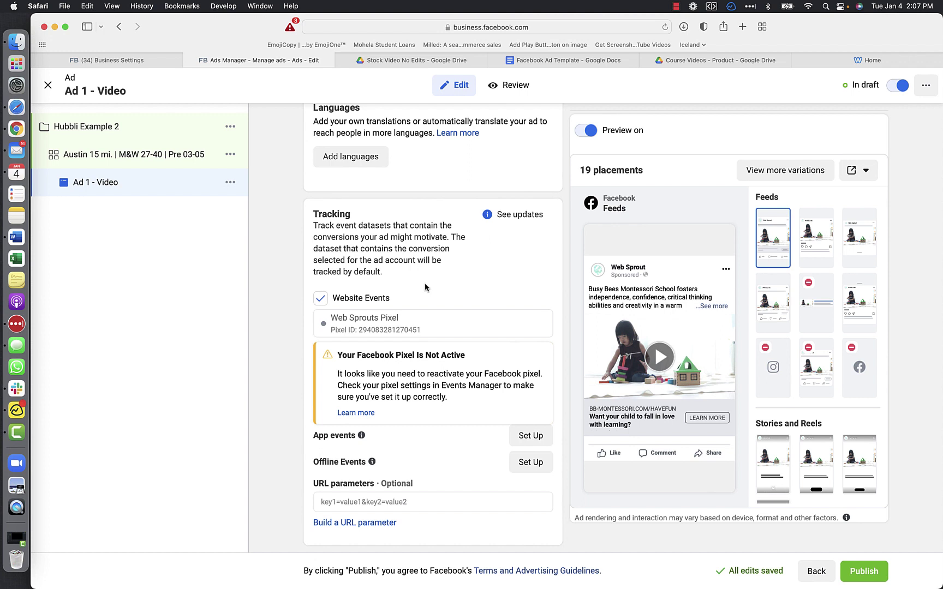
click(377, 523)
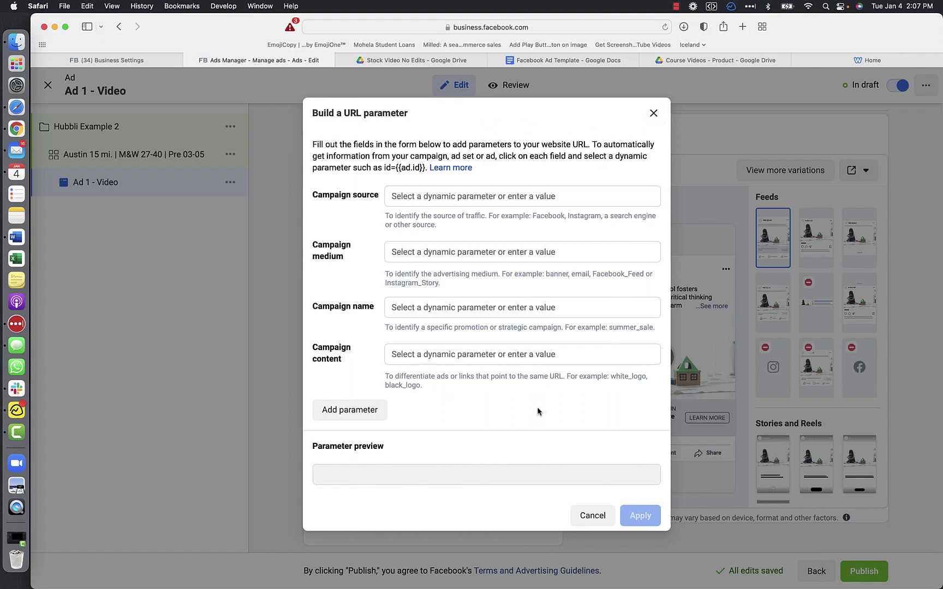
click(653, 114)
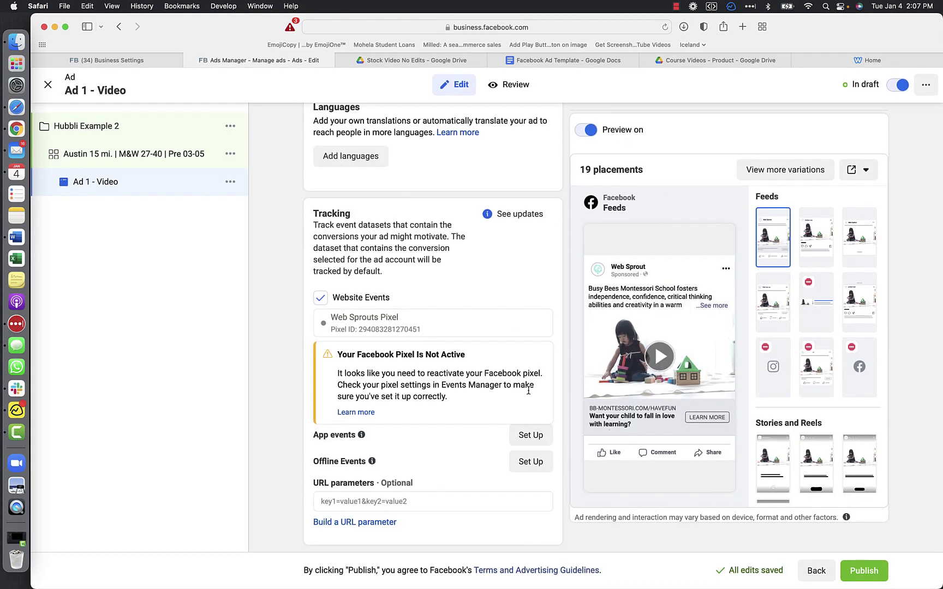
Step: Review the ad's settings from its name and identity through format, media, primary text, headline and description
scroll(529, 391, up, 15)
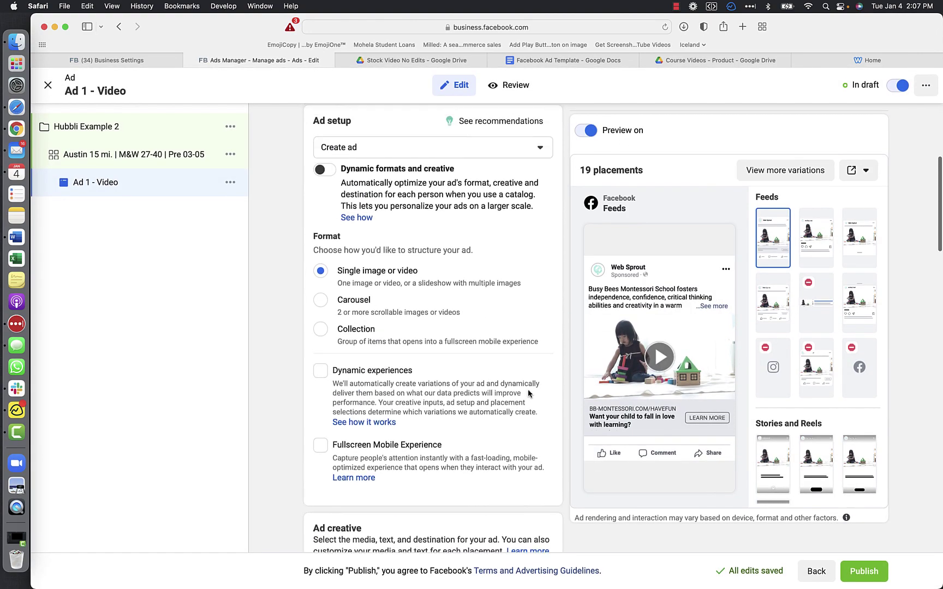
scroll(528, 391, up, 5)
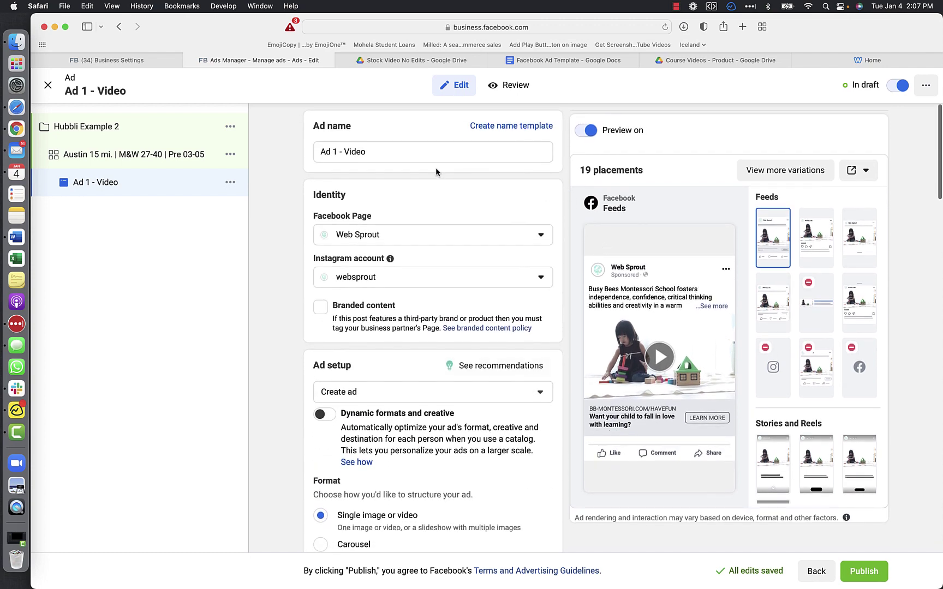
scroll(435, 167, down, 1)
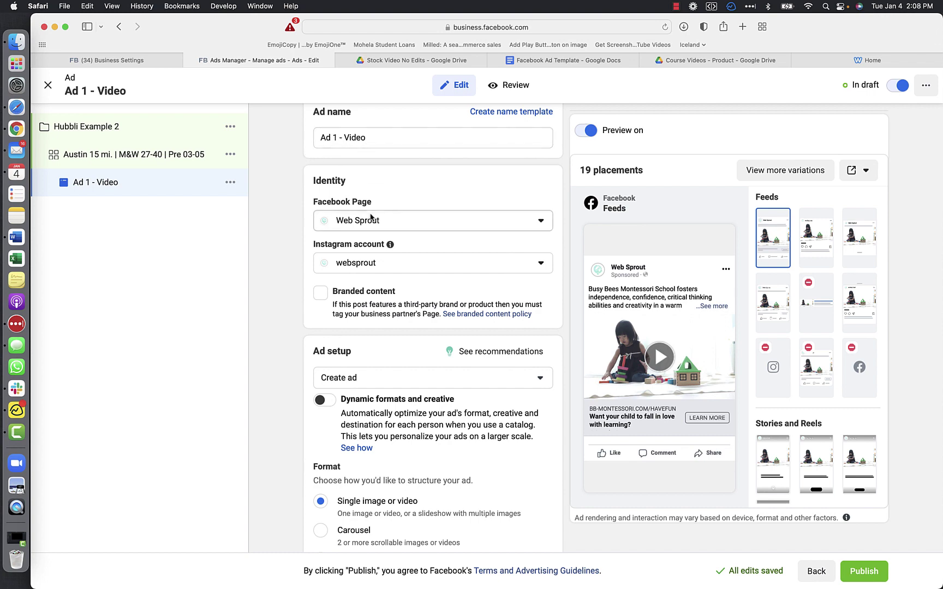
scroll(370, 218, down, 2)
scroll(371, 218, down, 3)
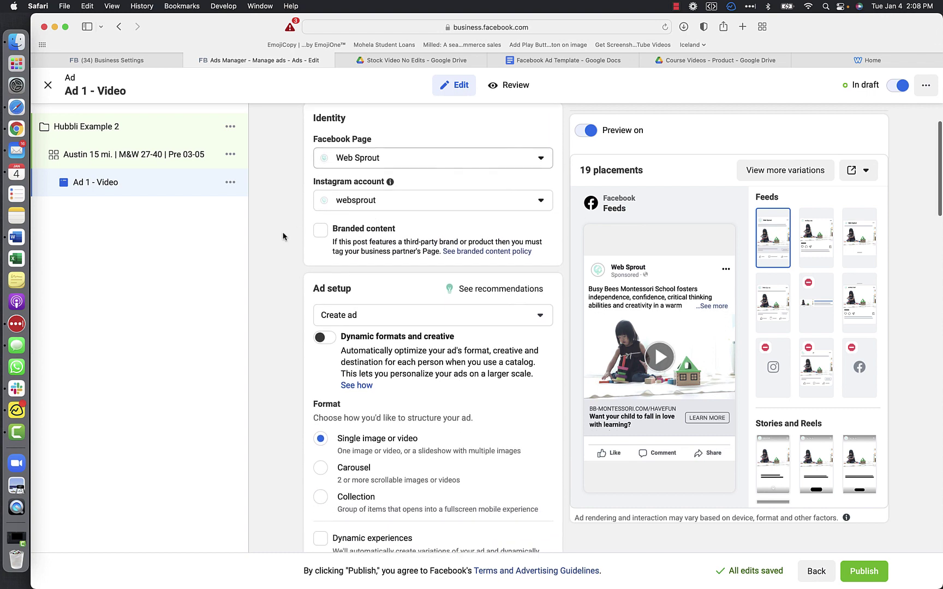
scroll(283, 236, down, 5)
scroll(283, 236, down, 6)
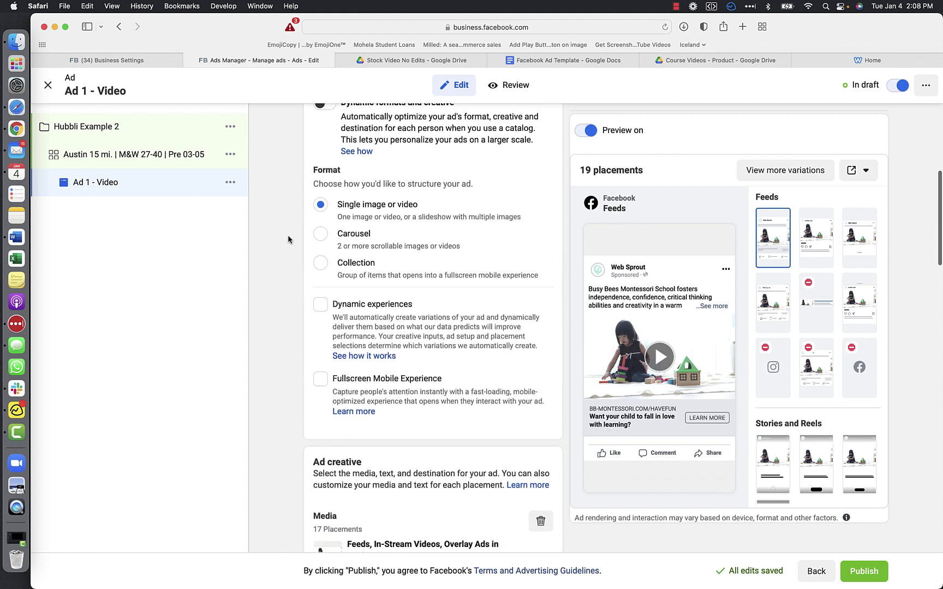
scroll(388, 212, down, 10)
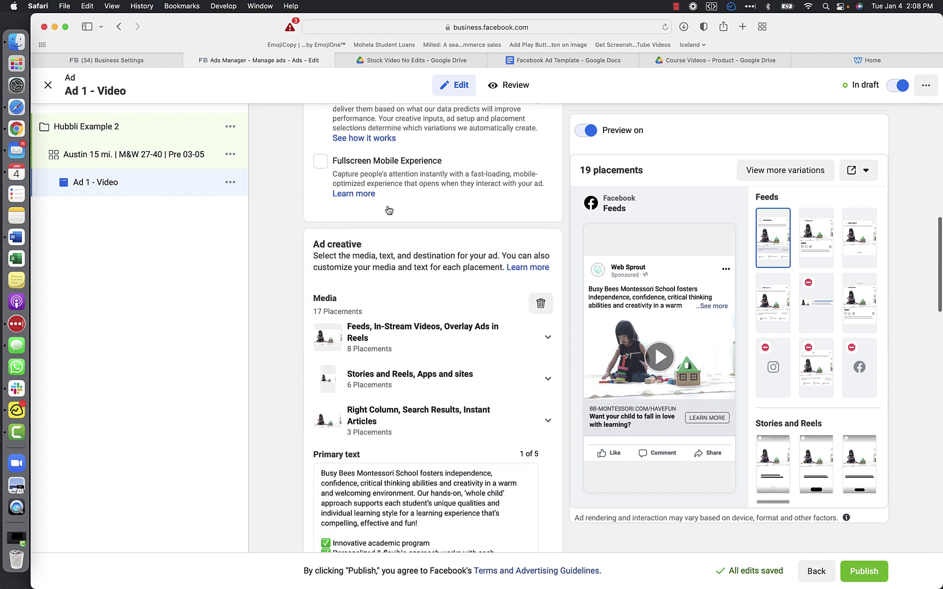
scroll(389, 210, down, 3)
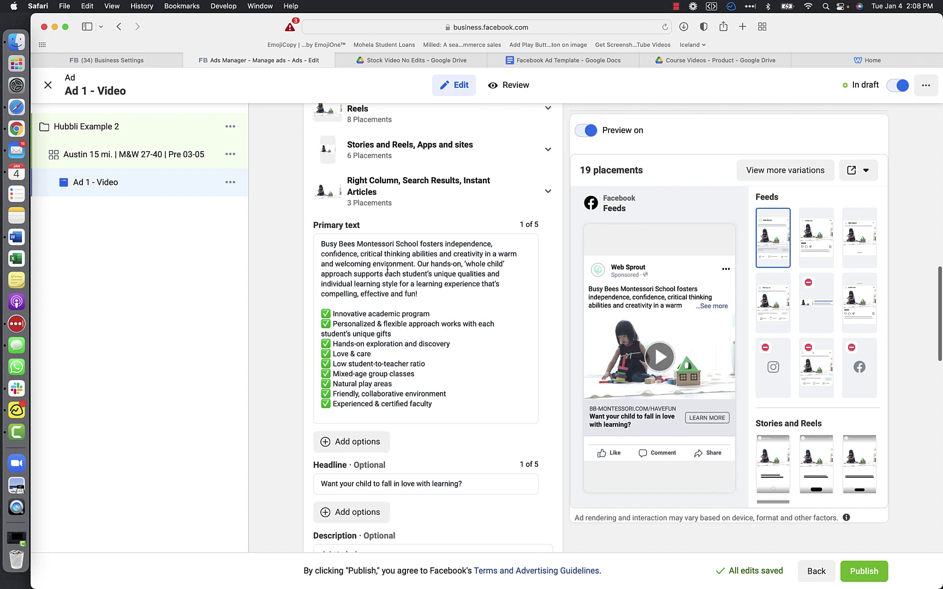
scroll(387, 270, down, 1)
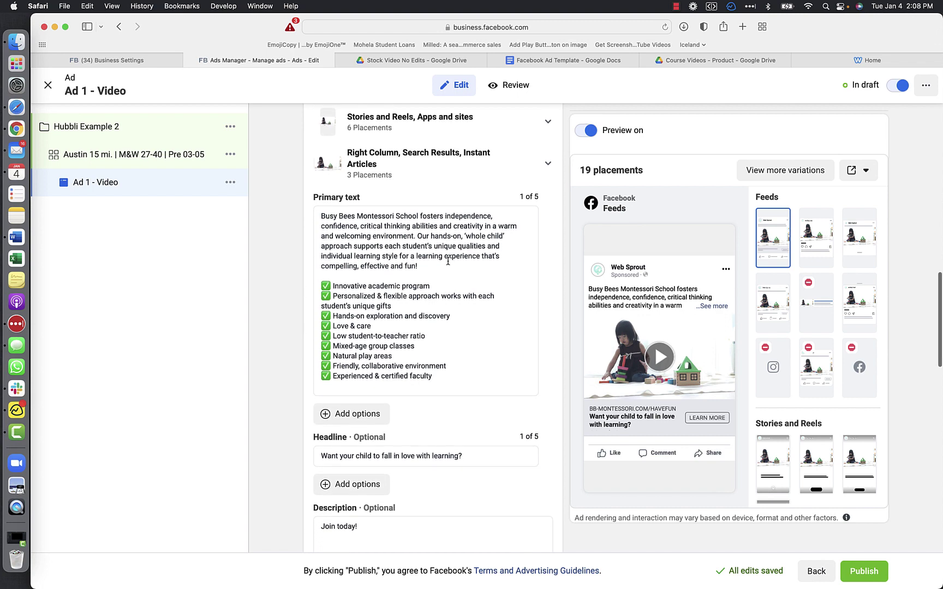
scroll(448, 260, down, 1)
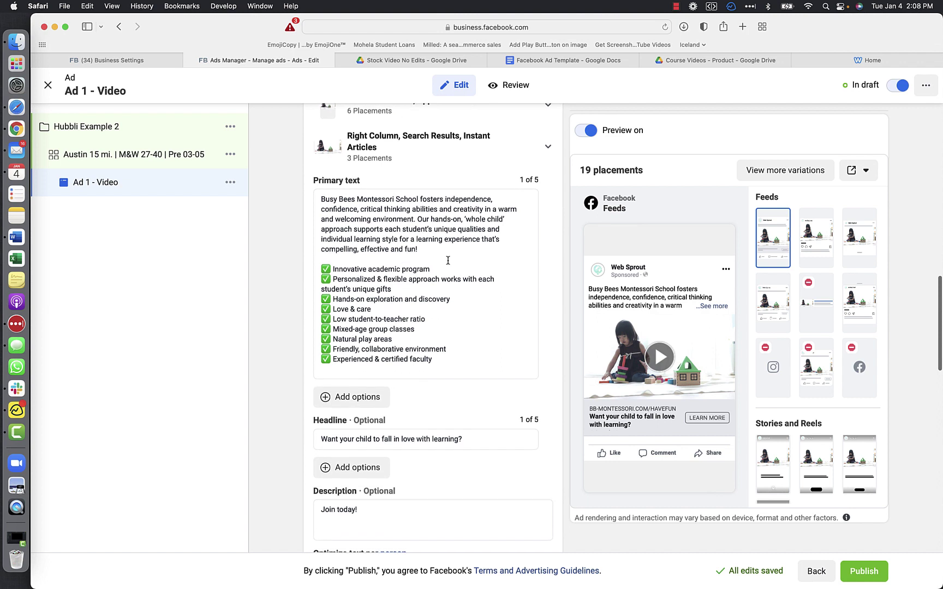
scroll(447, 260, down, 1)
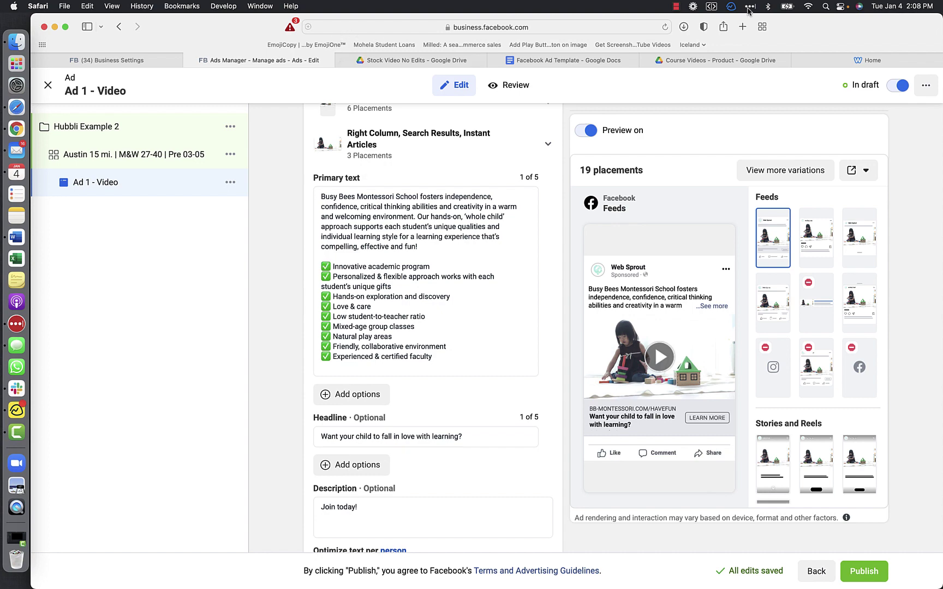
Step: Open the bookmarked EmojiCopy site, copy the slightly smiling face emoji, and return to the ad in Ads Manager
click(742, 31)
click(286, 46)
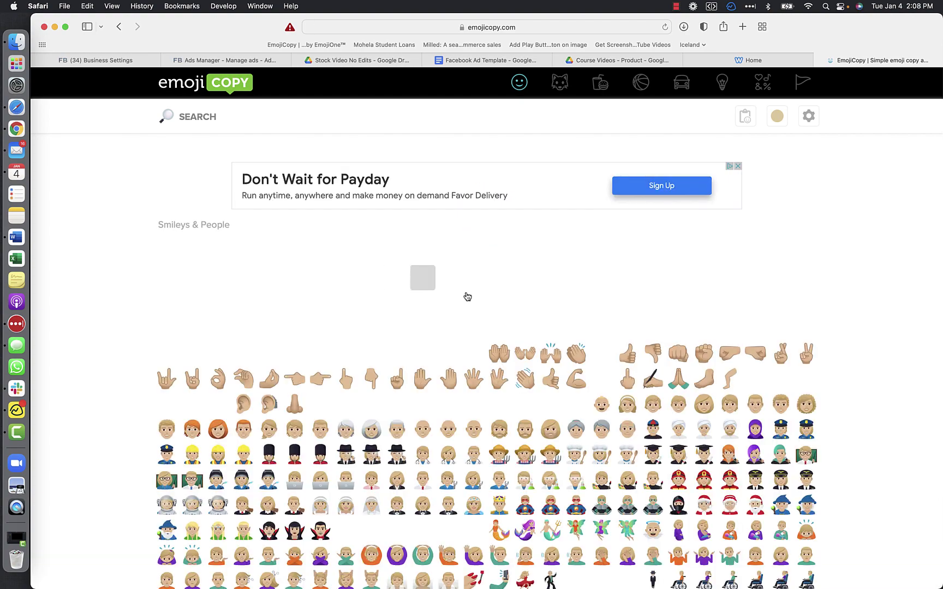
scroll(468, 307, down, 10)
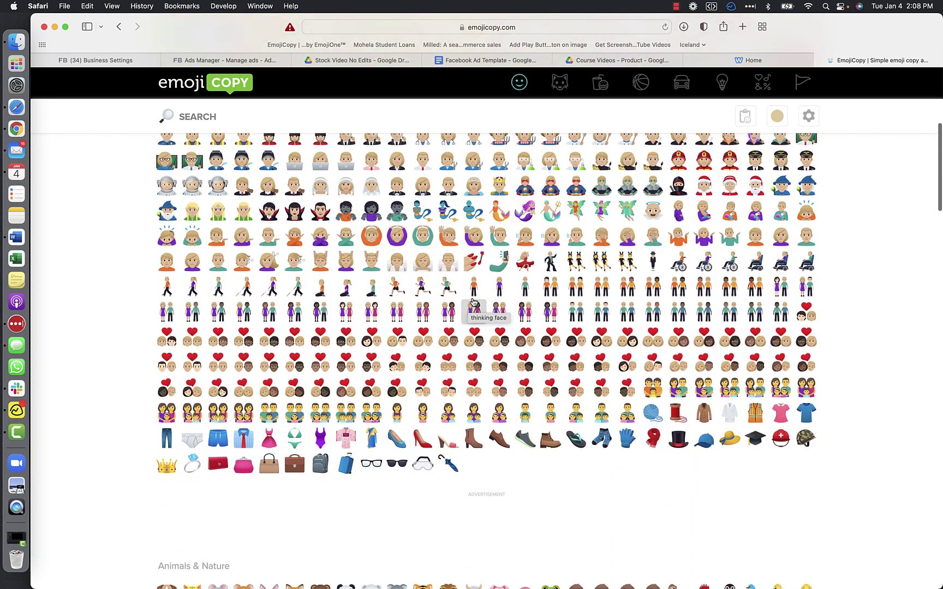
scroll(569, 325, up, 10)
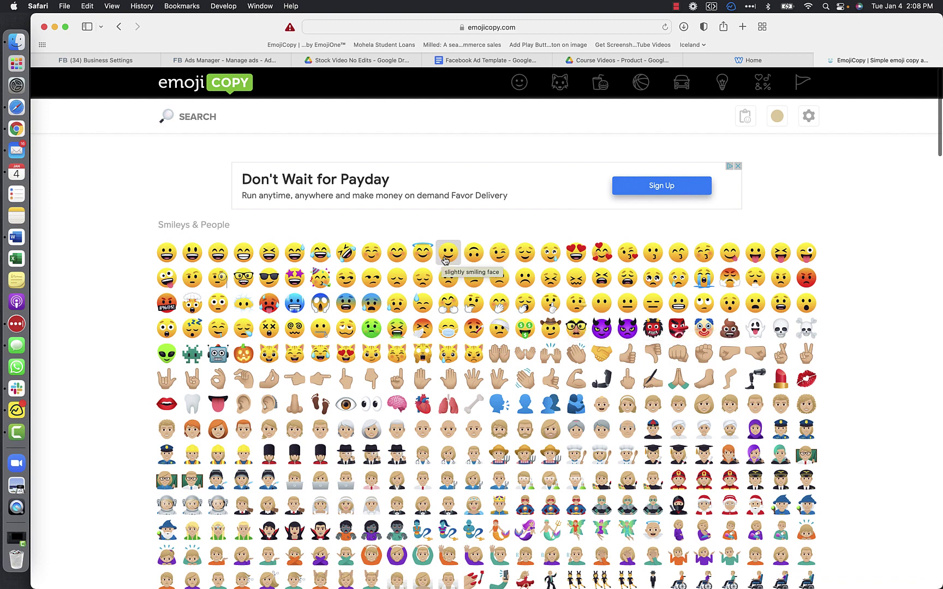
click(445, 260)
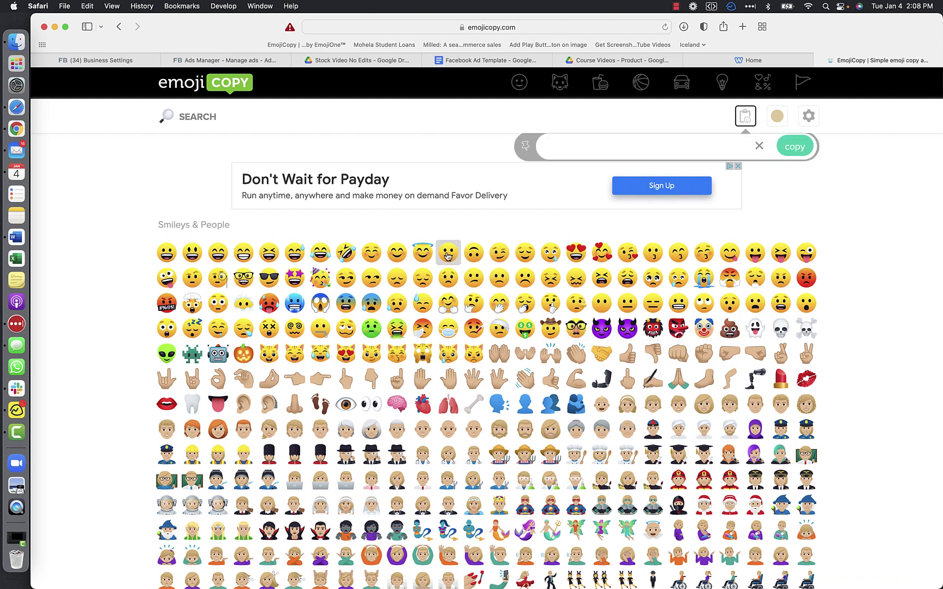
click(791, 149)
click(225, 60)
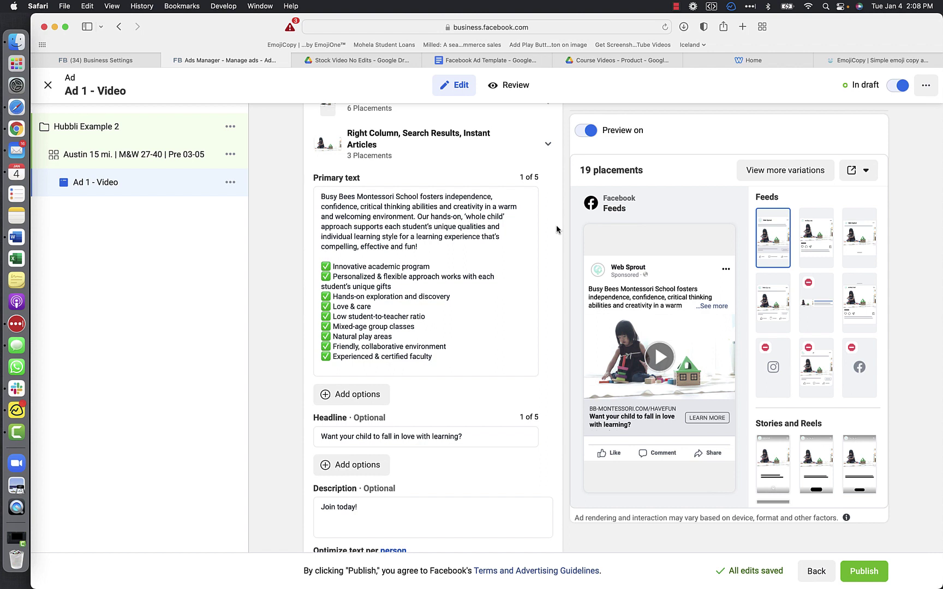
Step: Publish the Hubbli Example 2 campaign with its ad set and video ad, and dismiss the publishing notification
scroll(556, 225, down, 1)
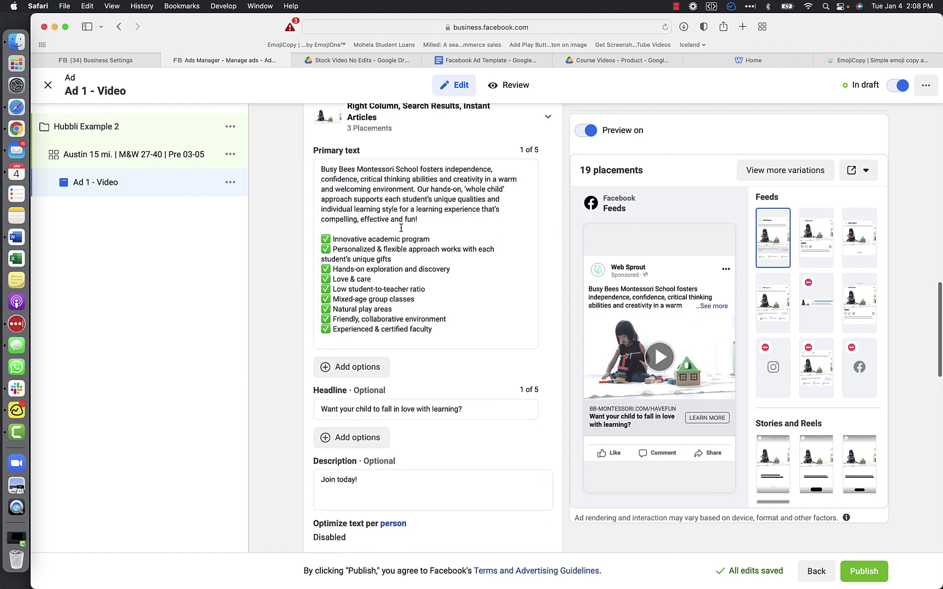
scroll(420, 226, down, 1)
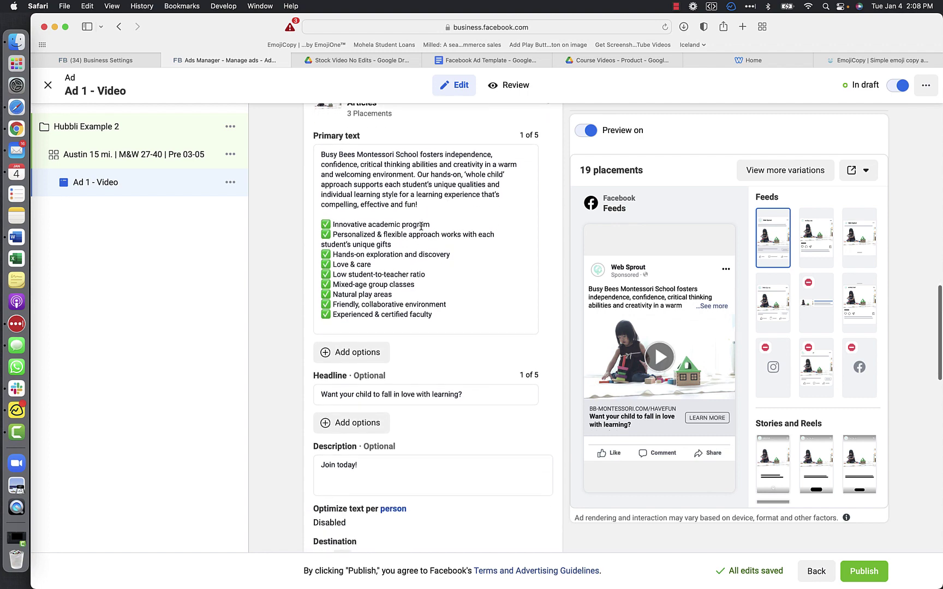
scroll(420, 226, down, 10)
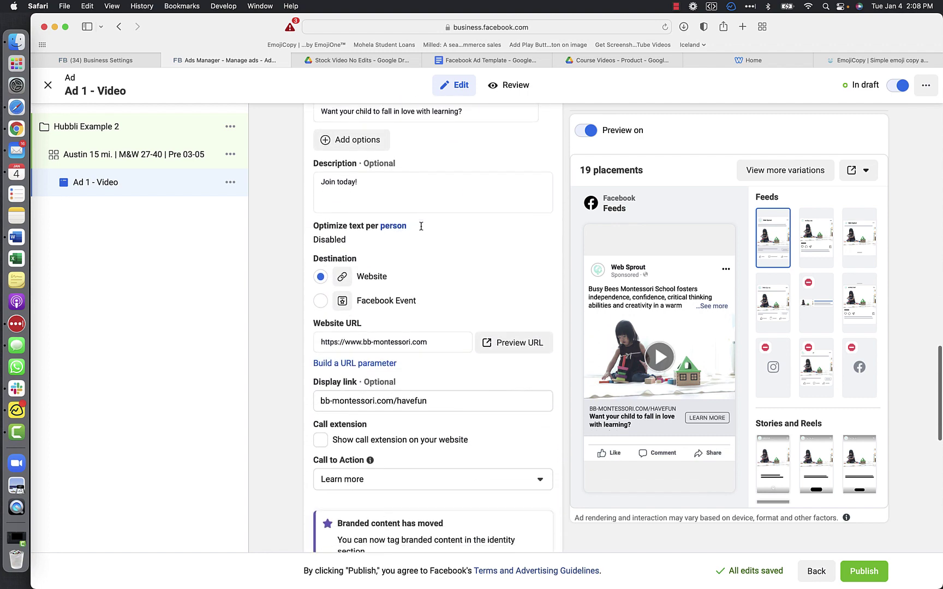
scroll(421, 226, down, 5)
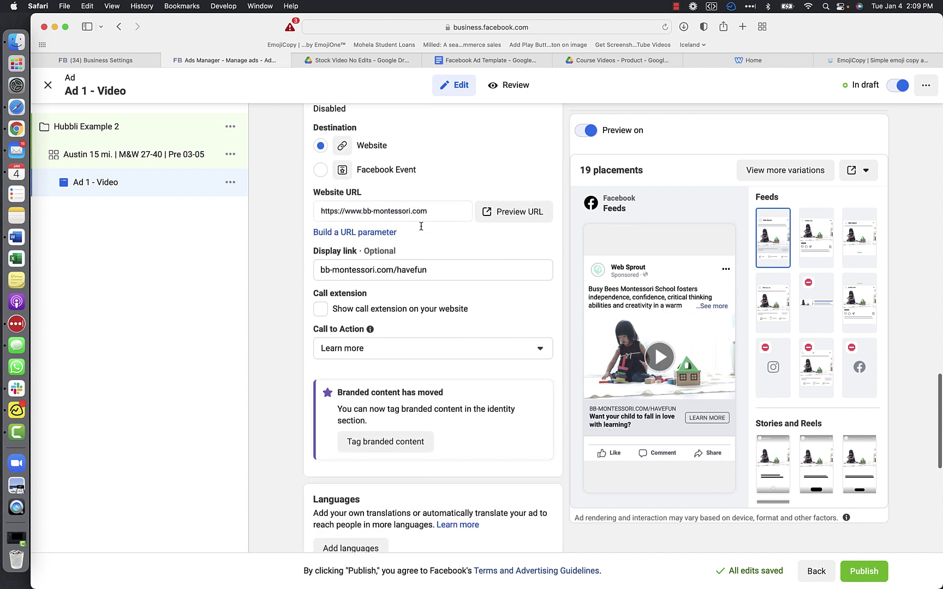
scroll(421, 226, down, 9)
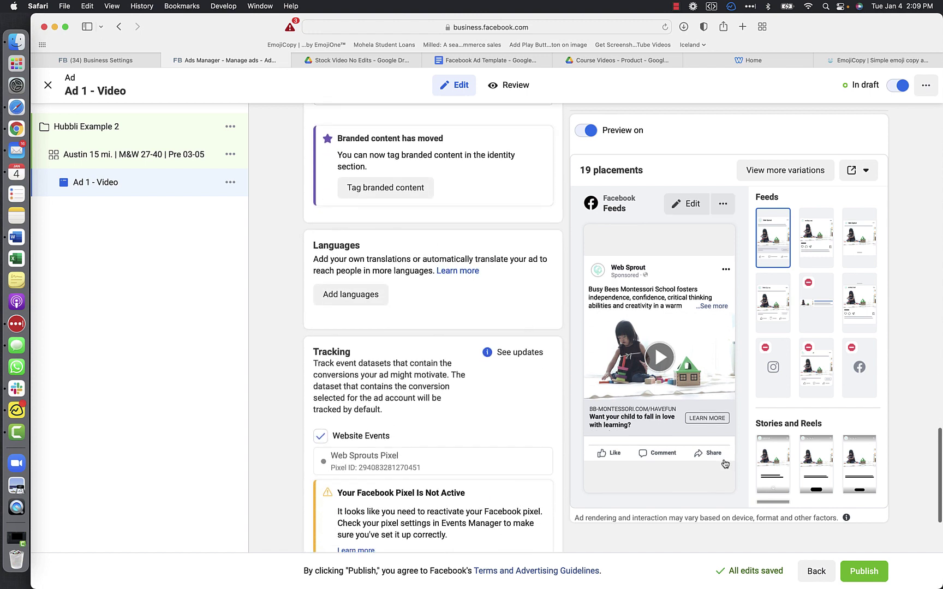
click(865, 571)
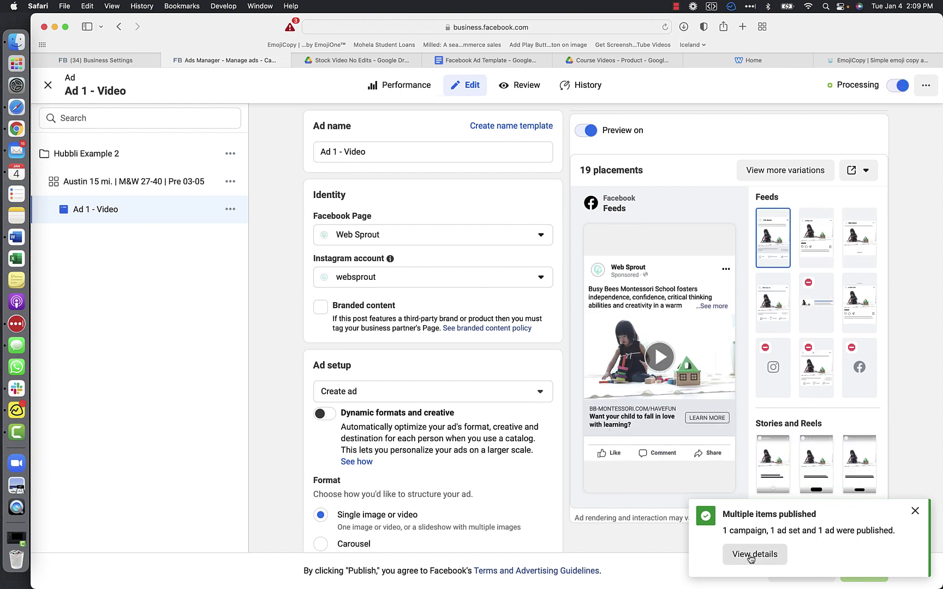
click(915, 512)
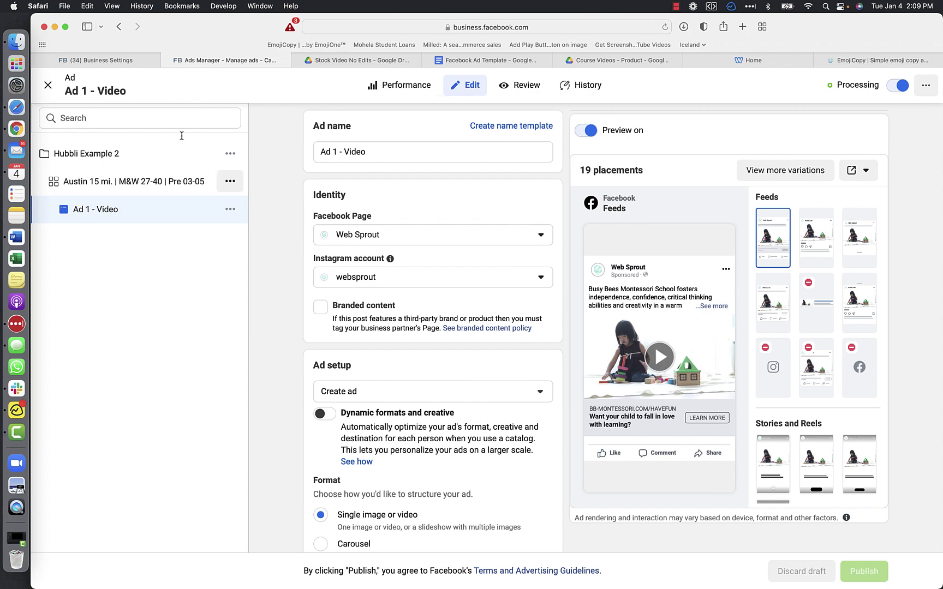
Step: Close the ad editor and turn off the Hubbli Example 2 campaign in the campaigns list
click(48, 85)
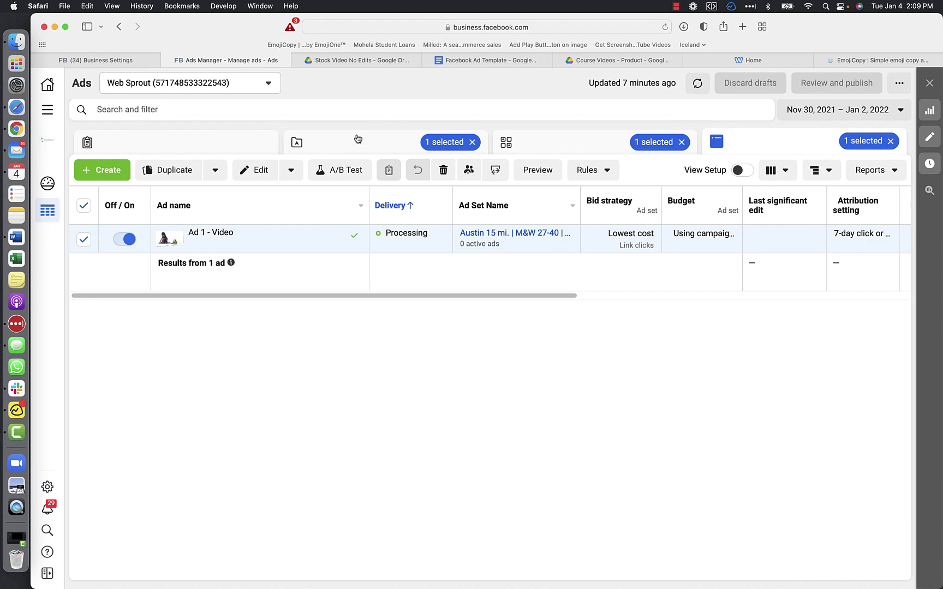
click(333, 144)
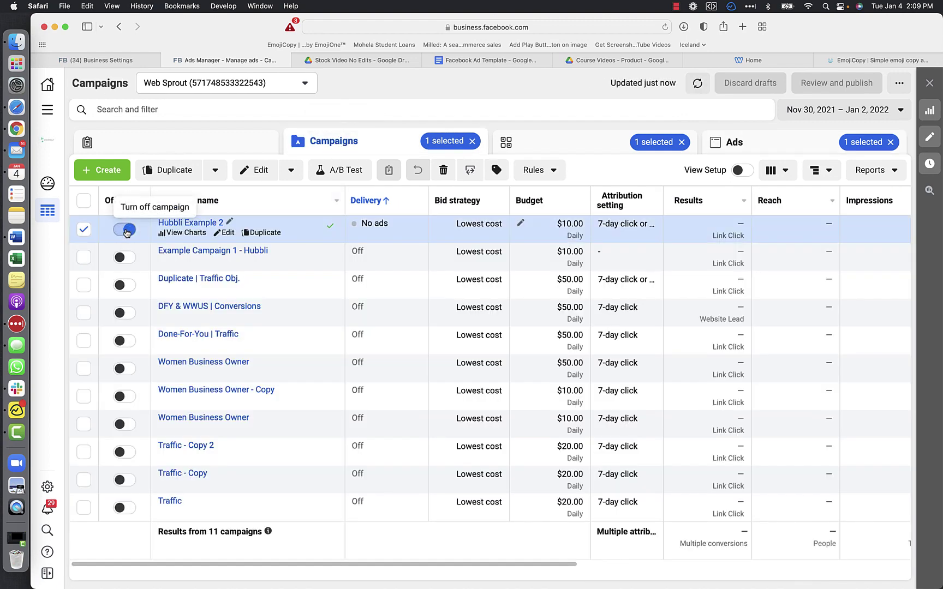
click(127, 230)
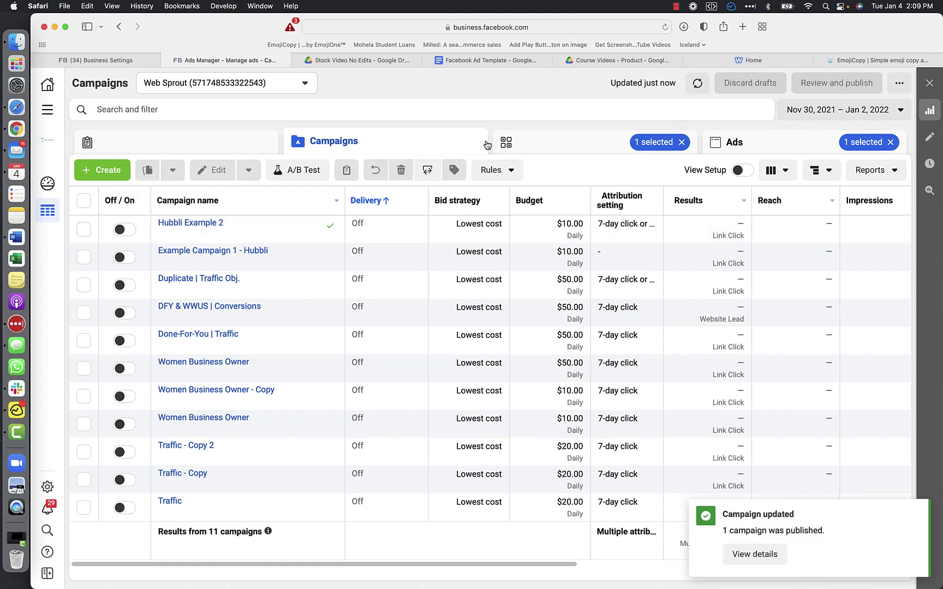
Step: Clear the remaining ad set and ad selections, and return to the full list of campaigns
click(611, 143)
click(680, 141)
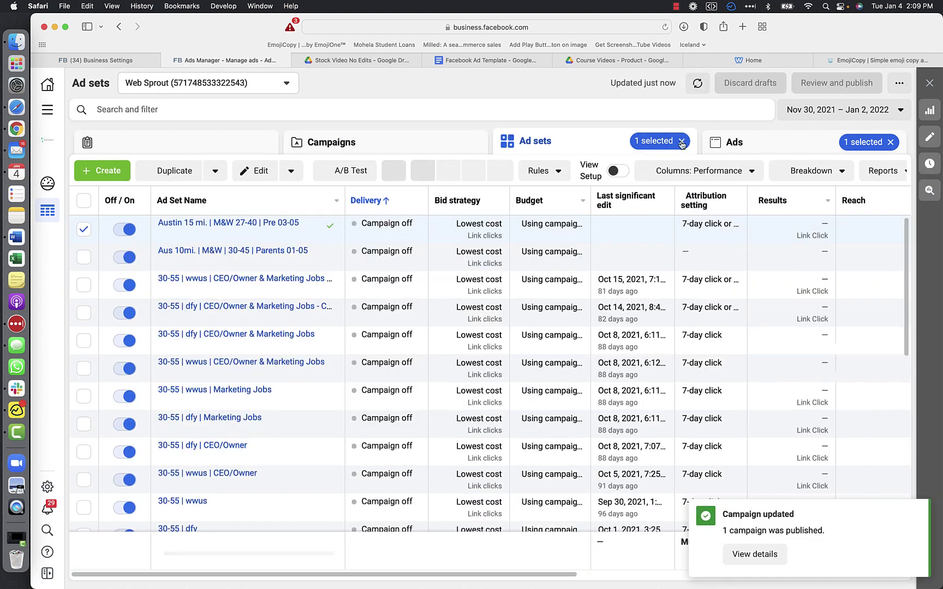
click(891, 142)
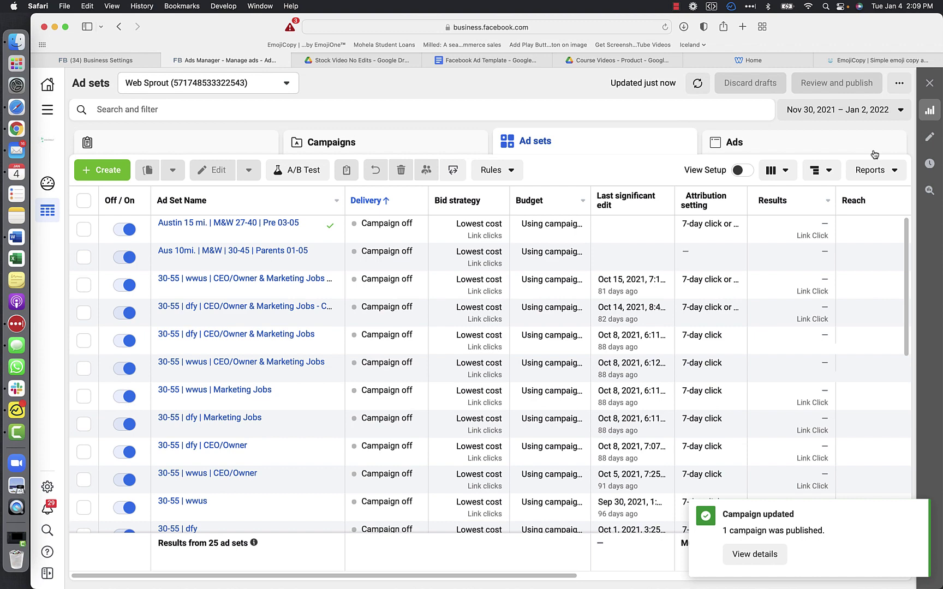
click(377, 141)
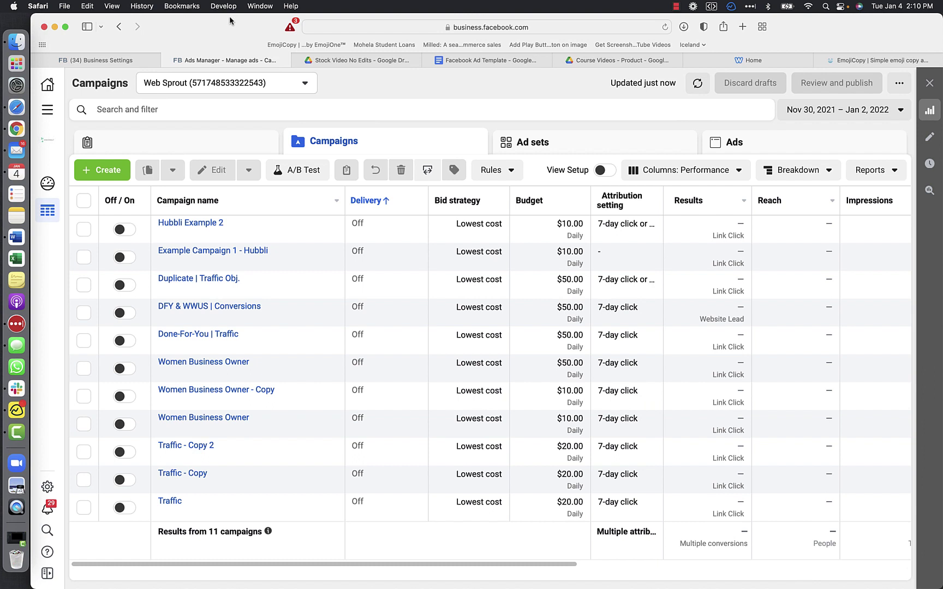
click(676, 7)
click(679, 22)
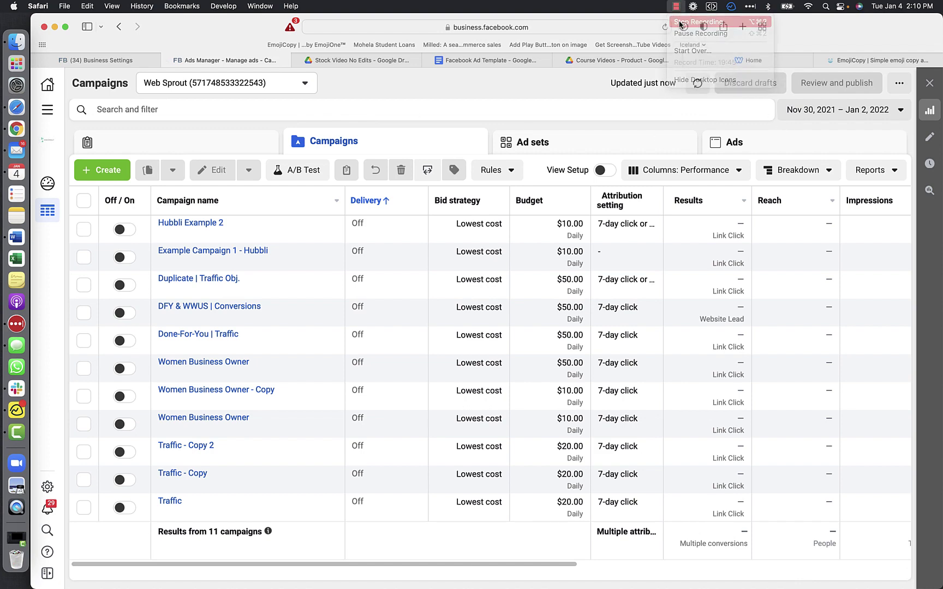